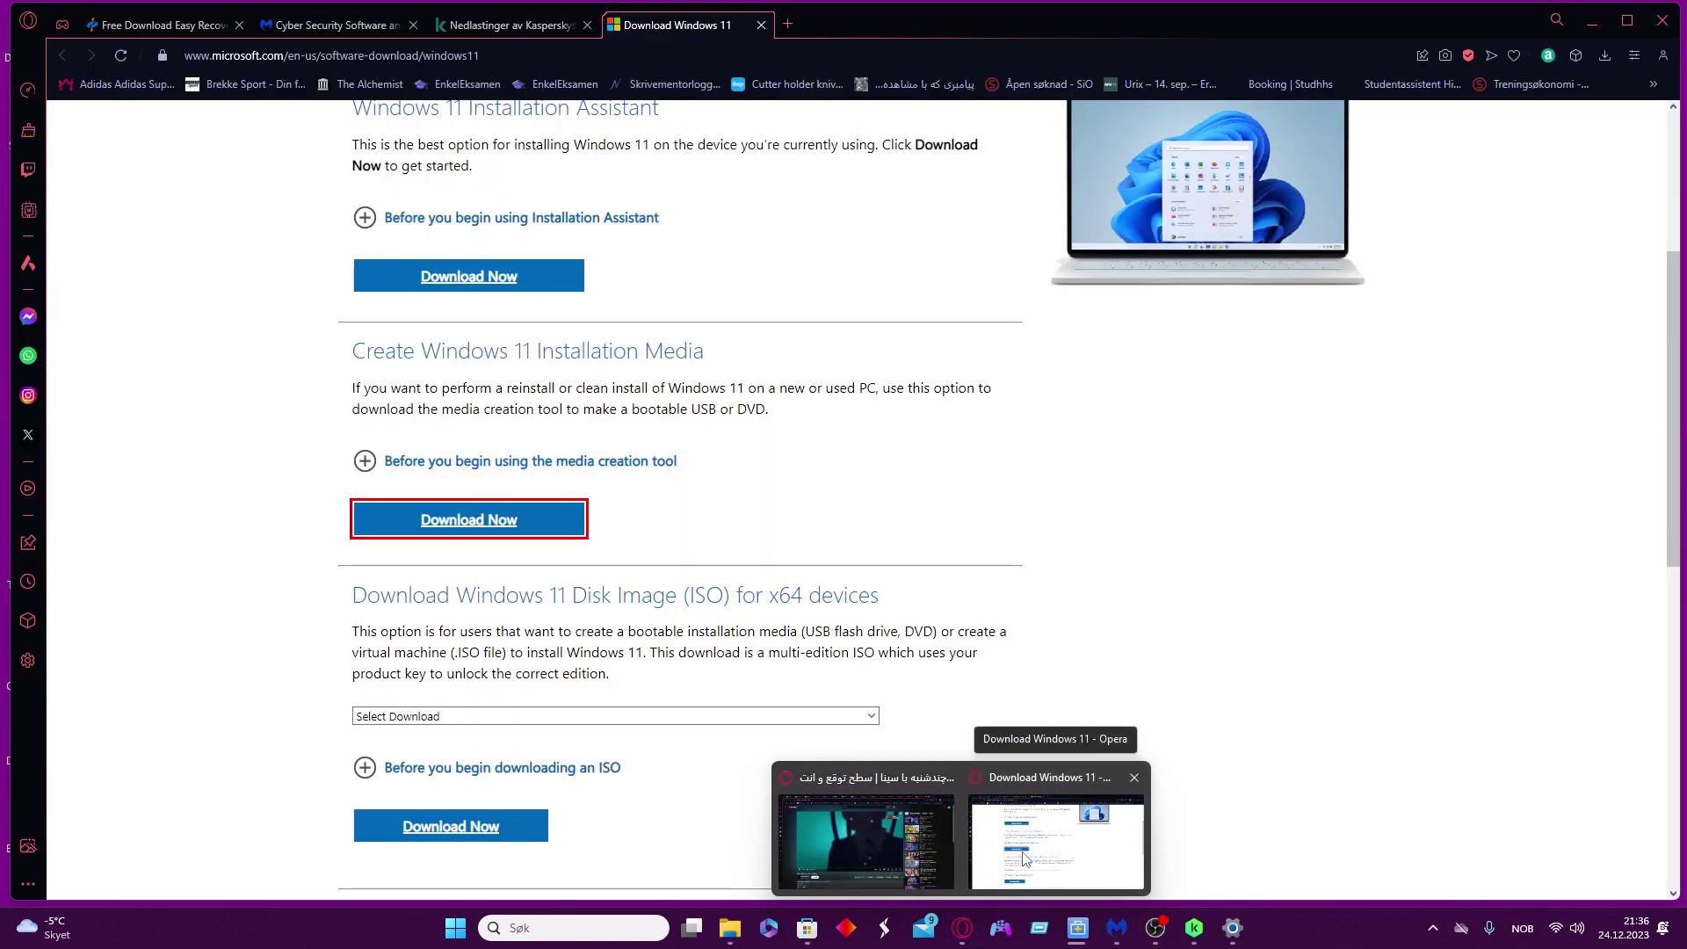
Open a blank new tab over the Windows 11 download page, then close it again.
click(1028, 844)
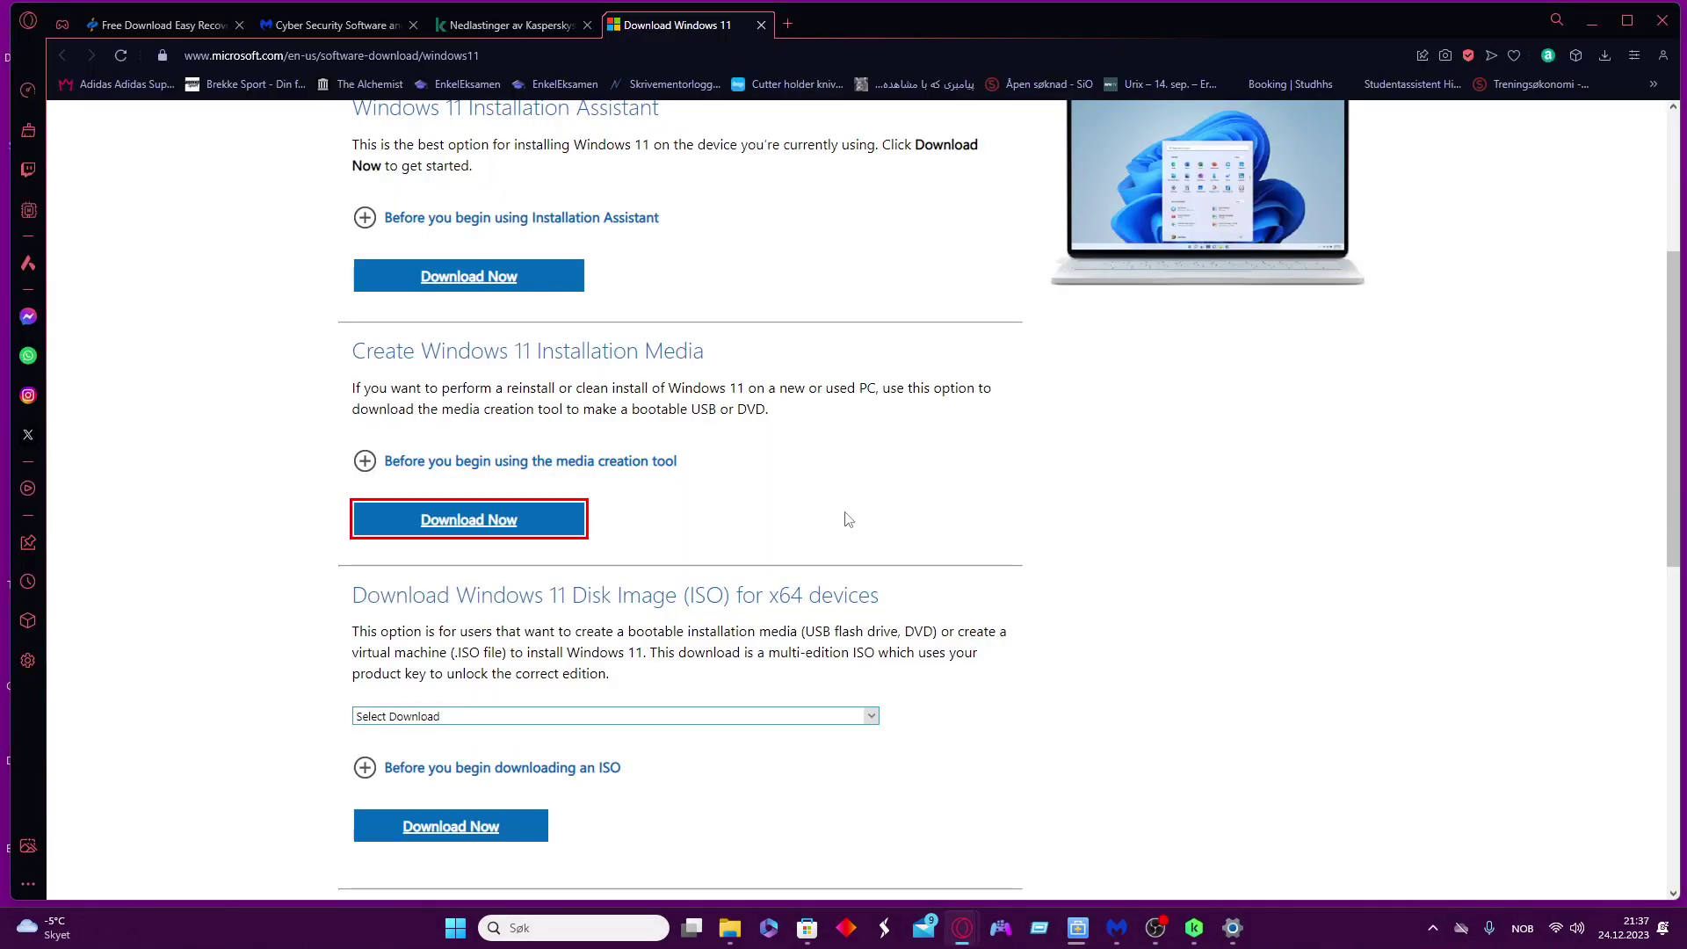
click(787, 24)
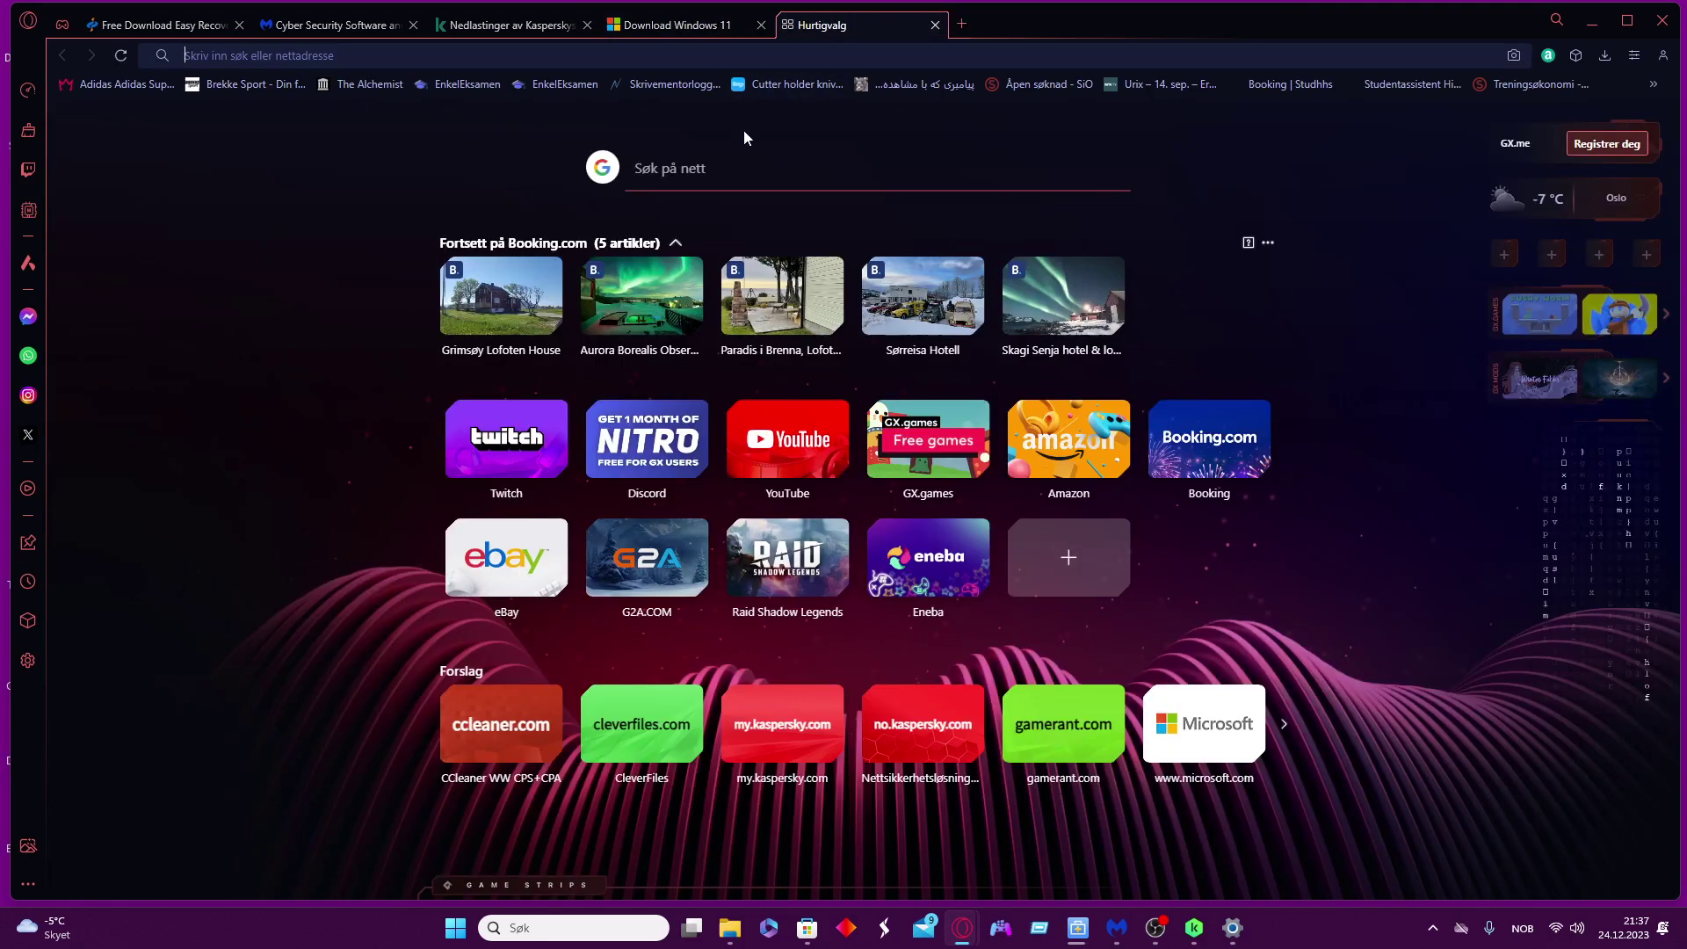
text(oce)
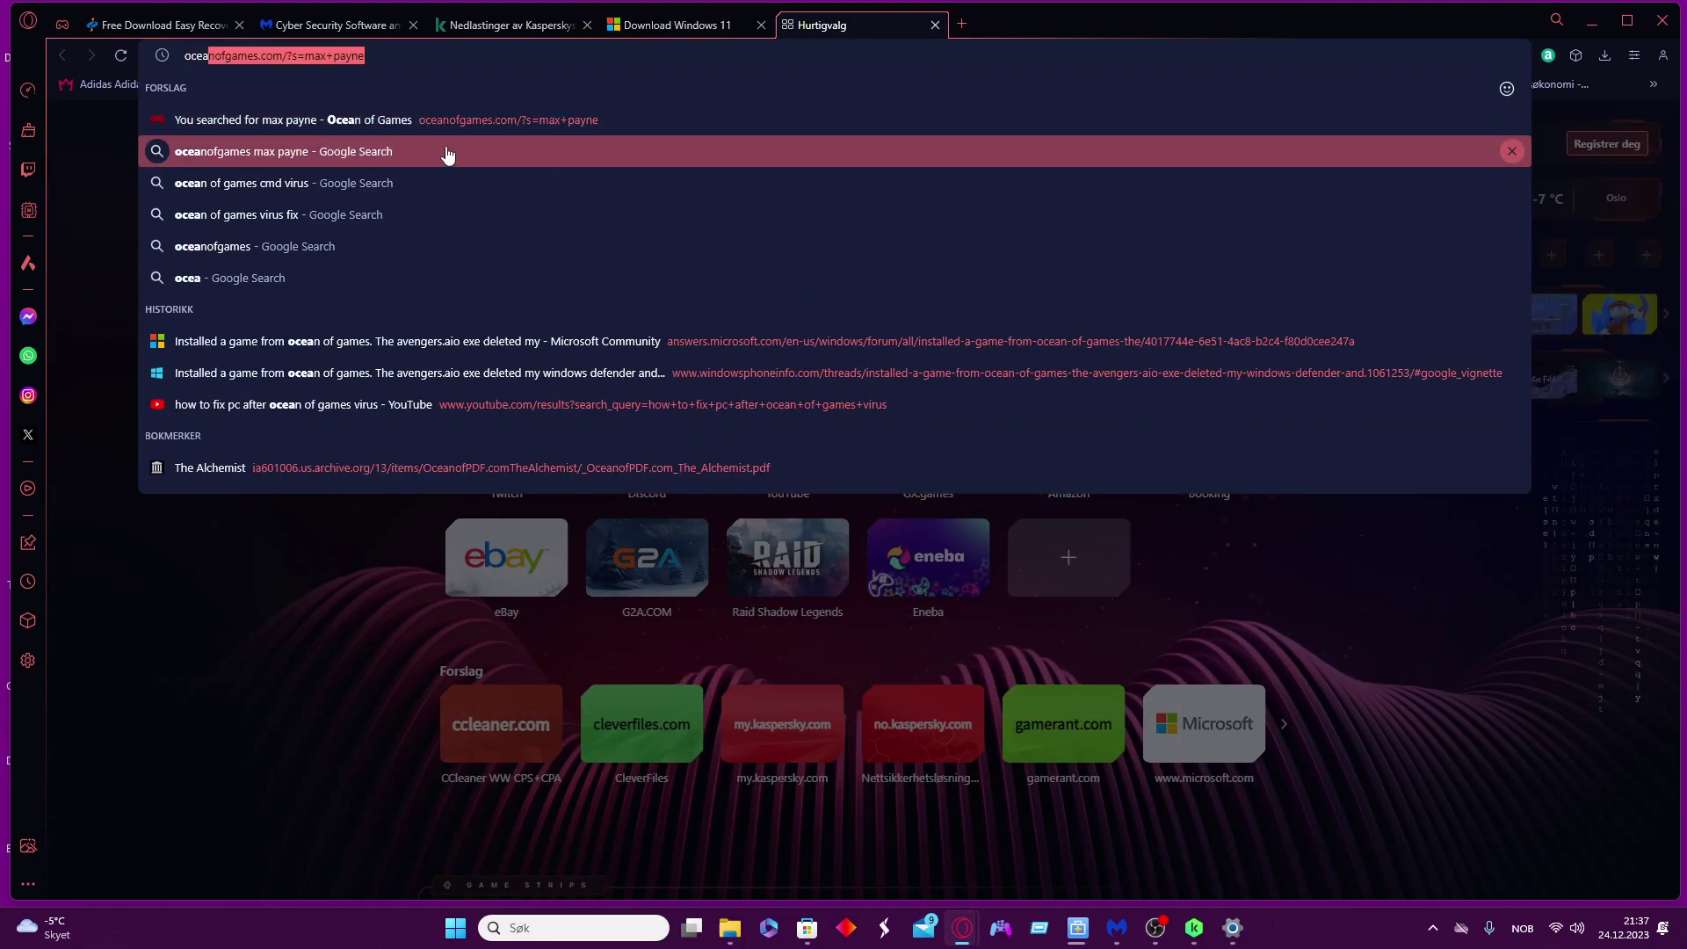
text(a)
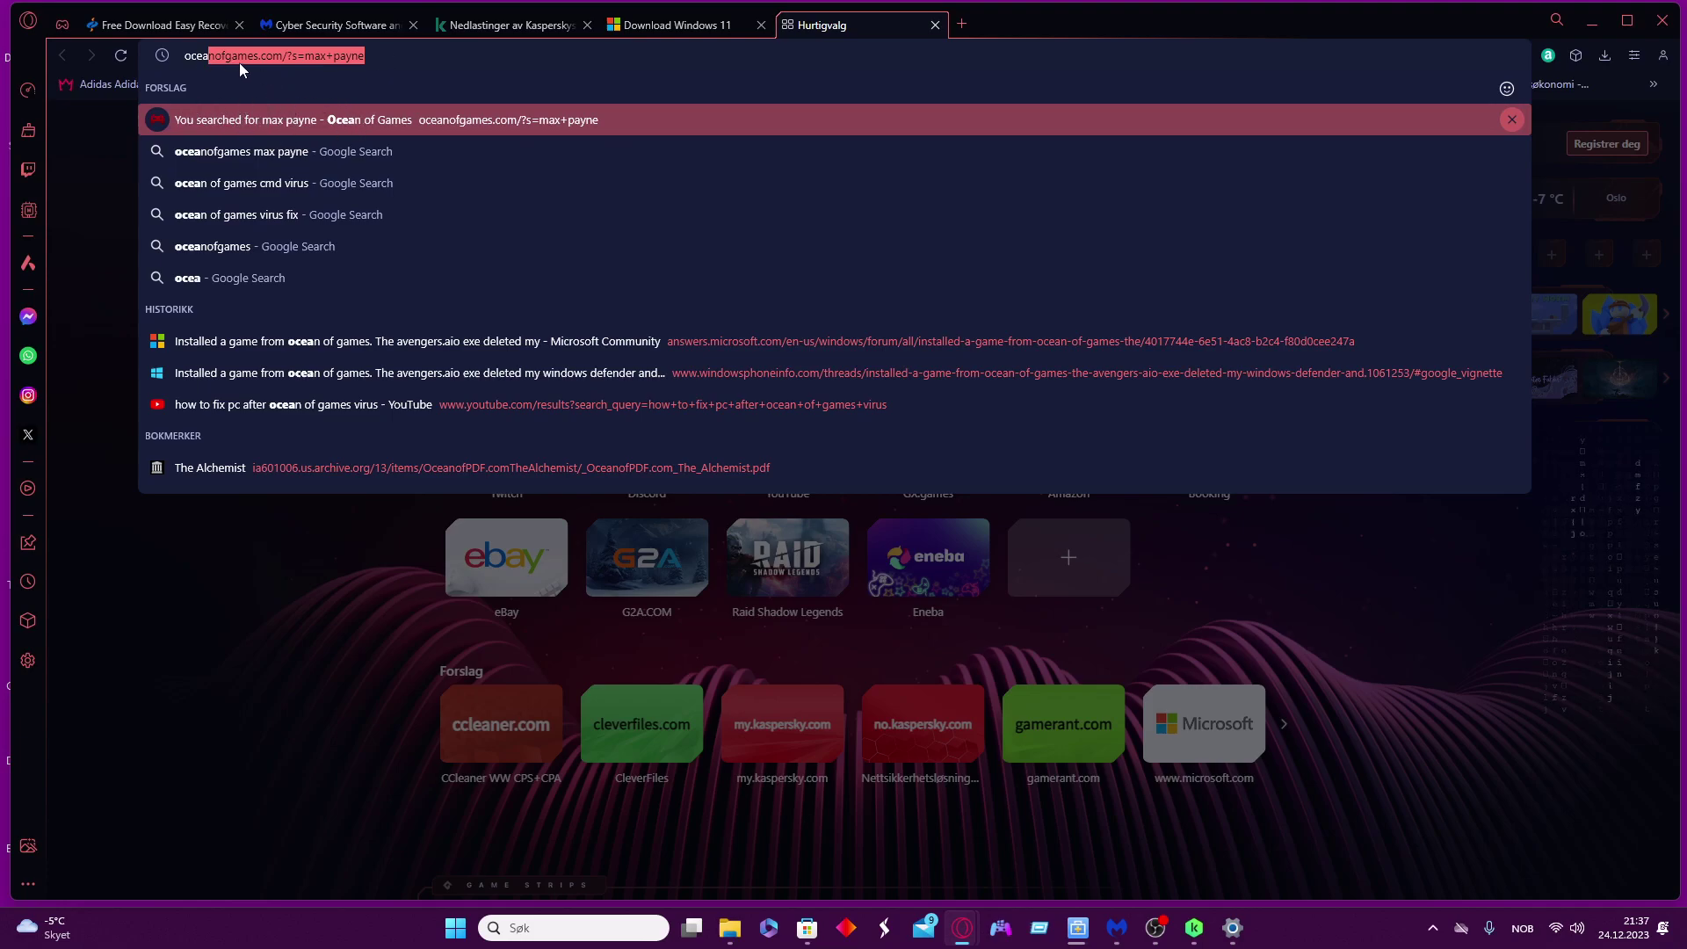
click(273, 55)
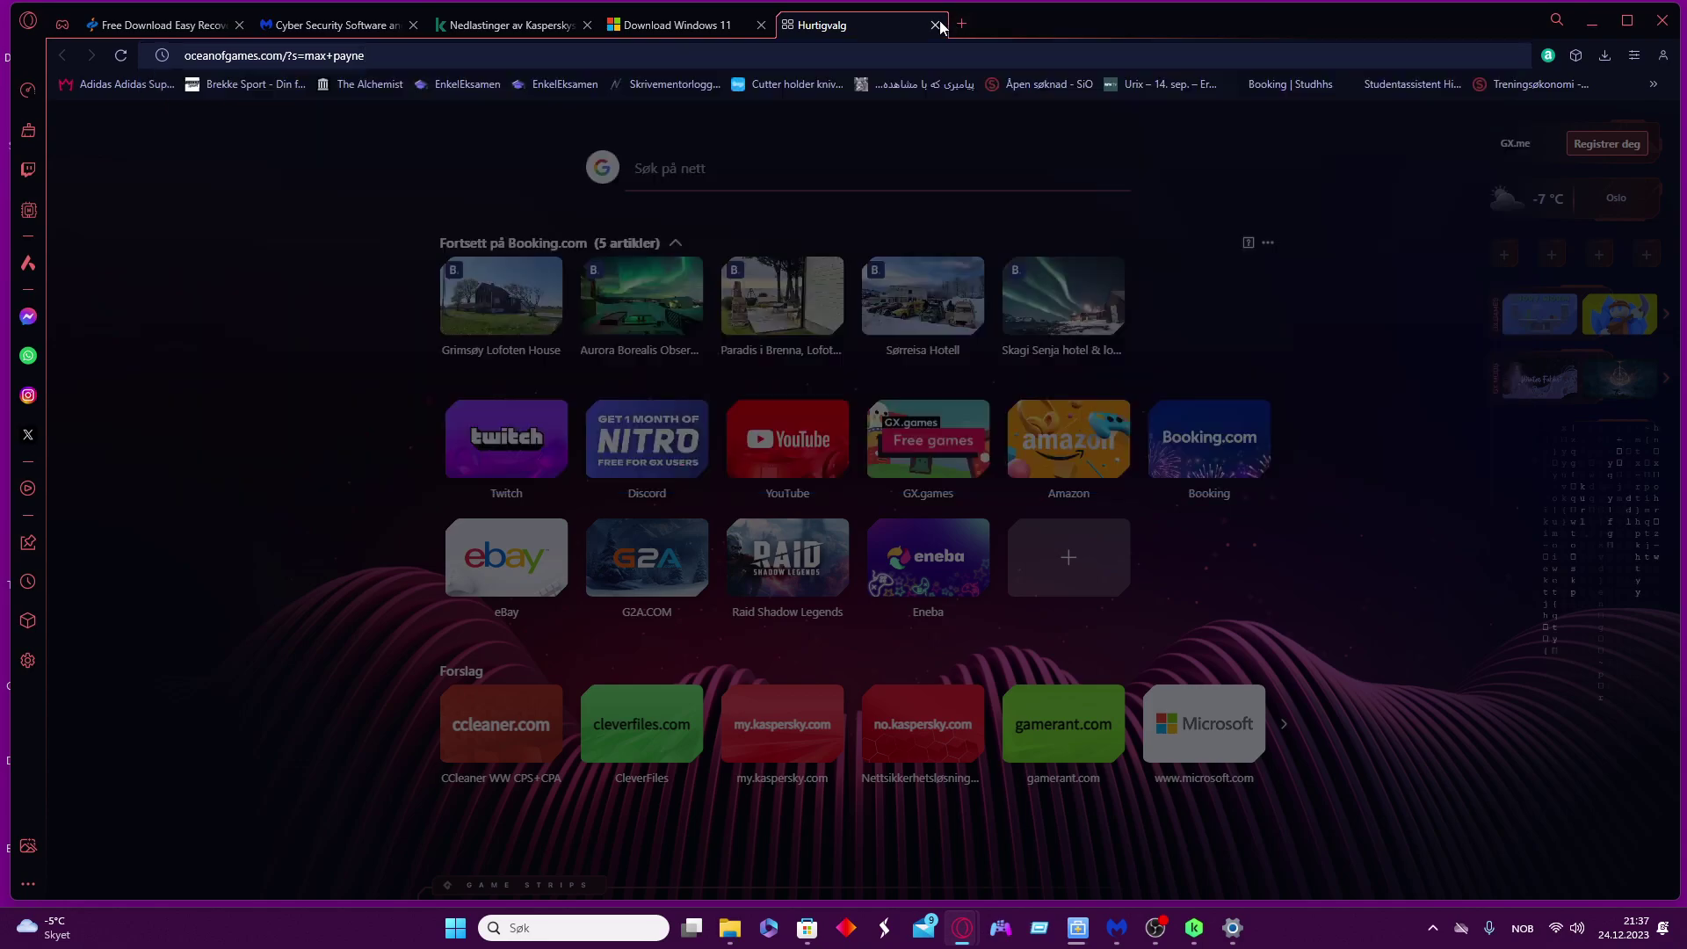
click(935, 24)
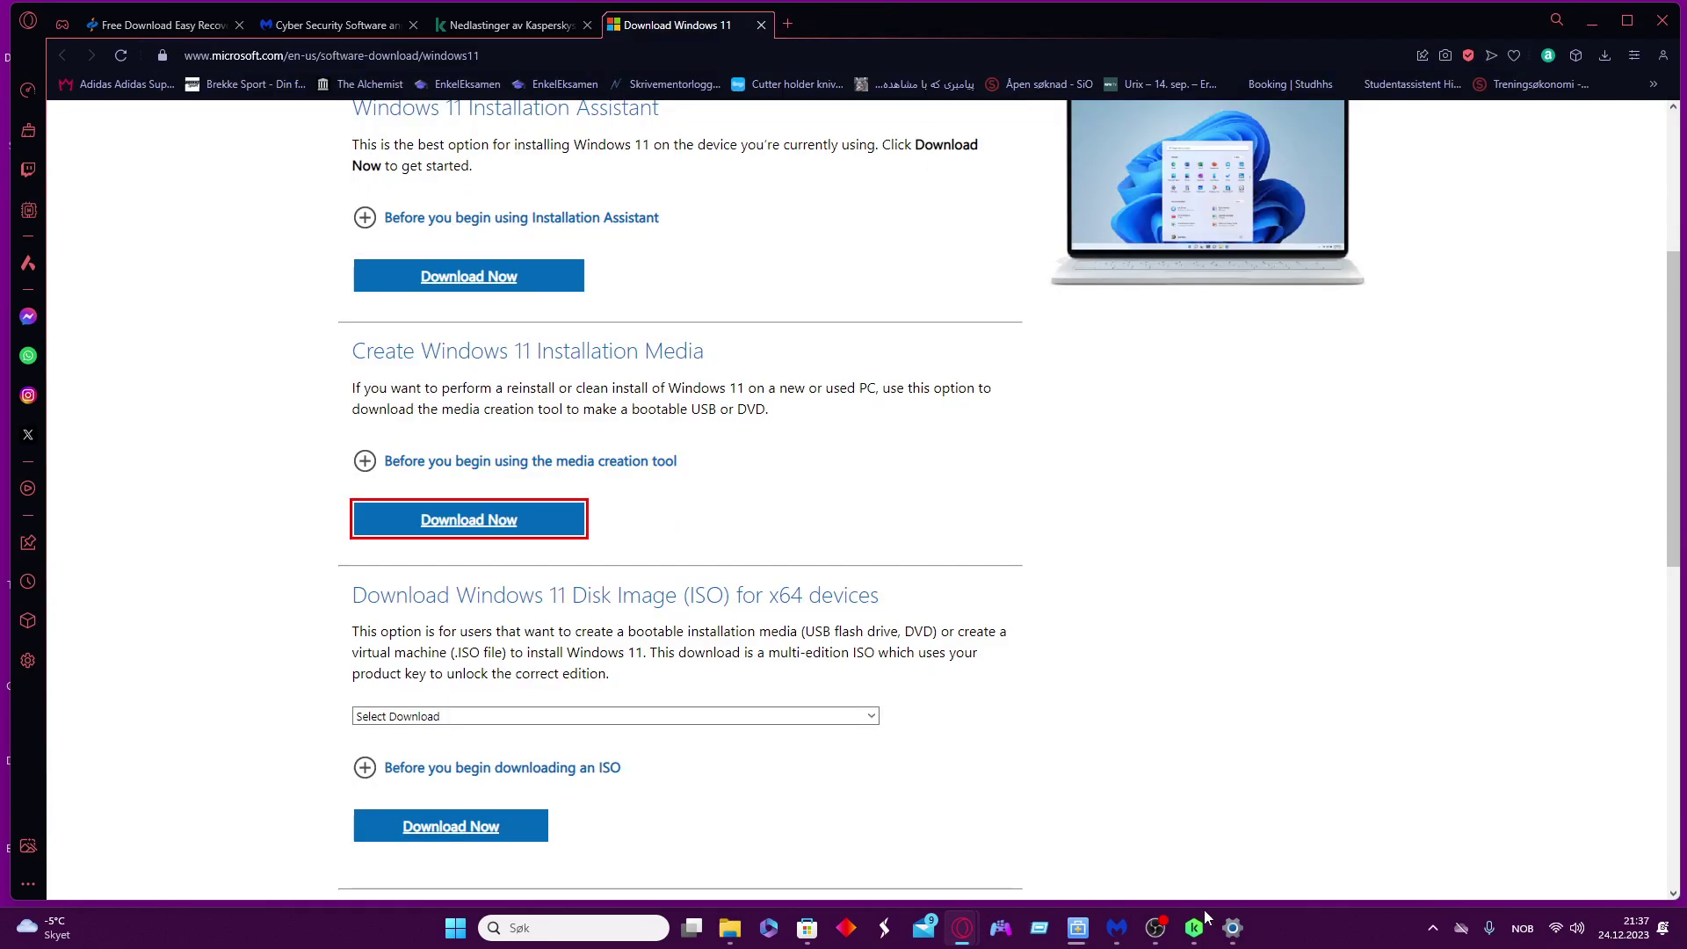
scroll(938, 855, up, 3)
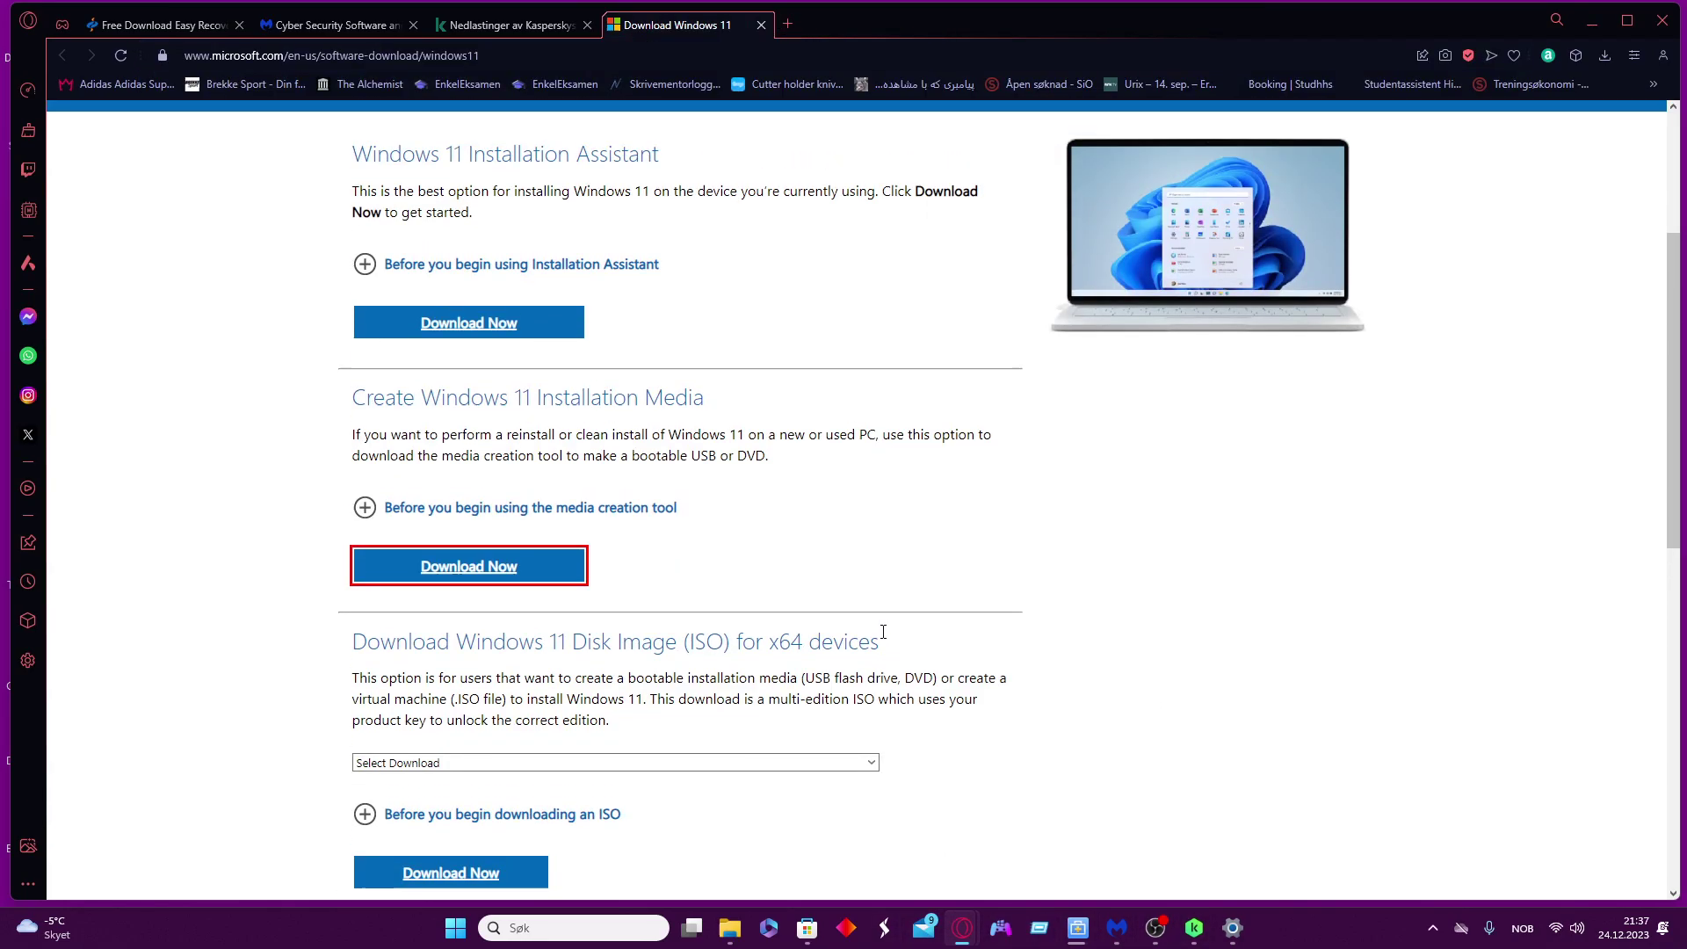
scroll(878, 637, down, 3)
scroll(875, 630, up, 2)
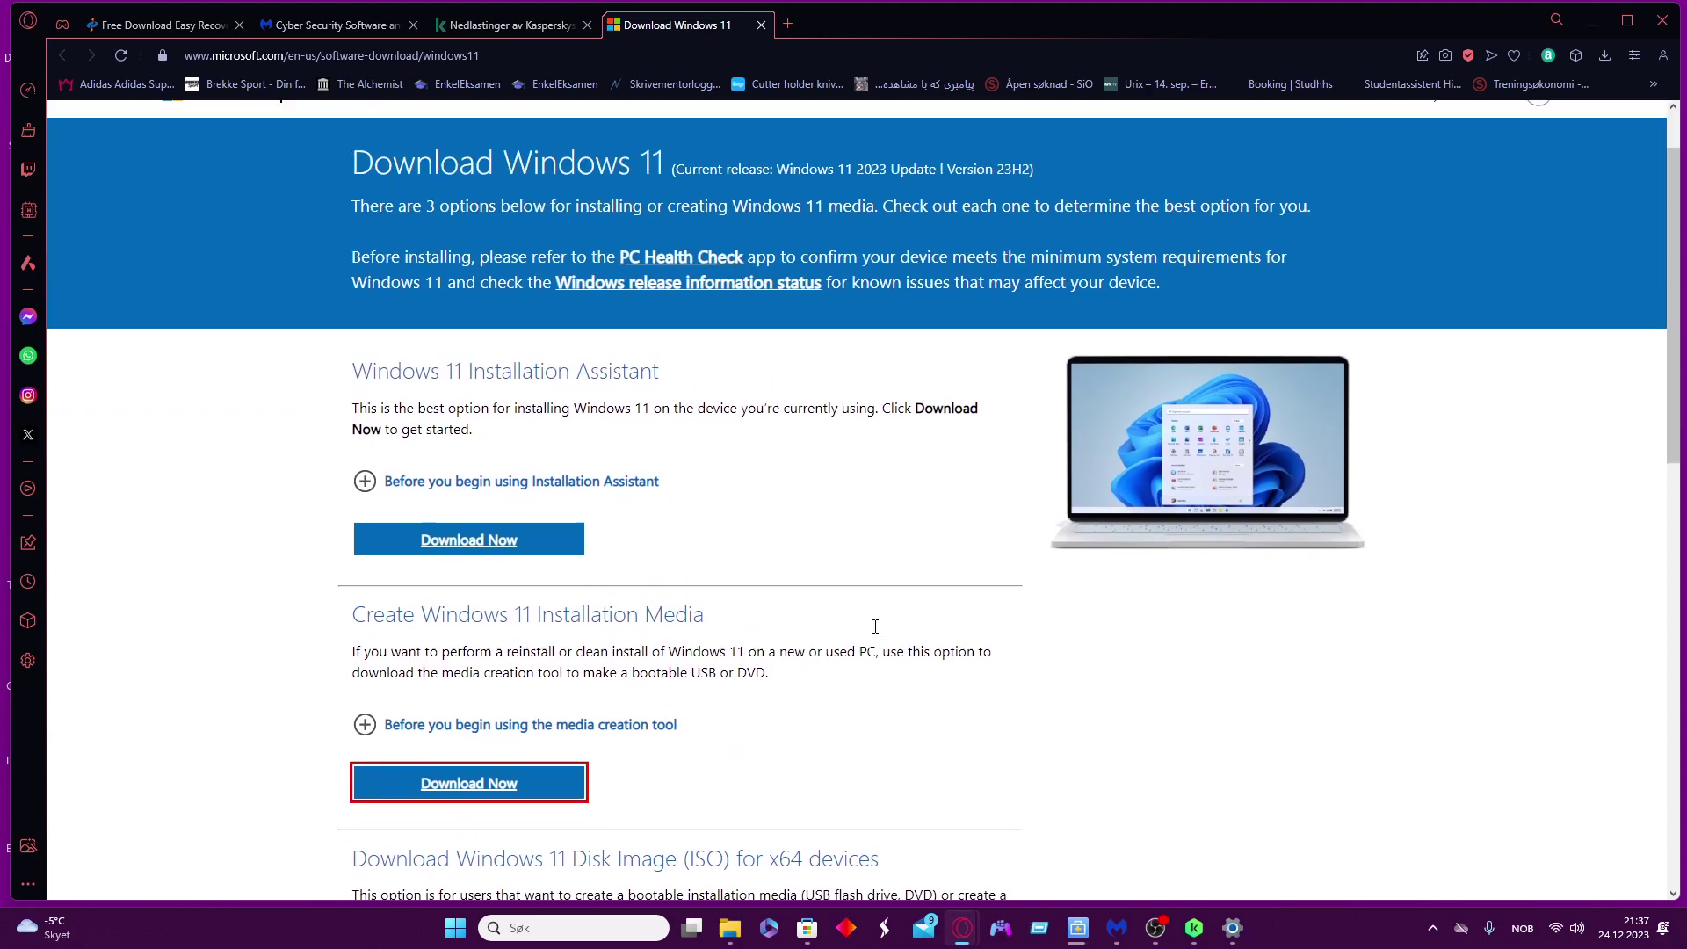
scroll(924, 653, down, 1)
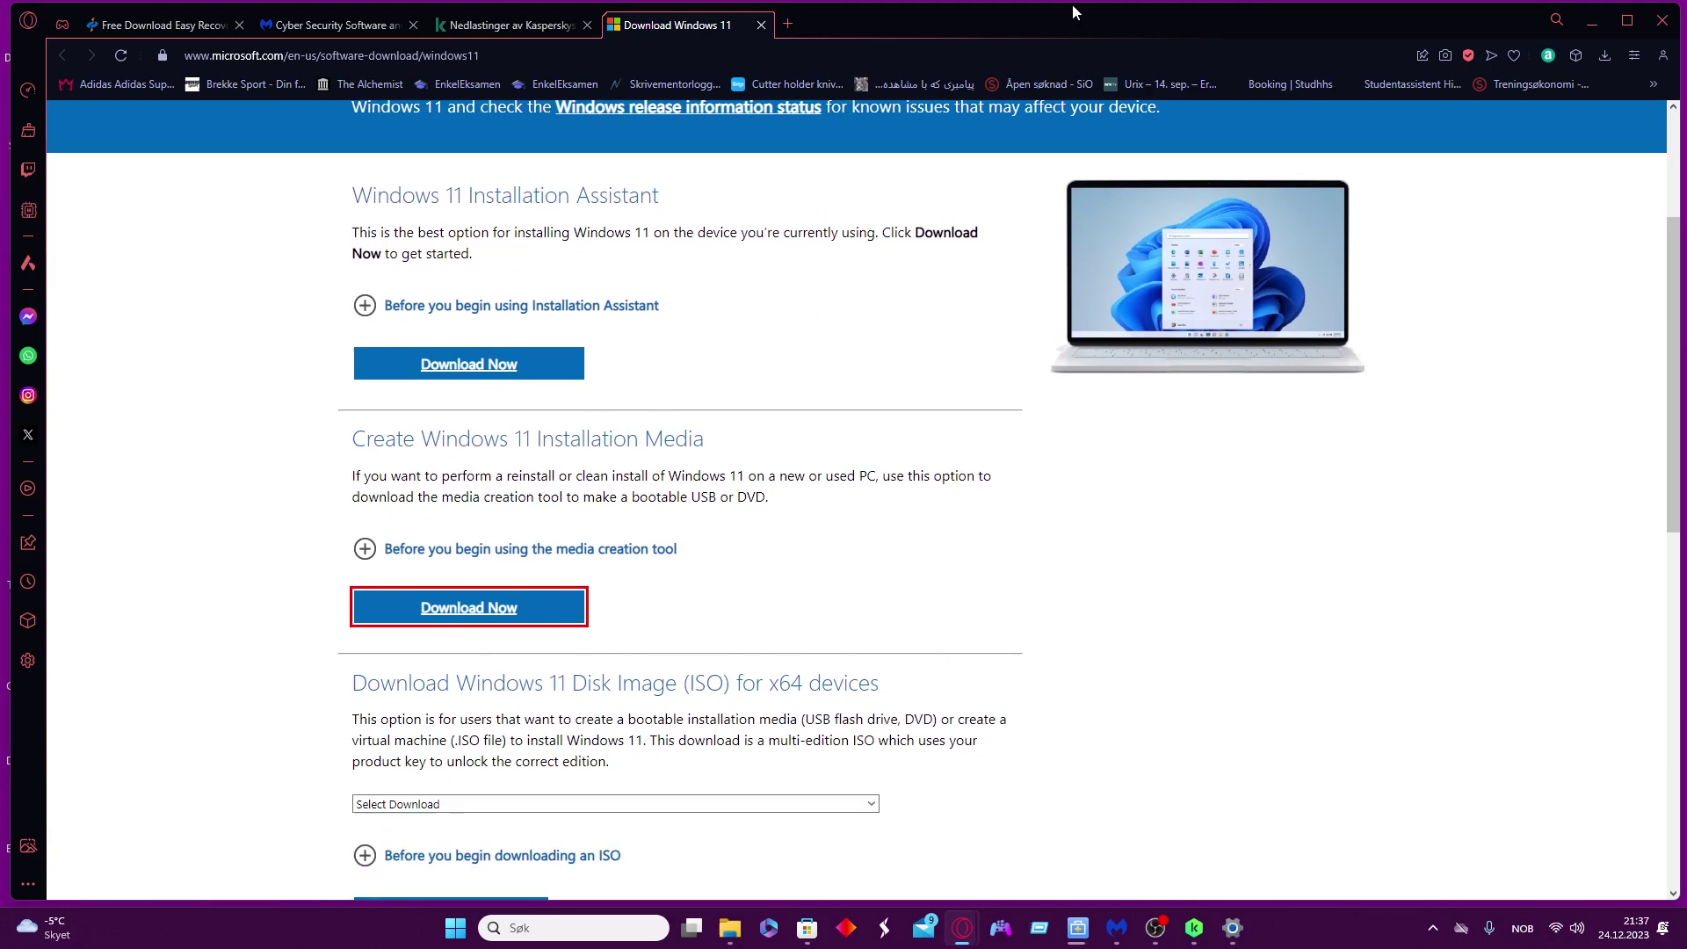
Minimize Opera GX and open the Windows Security settings page from Start.
click(1592, 20)
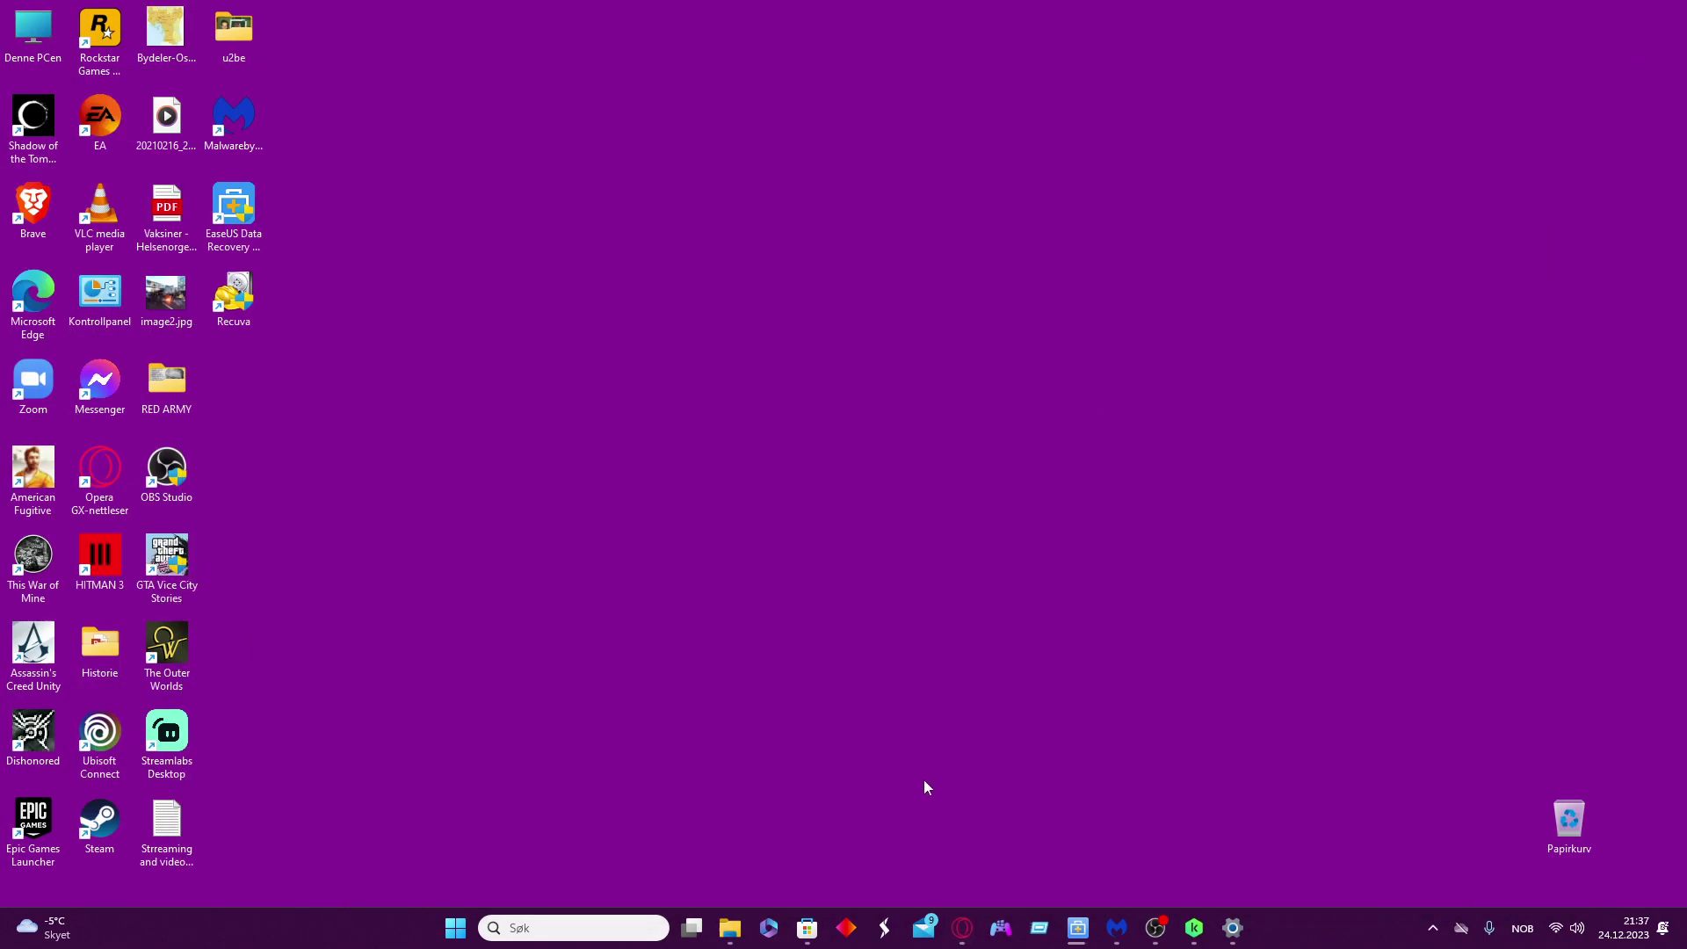
click(456, 929)
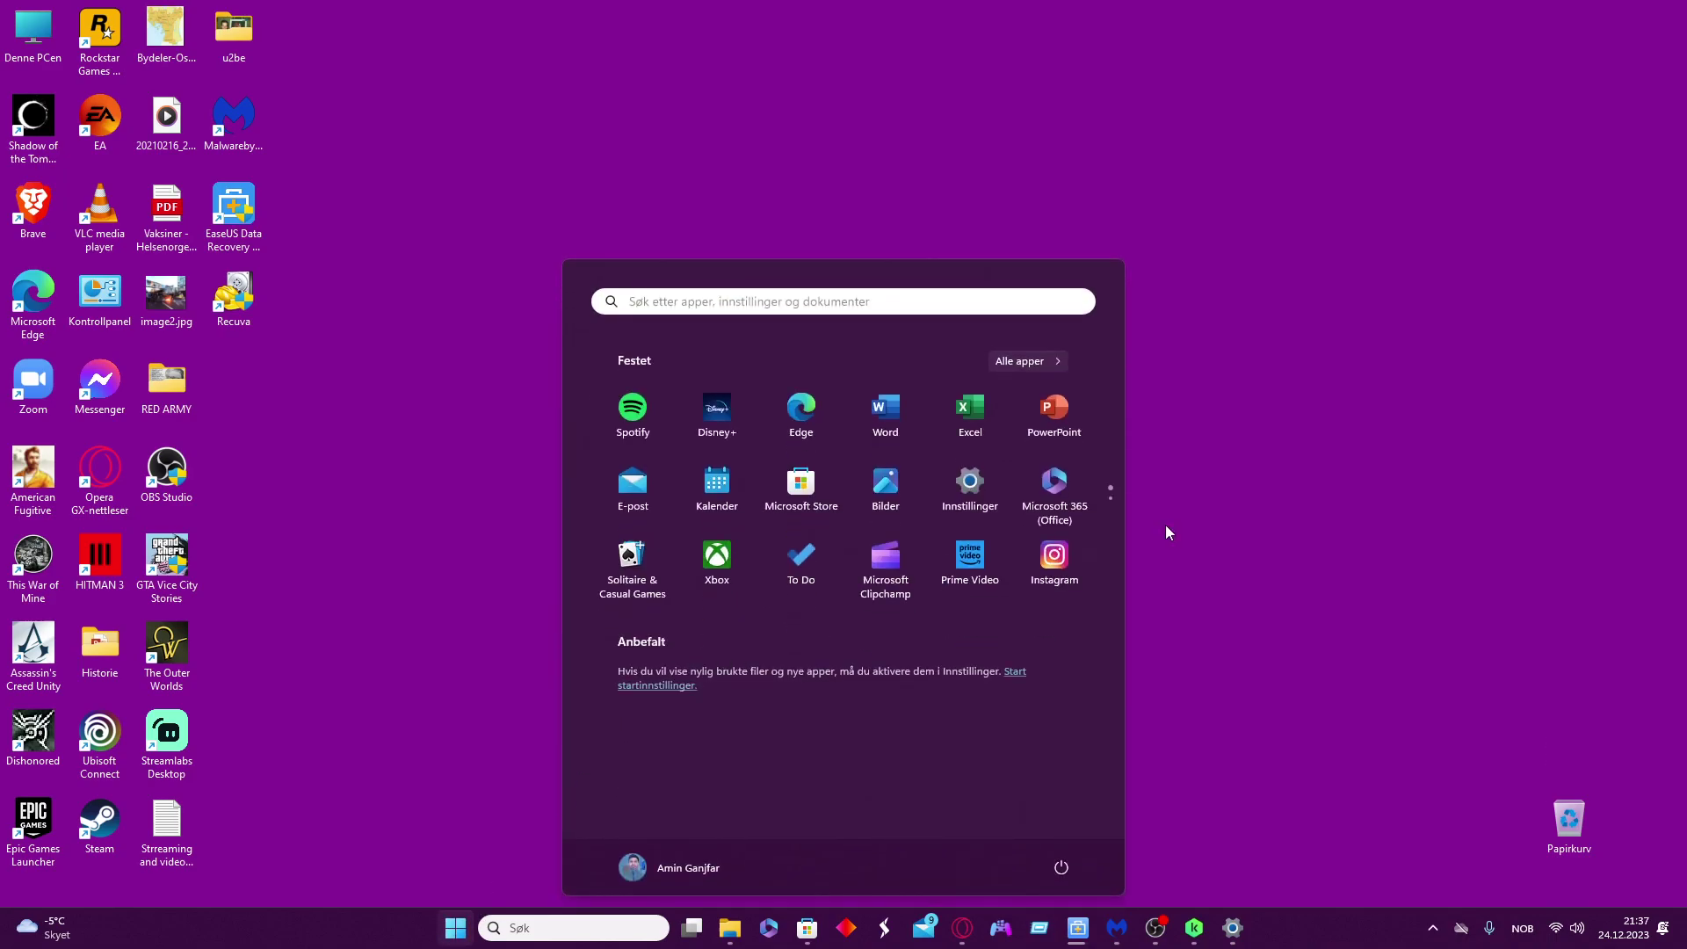
click(998, 484)
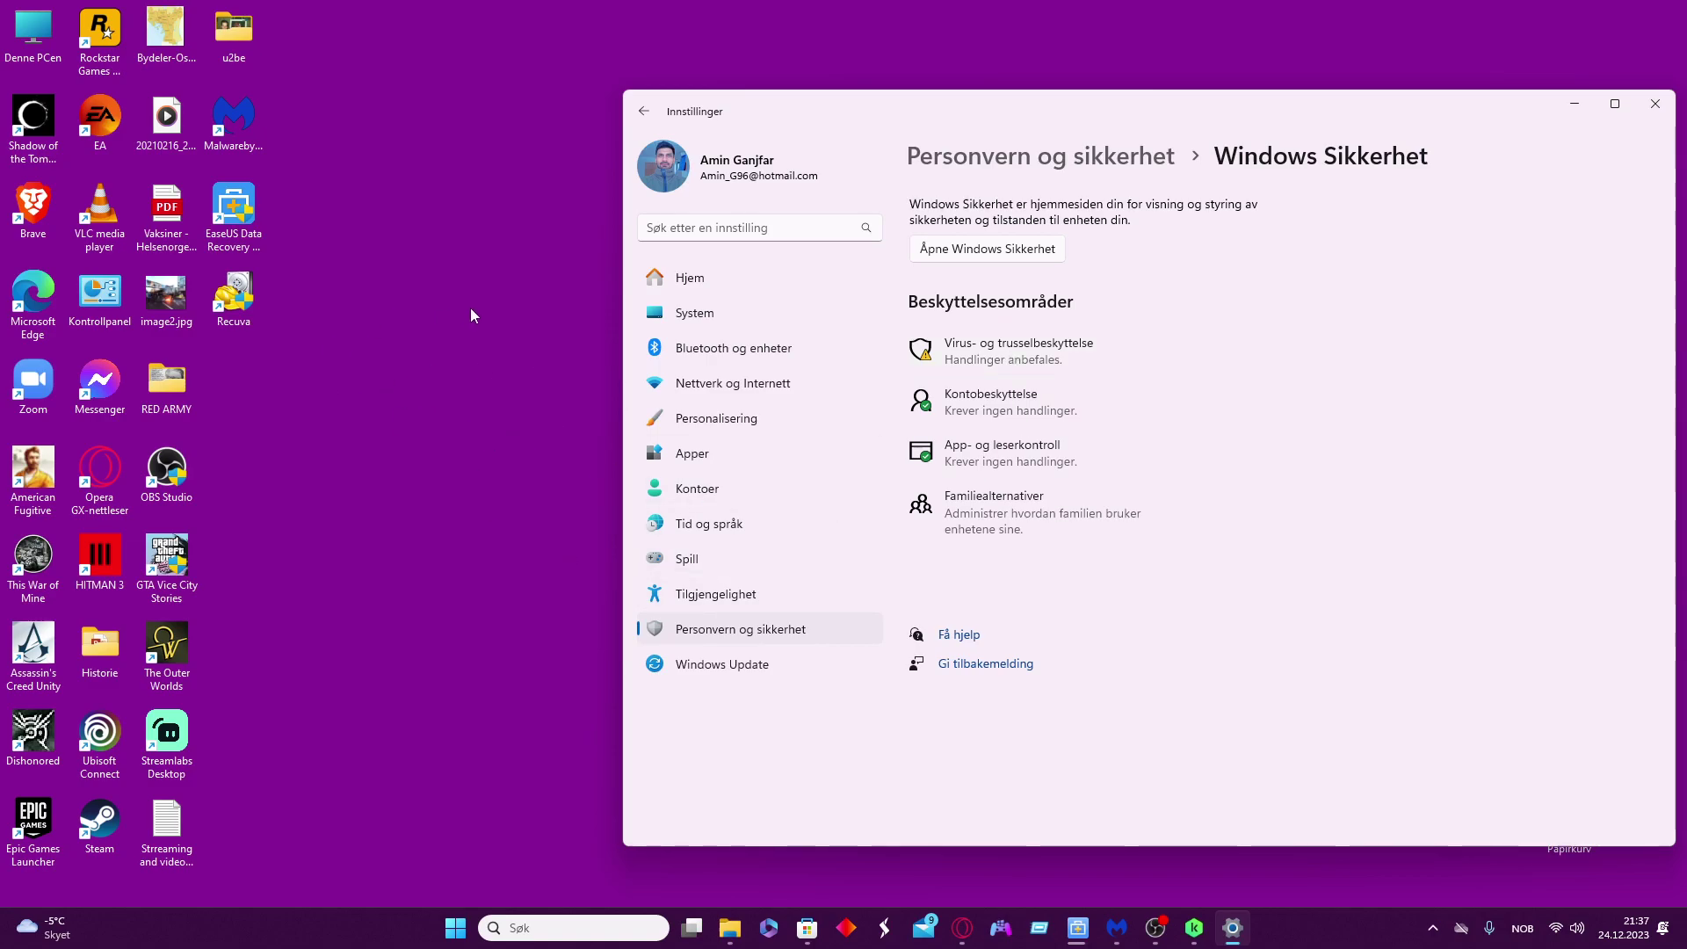
Launch Command Prompt from Start search and close it again.
key(super)
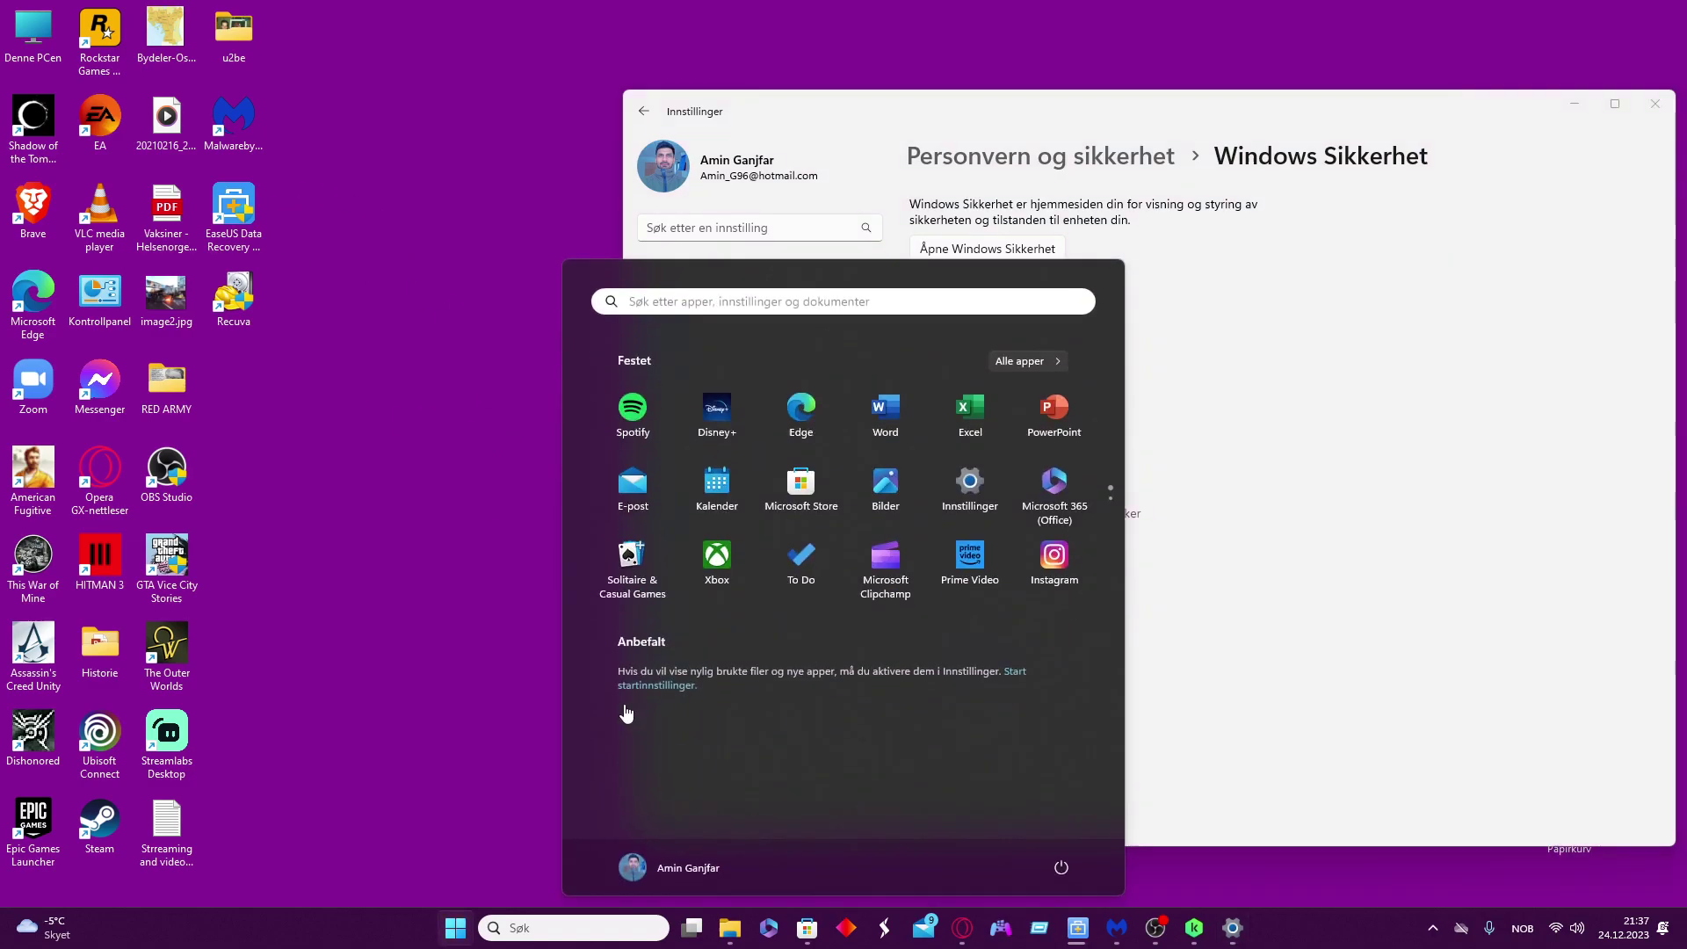
text(cmd)
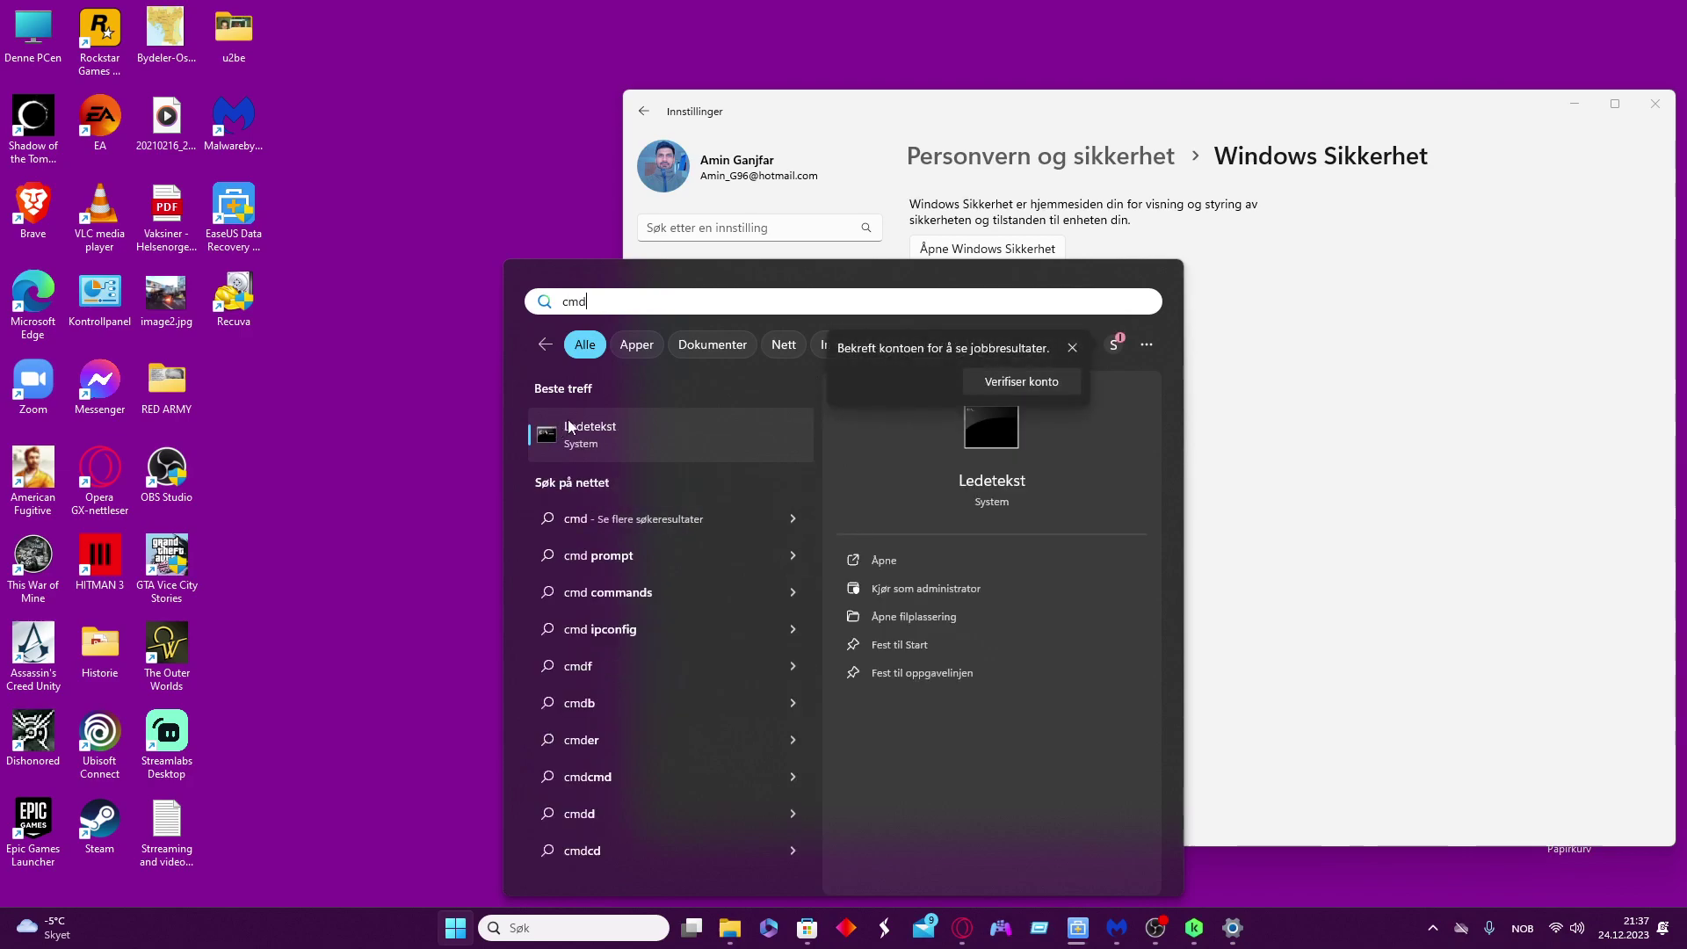
click(586, 421)
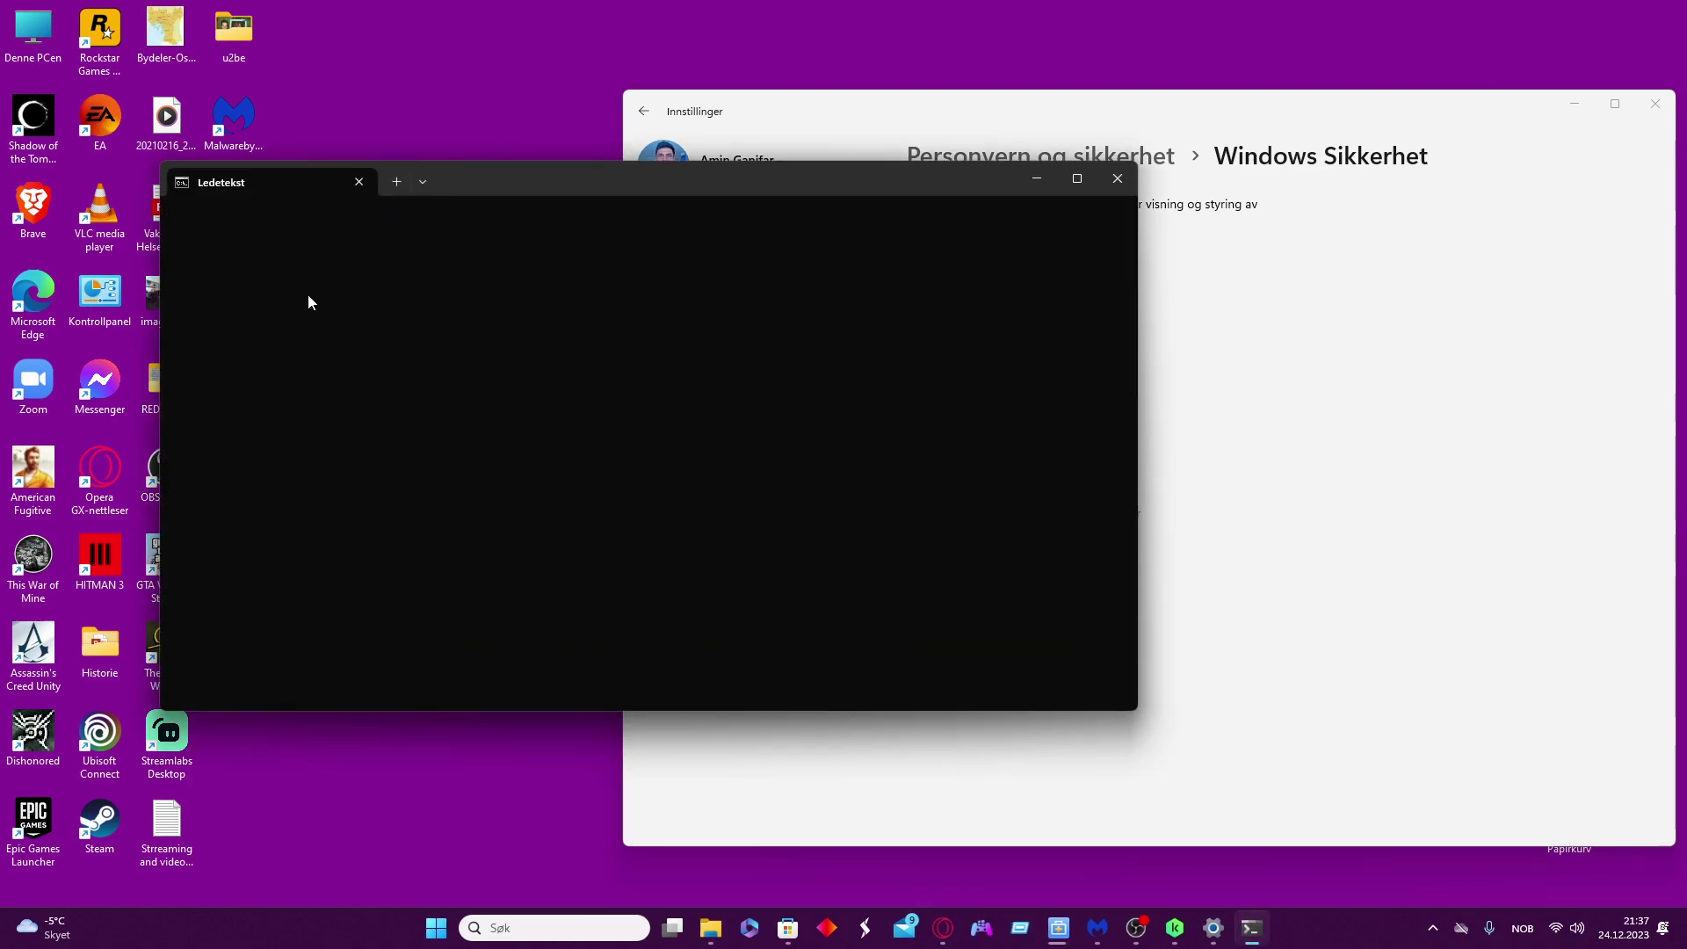
click(1130, 183)
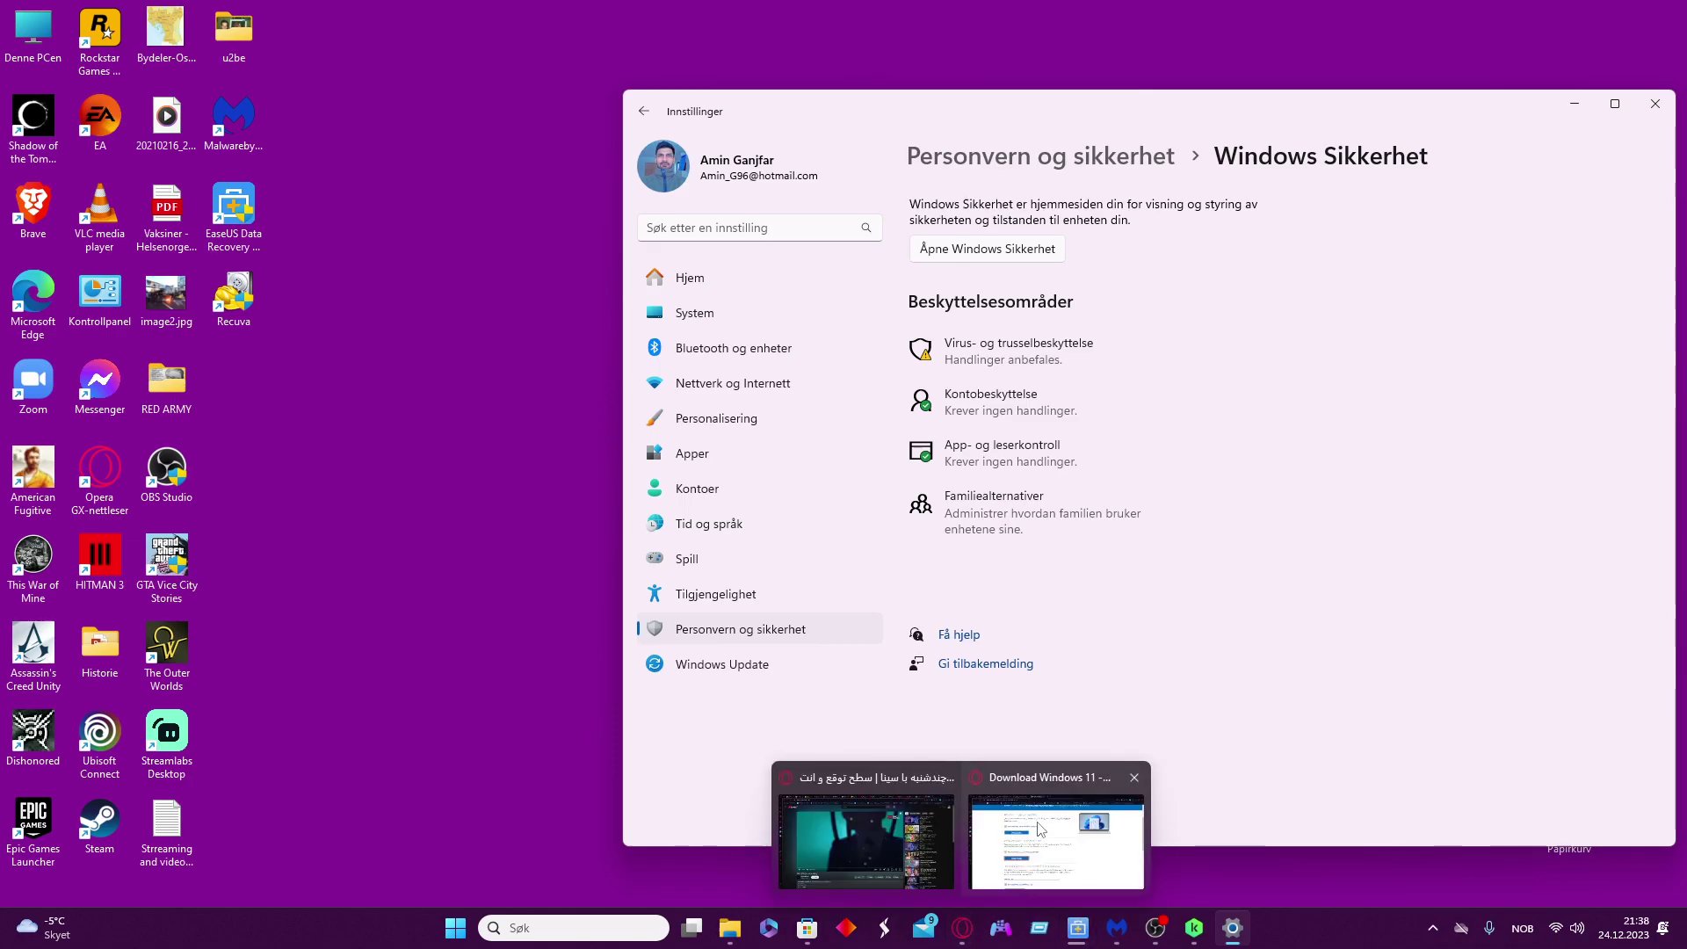
mouse_move(942, 928)
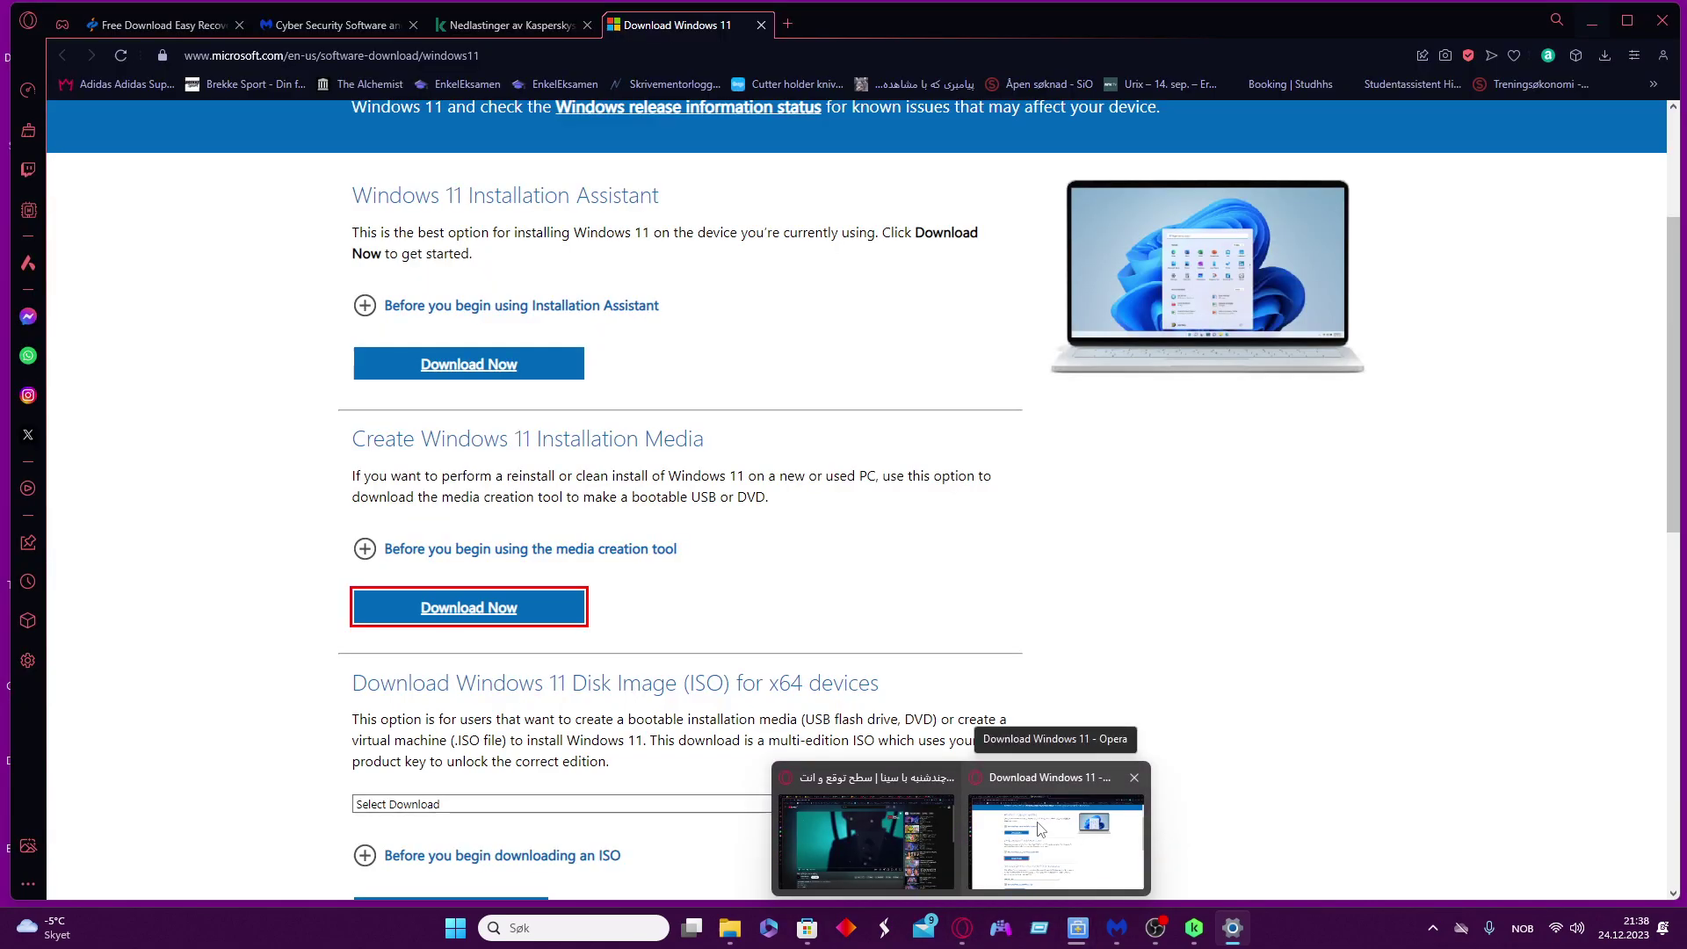
Switch between the Kaspersky downloads and Malwarebytes tabs, ending on the Malwarebytes home page.
click(1039, 829)
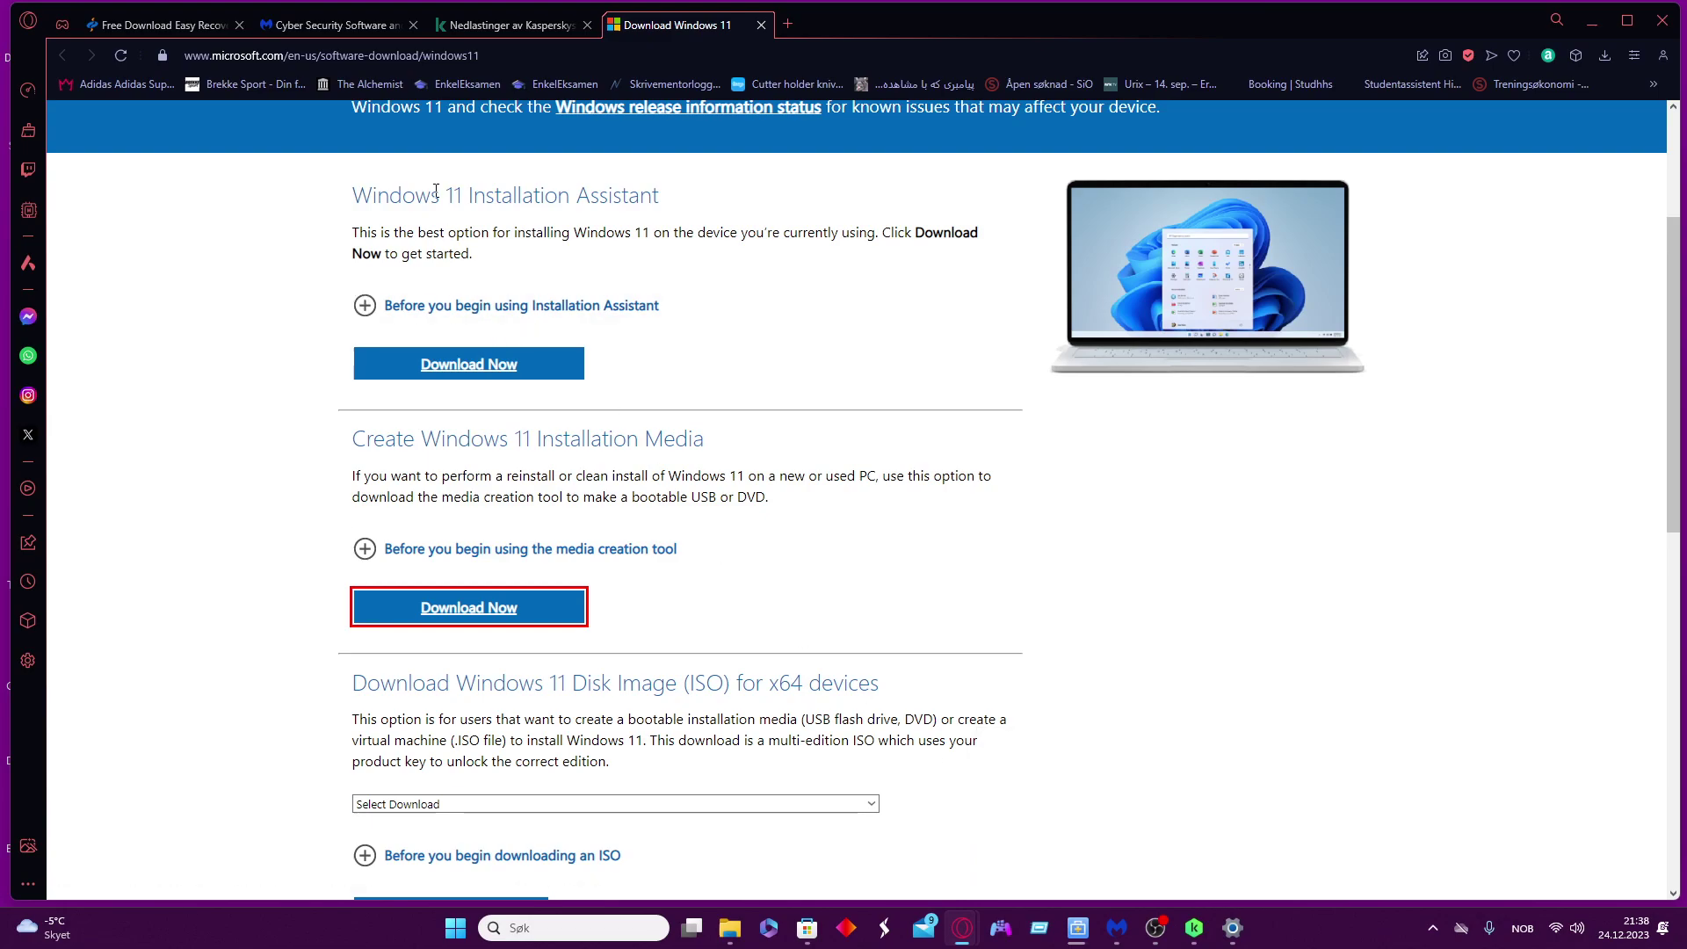
scroll(504, 339, up, 2)
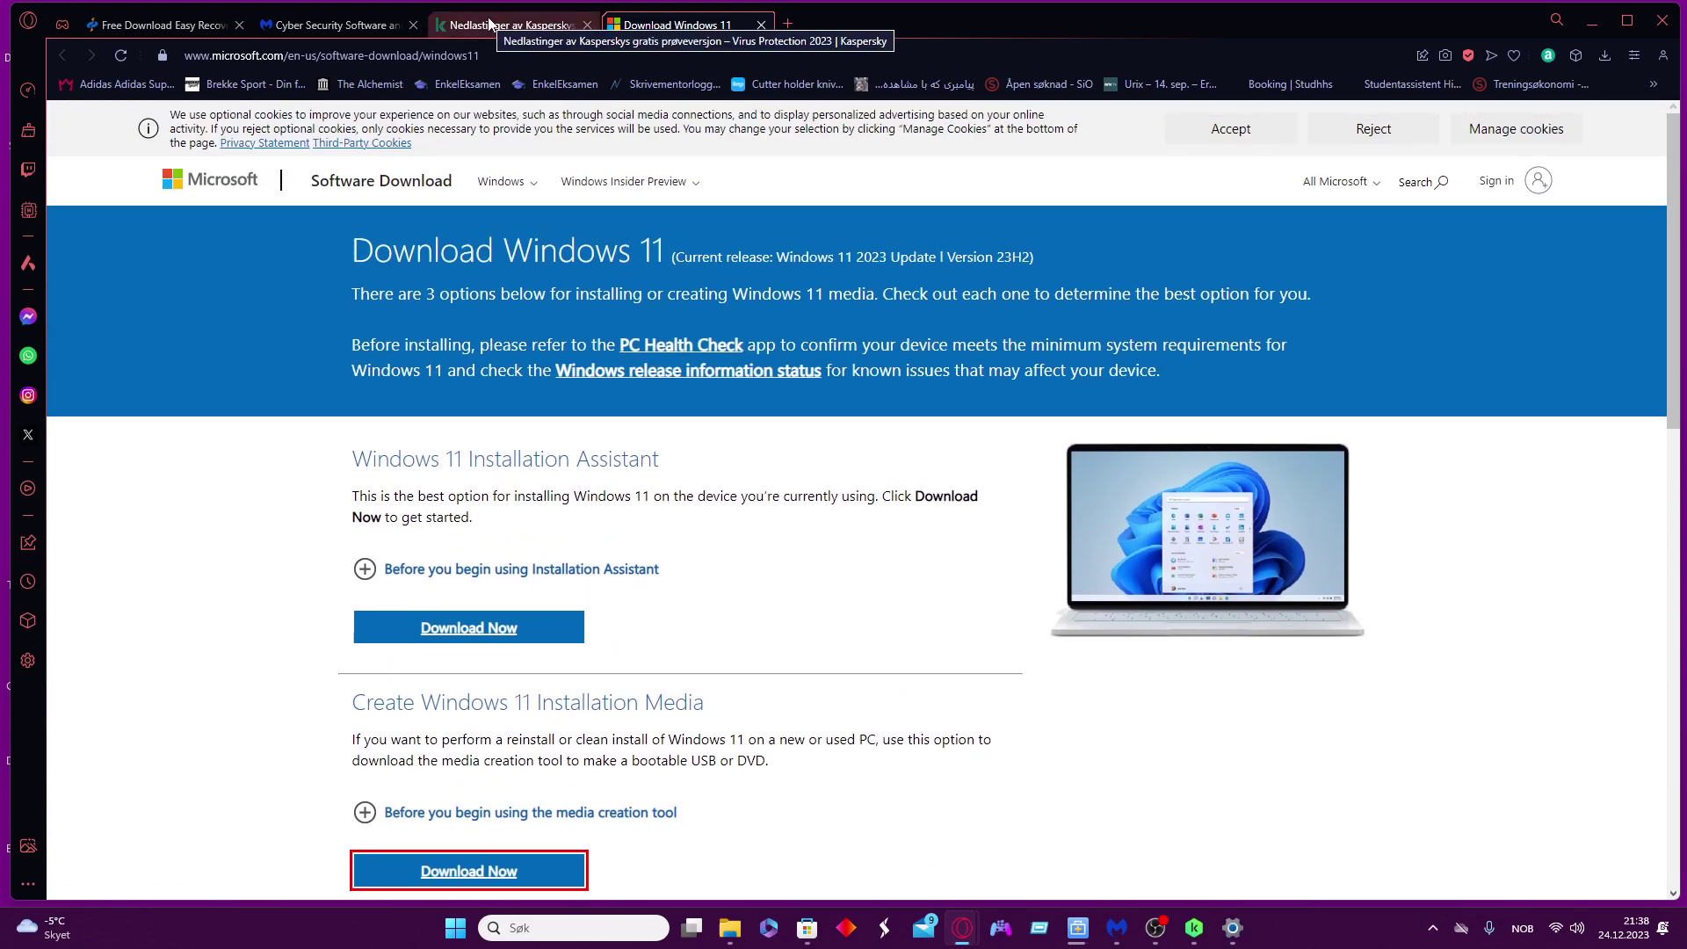
click(484, 26)
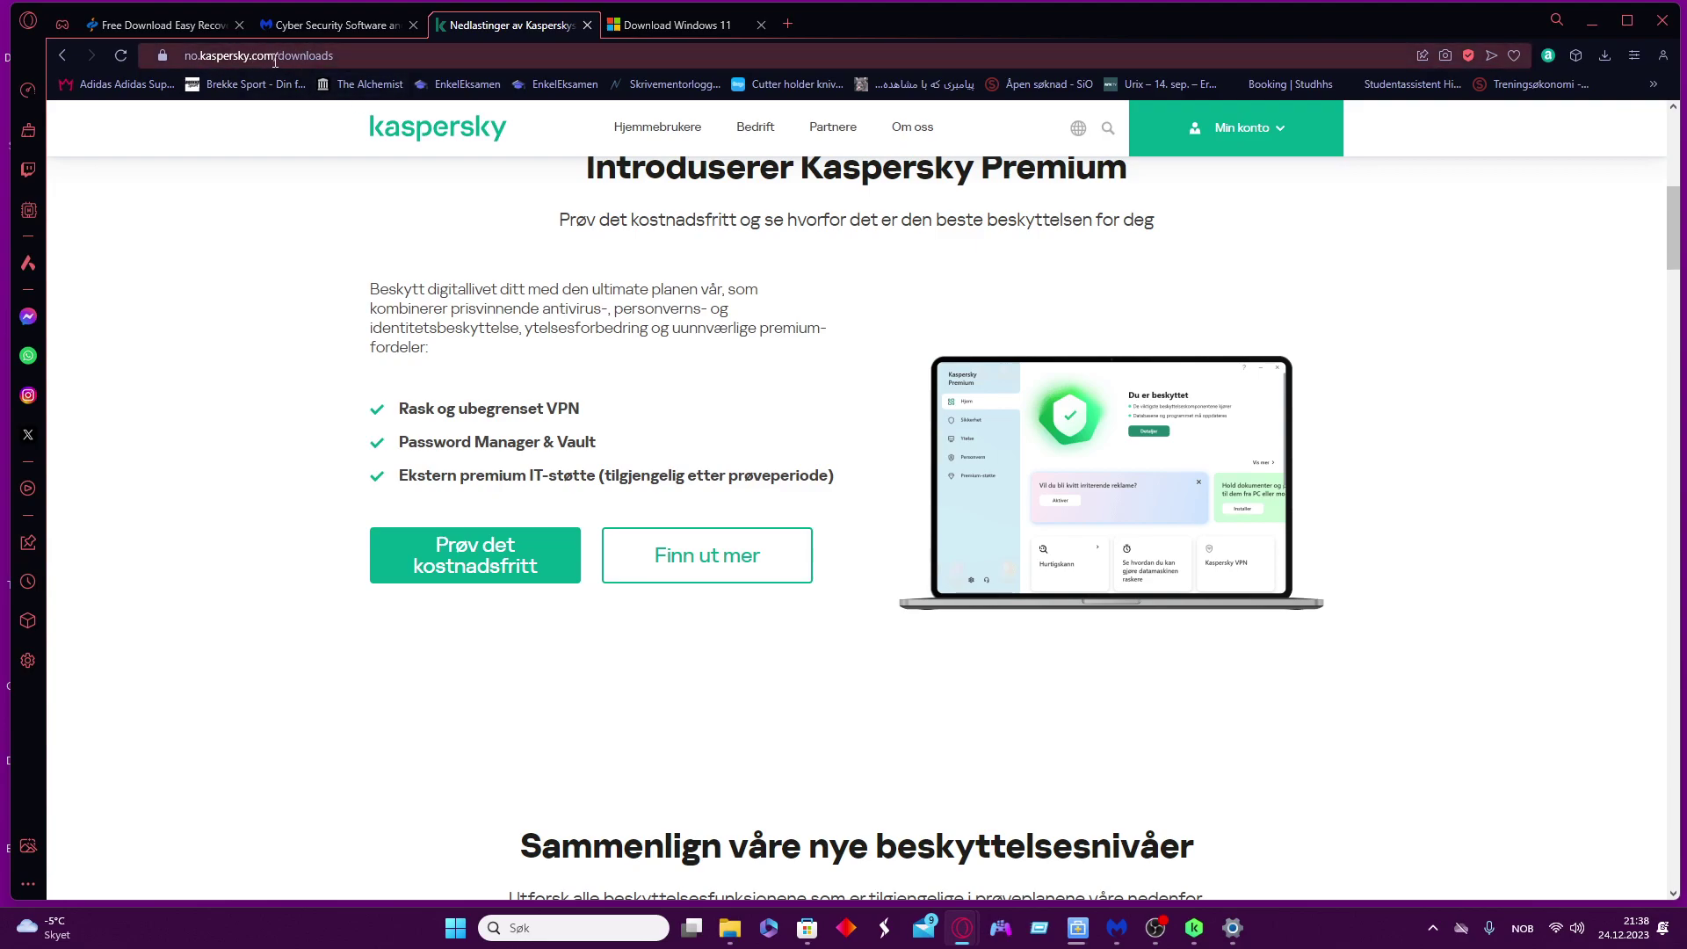
scroll(580, 316, up, 2)
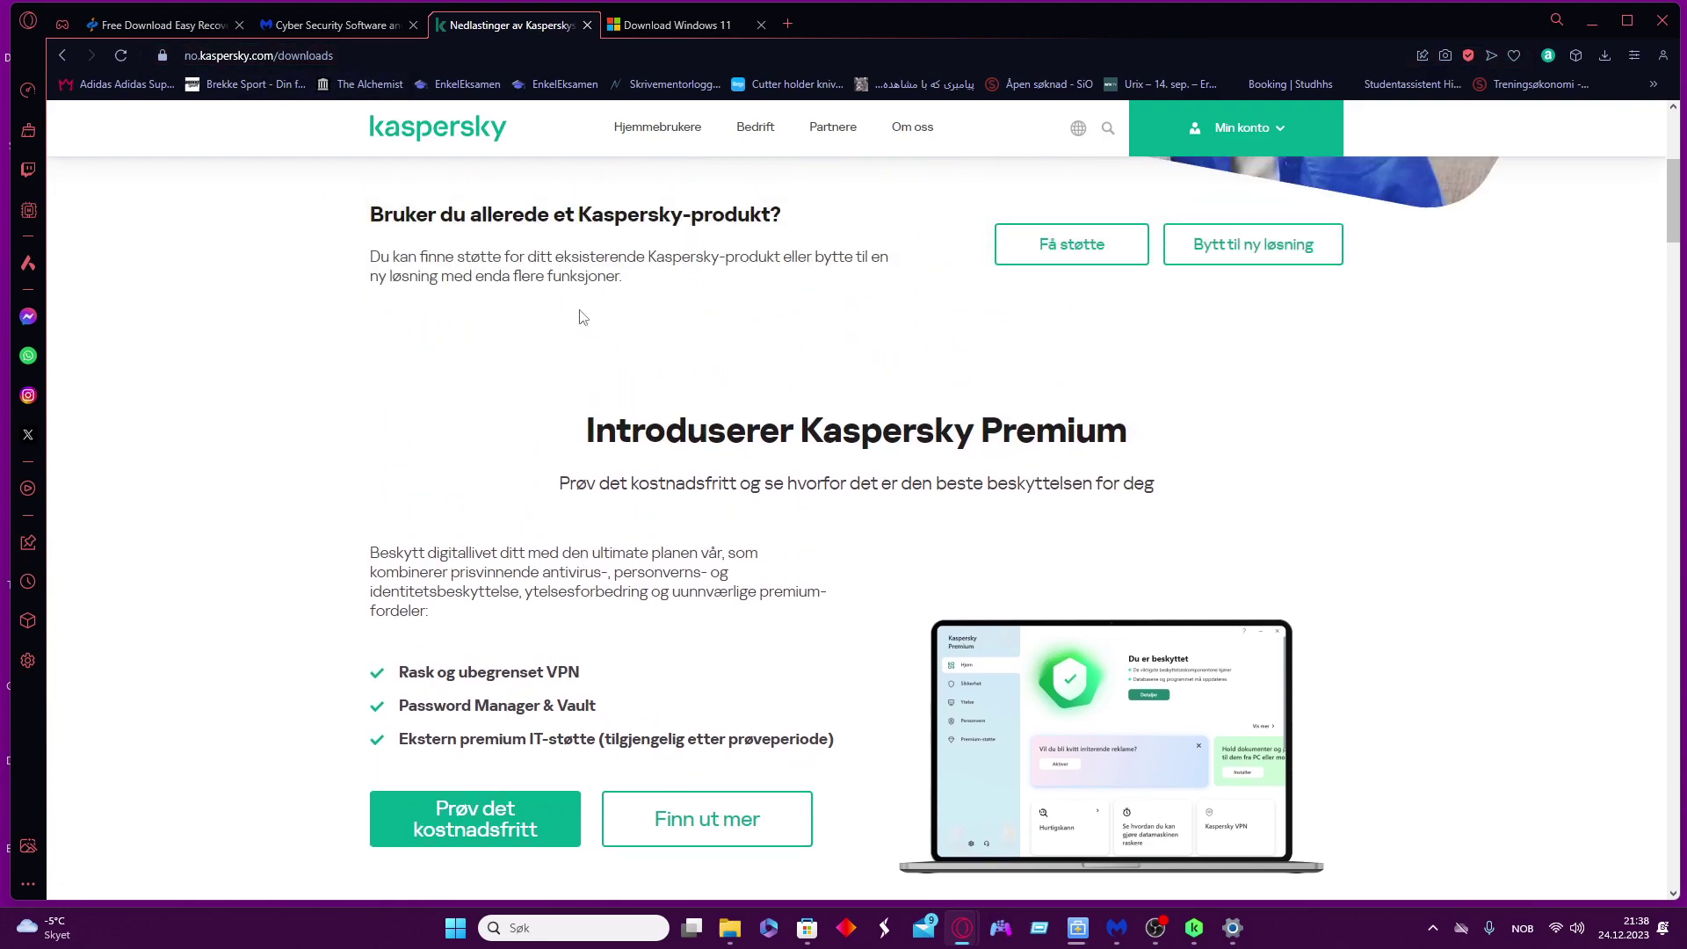
scroll(580, 317, up, 3)
click(352, 29)
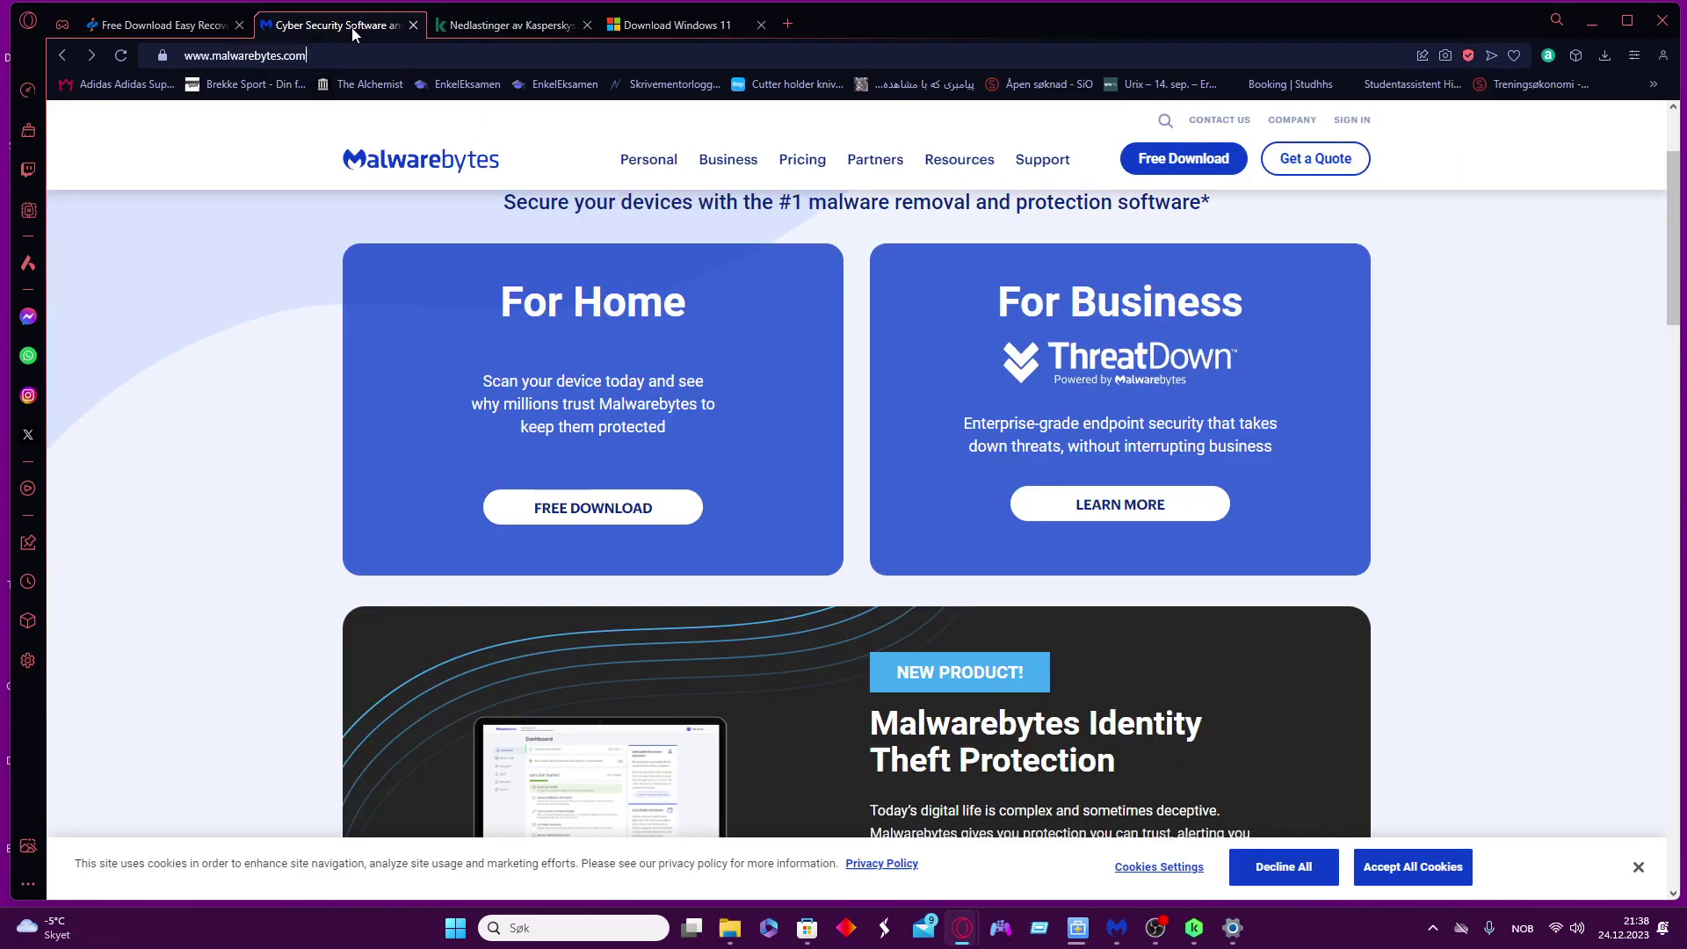
click(511, 25)
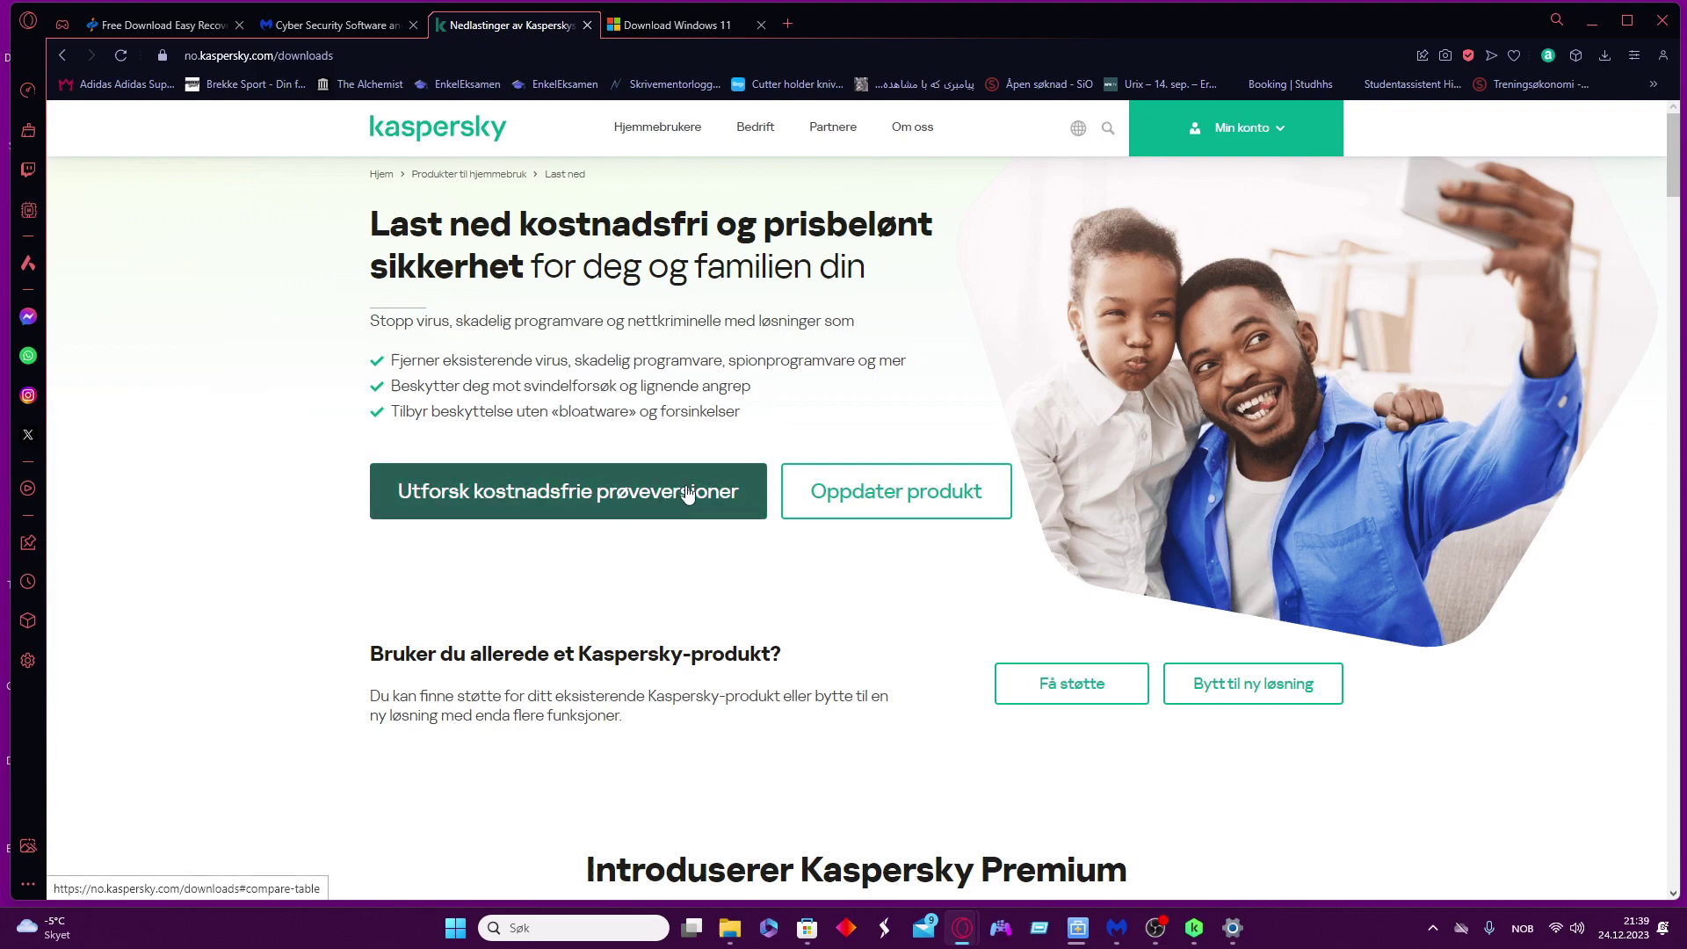
click(336, 29)
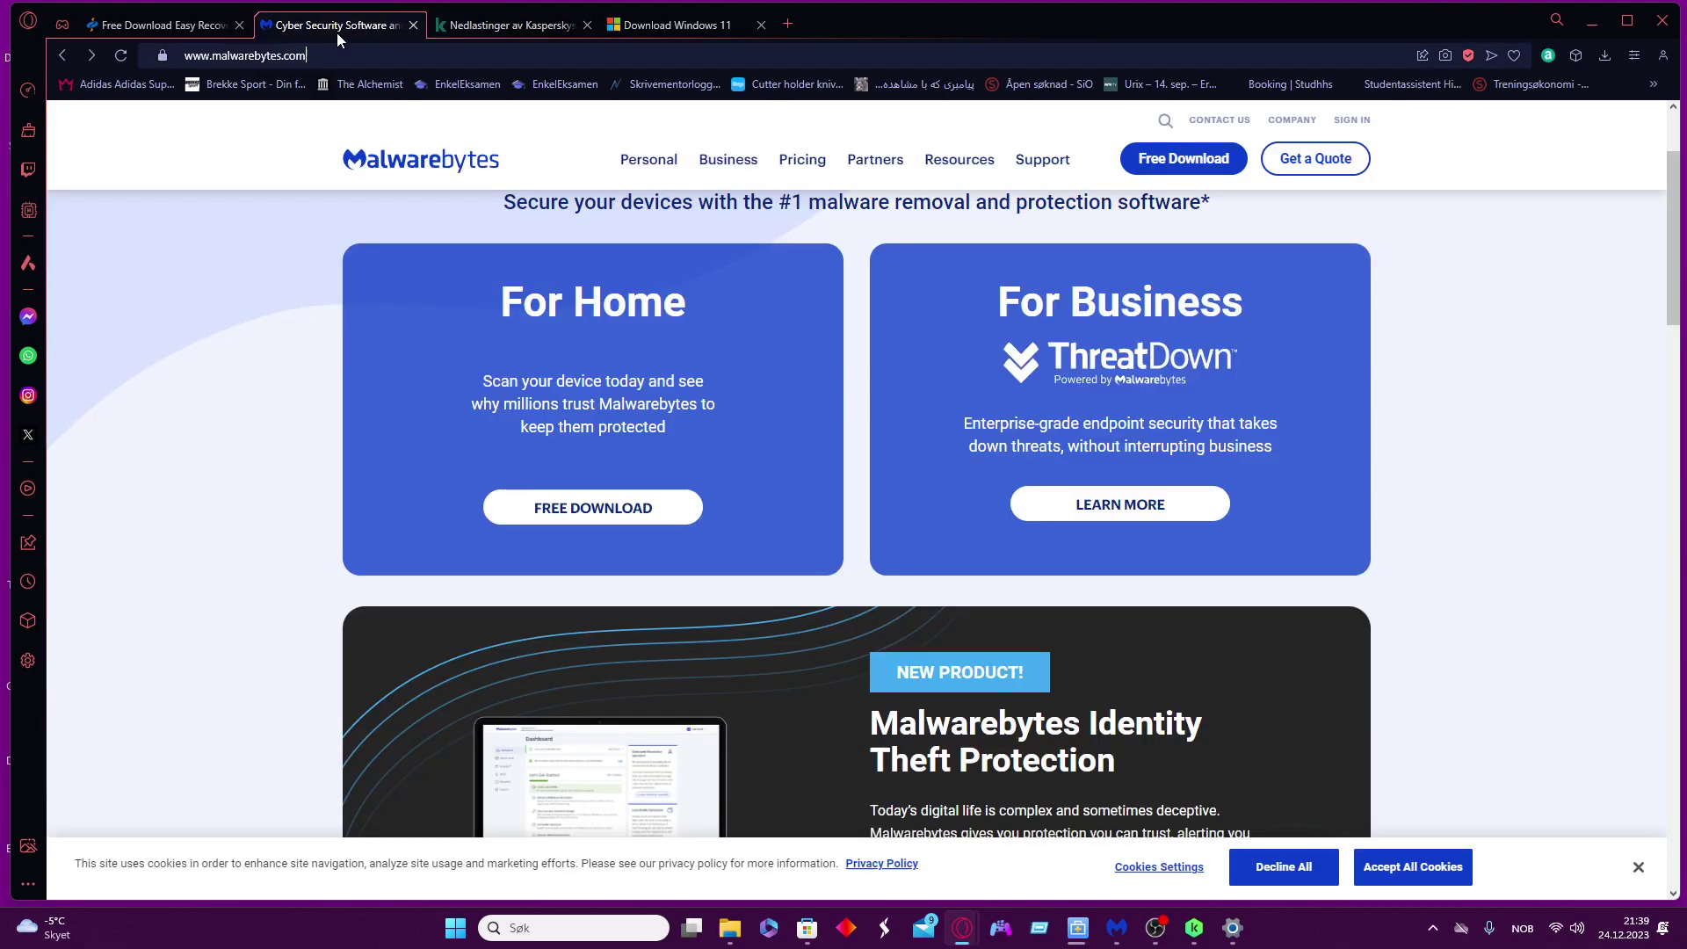
scroll(697, 454, up, 2)
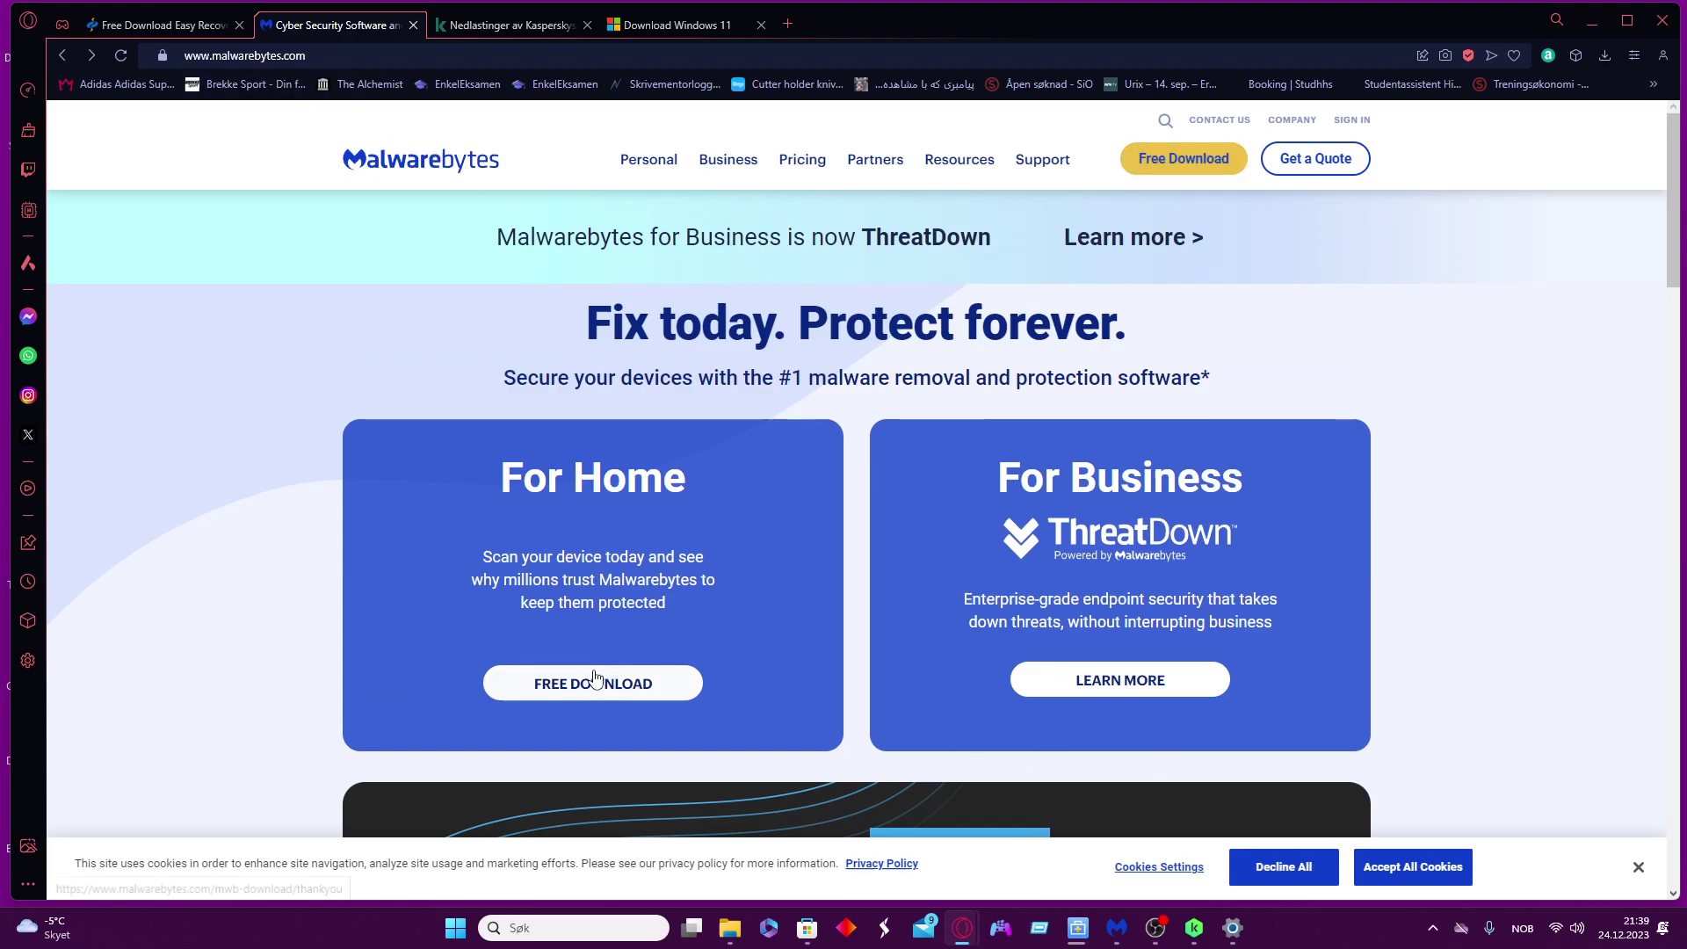
Check Malwarebytes Premium Trial and Kaspersky Premium from the taskbar, then minimize both.
click(1117, 928)
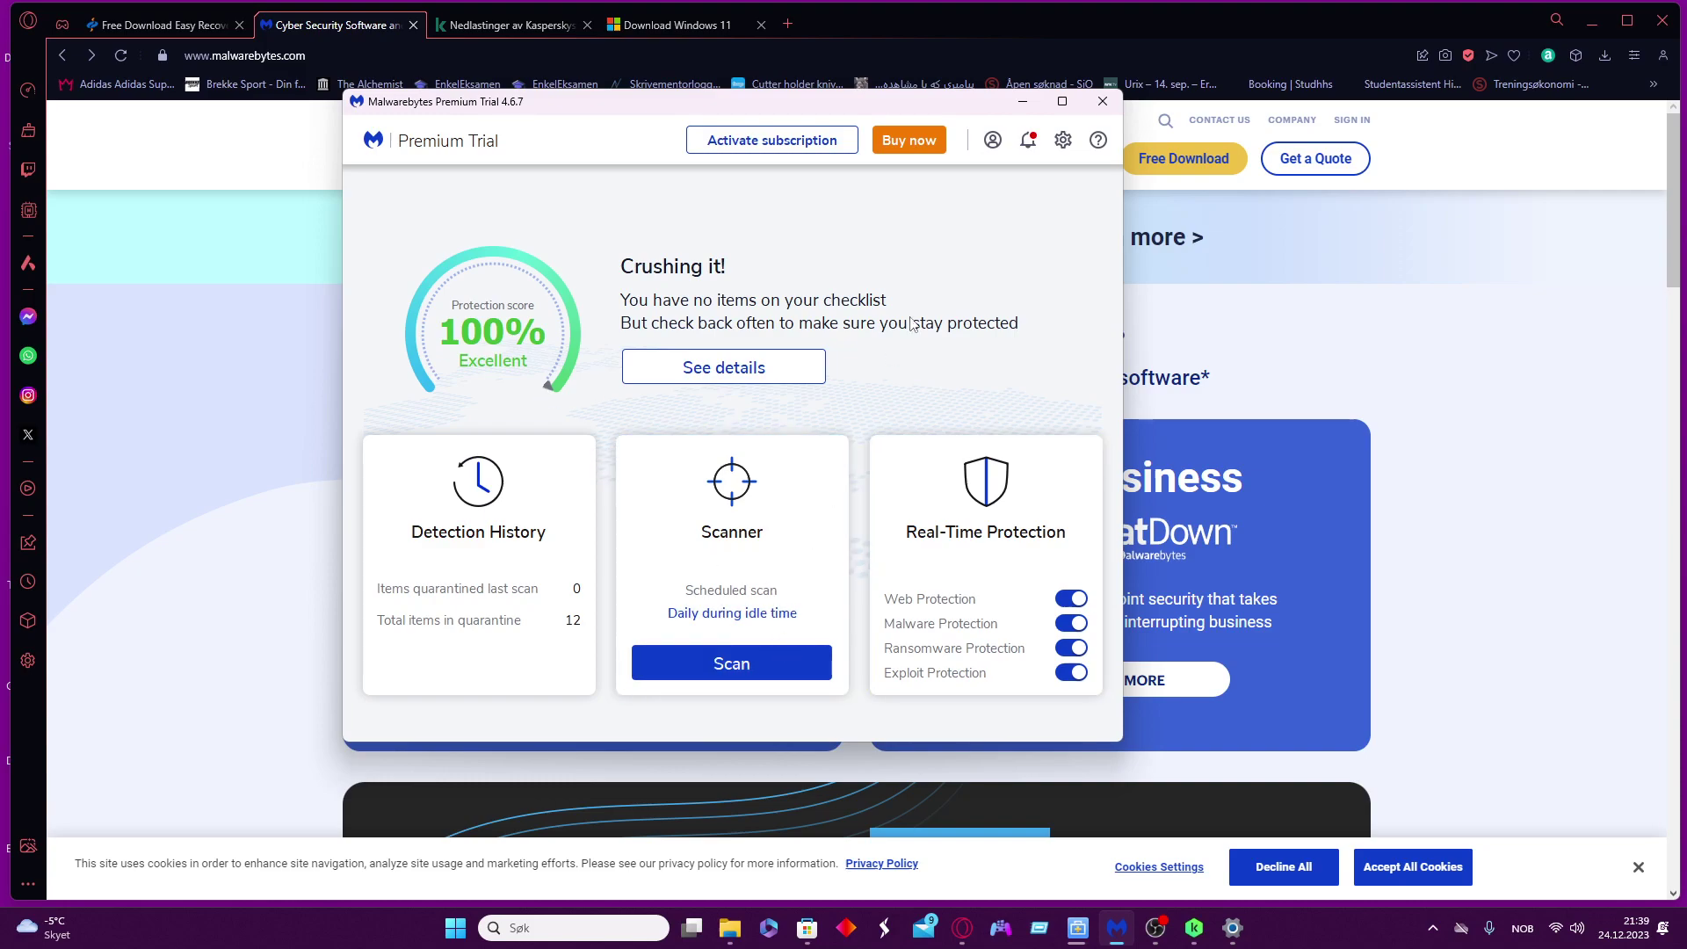
click(1194, 928)
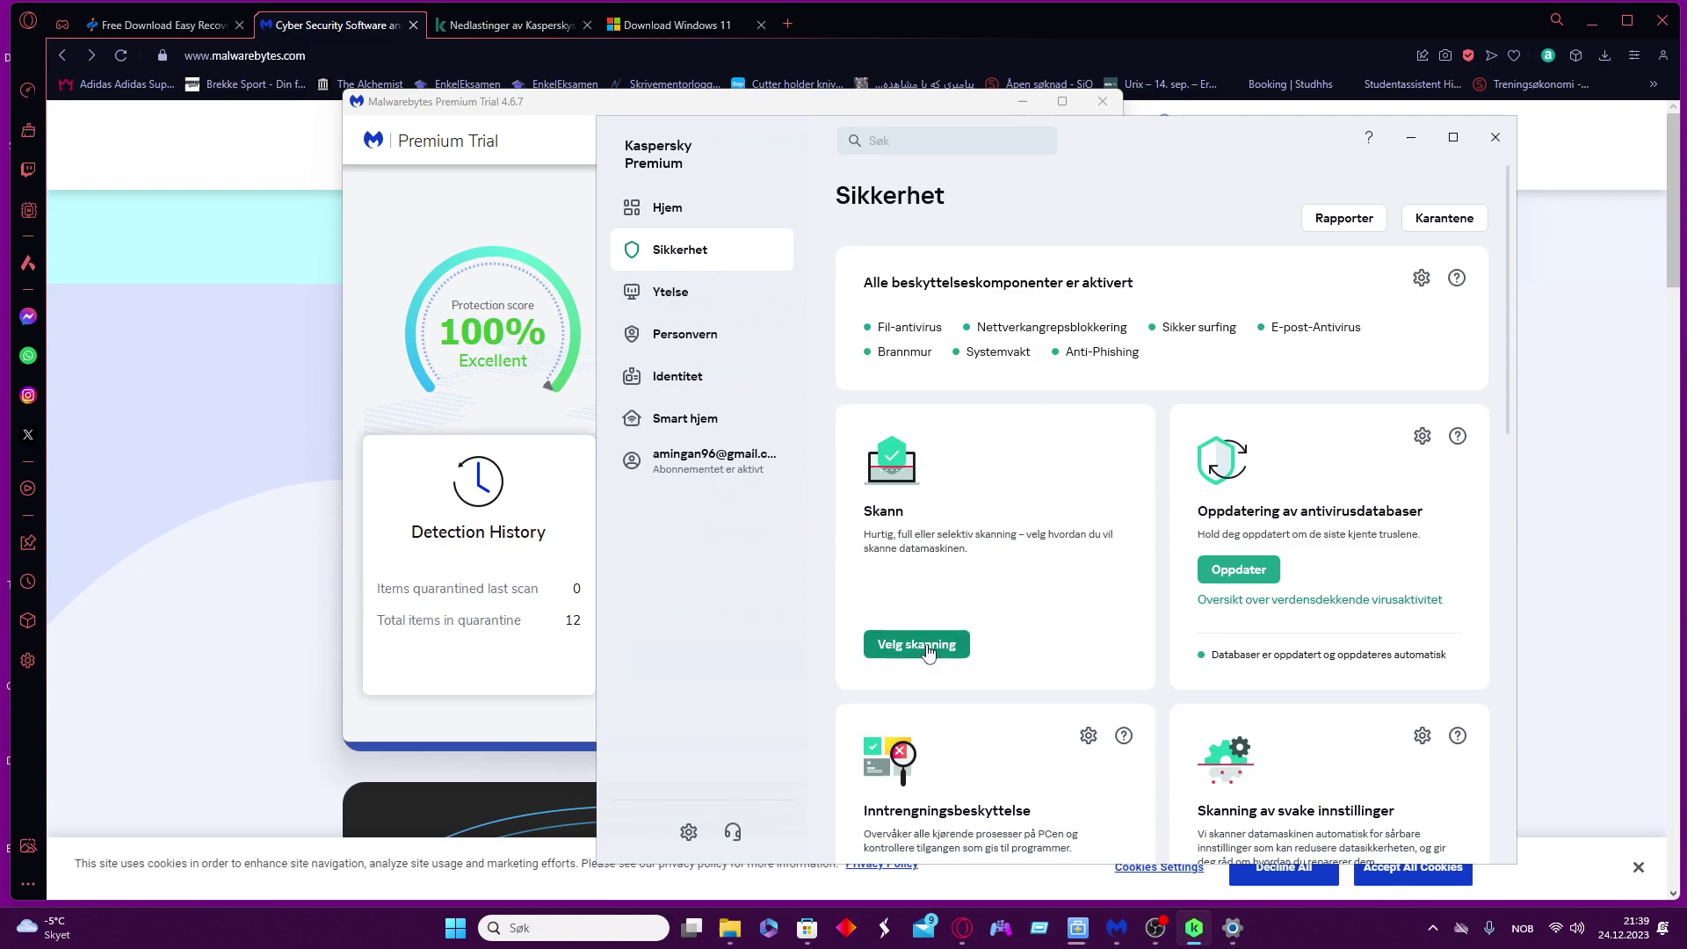
click(1410, 137)
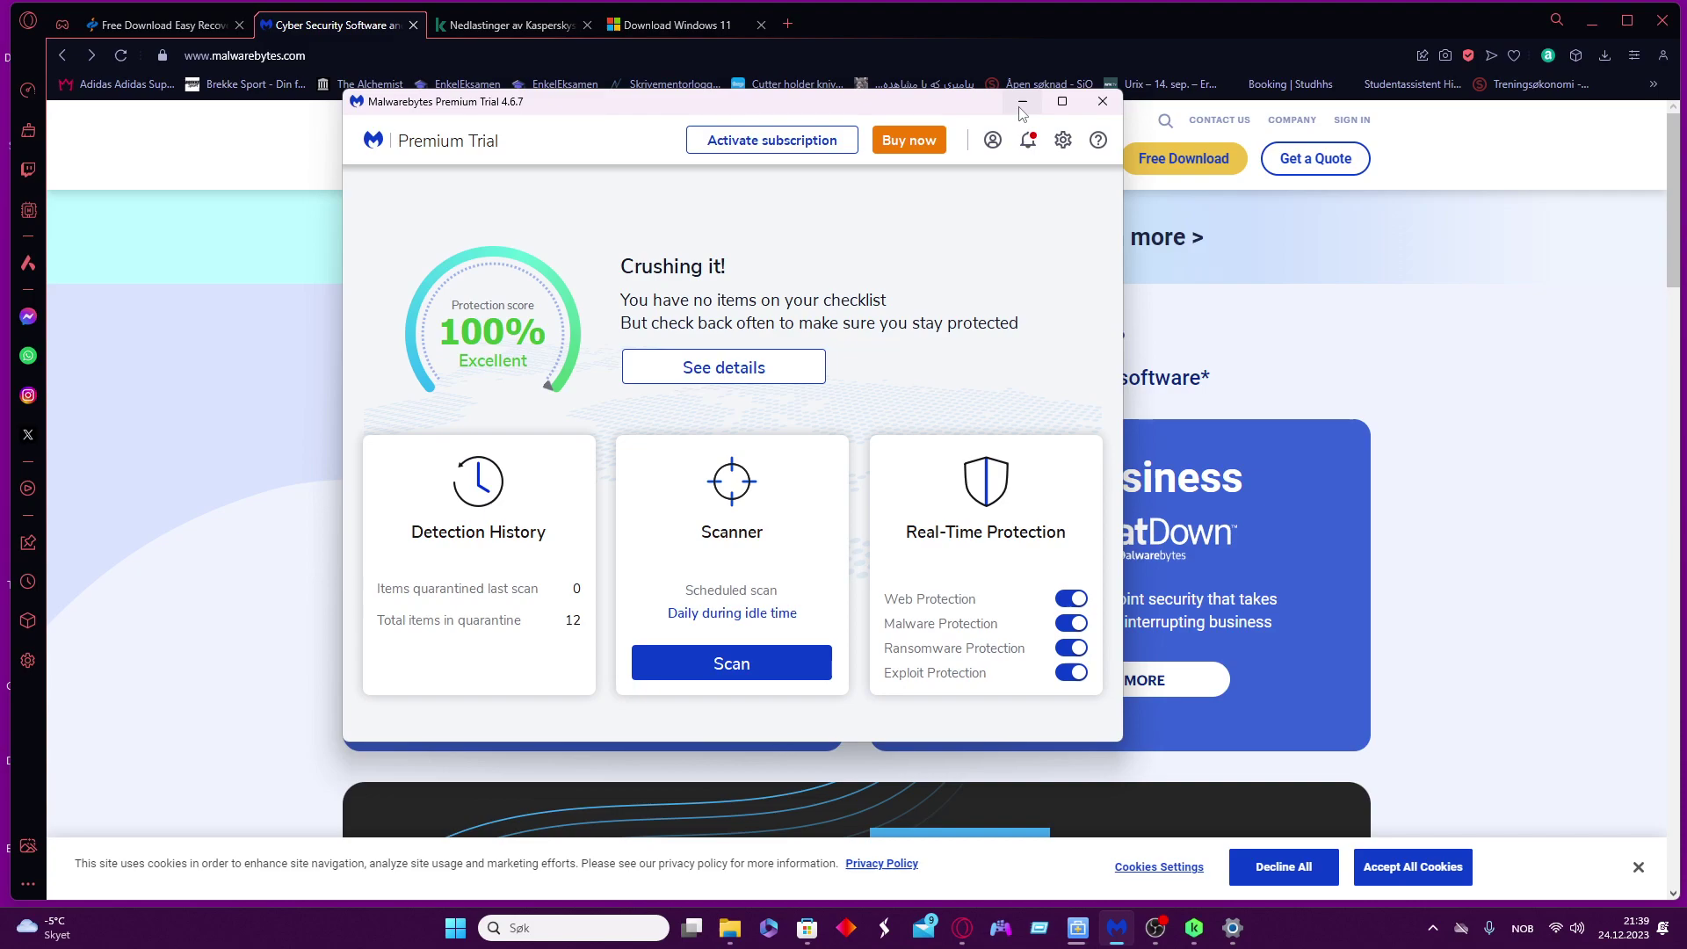
click(1021, 104)
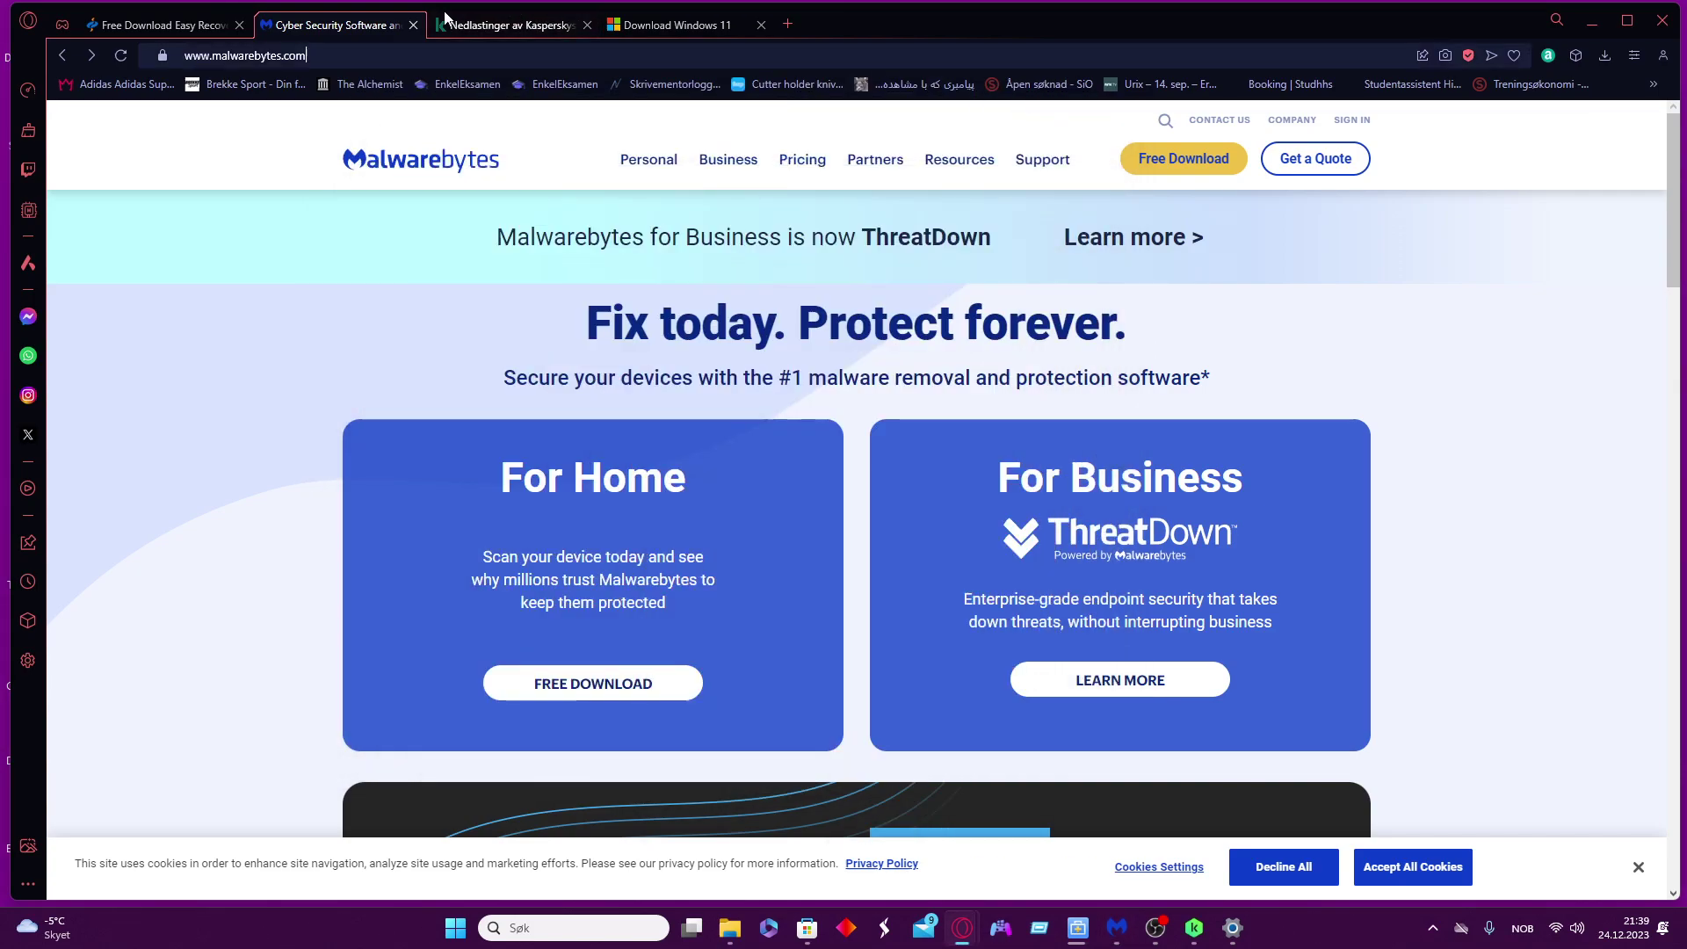
Highlight the 'Create Windows 11 Installation Media' heading on the Download Windows 11 page.
click(642, 26)
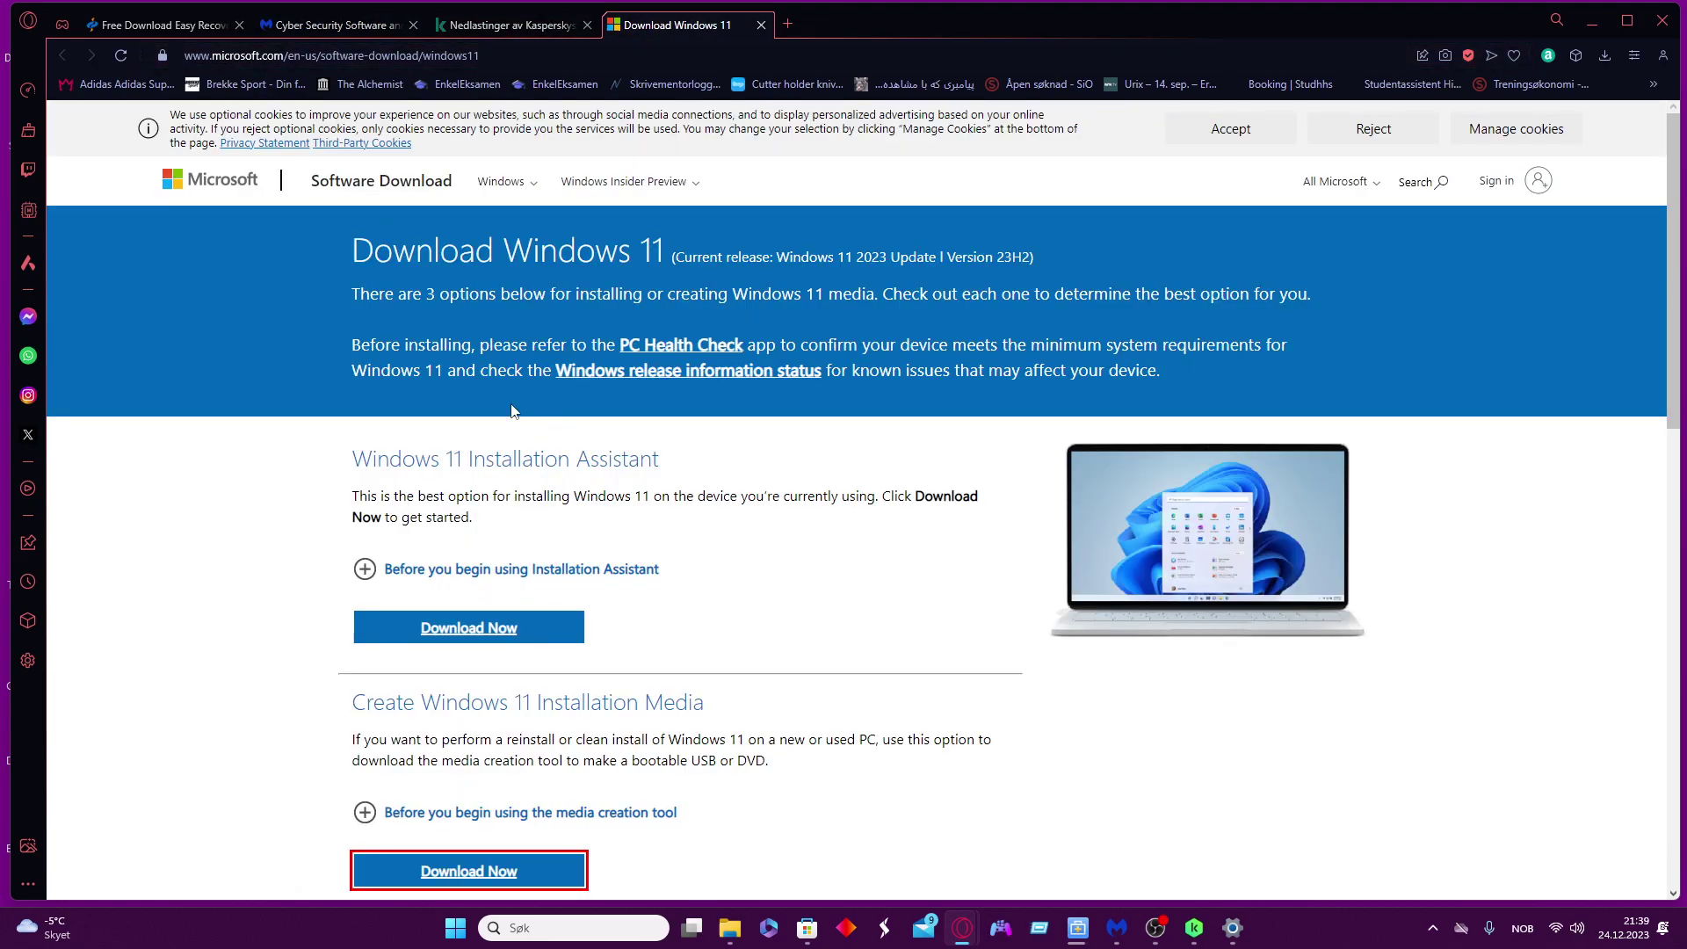
click(207, 55)
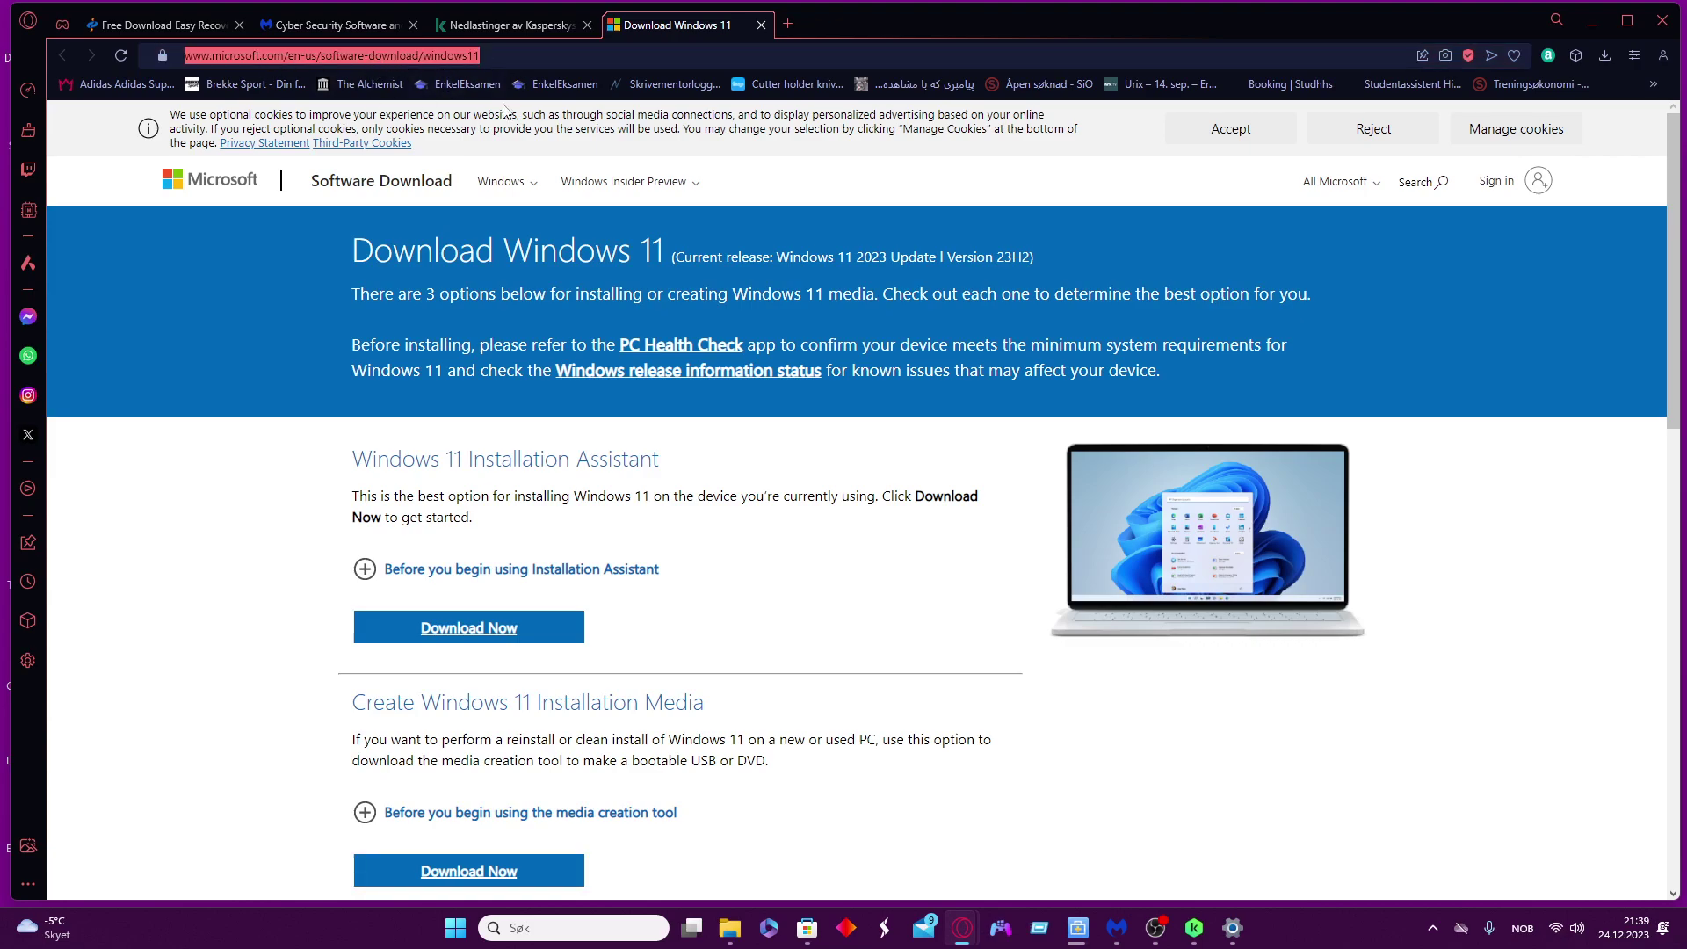
scroll(610, 524, down, 3)
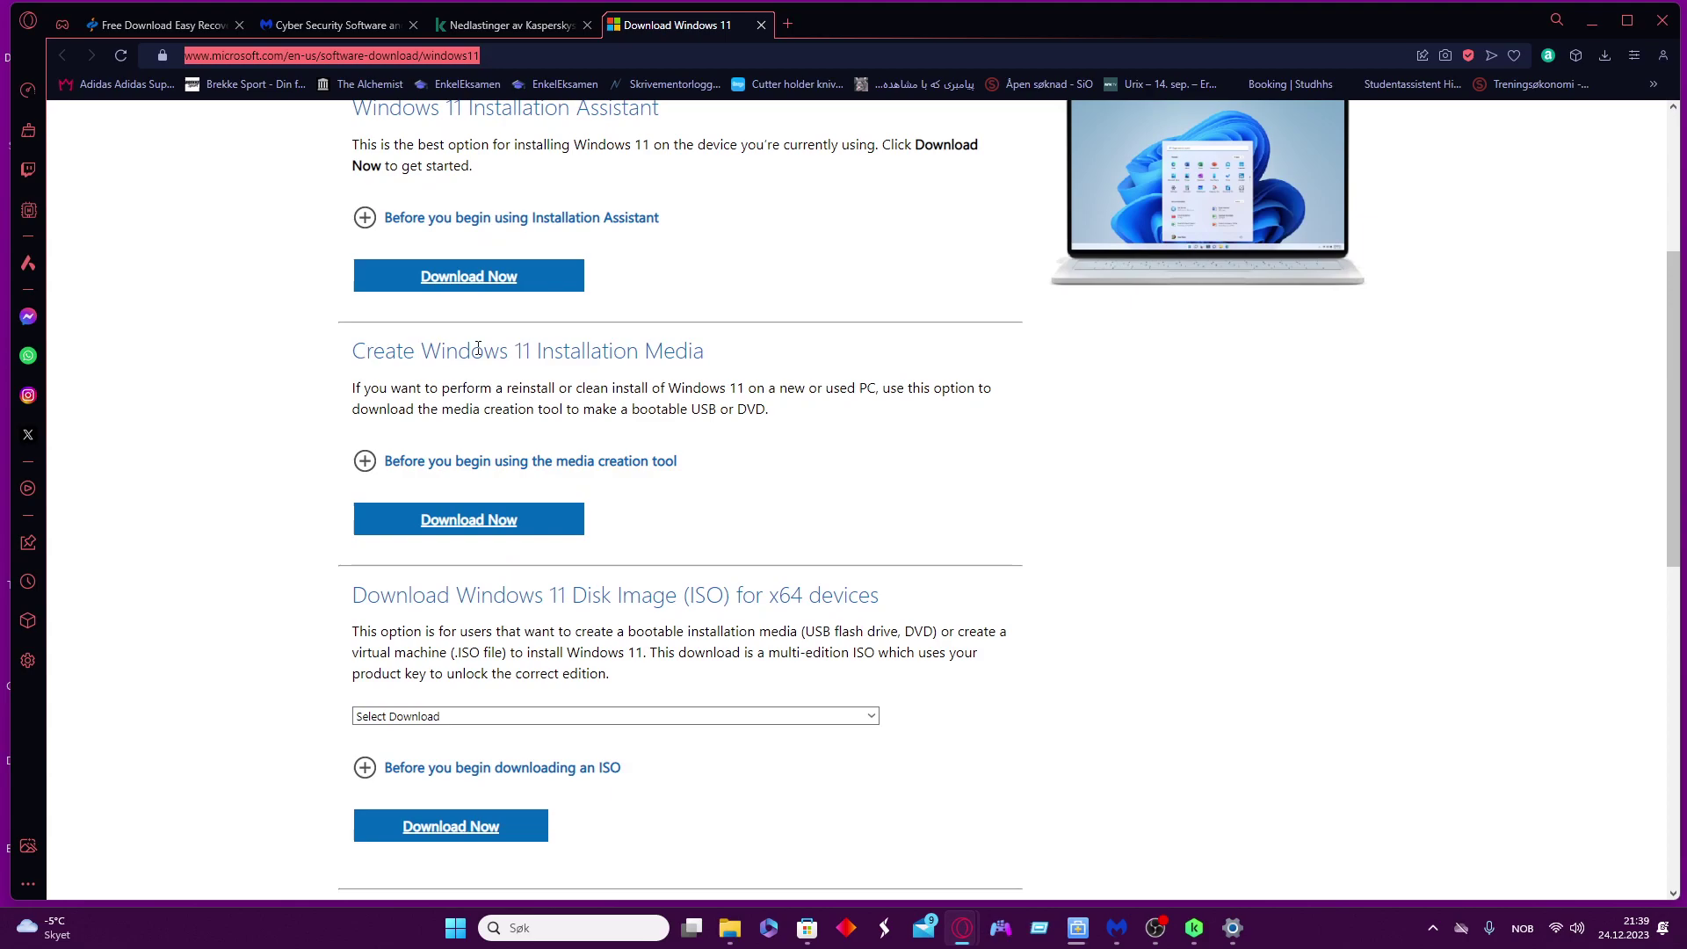
drag(705, 356, 535, 356)
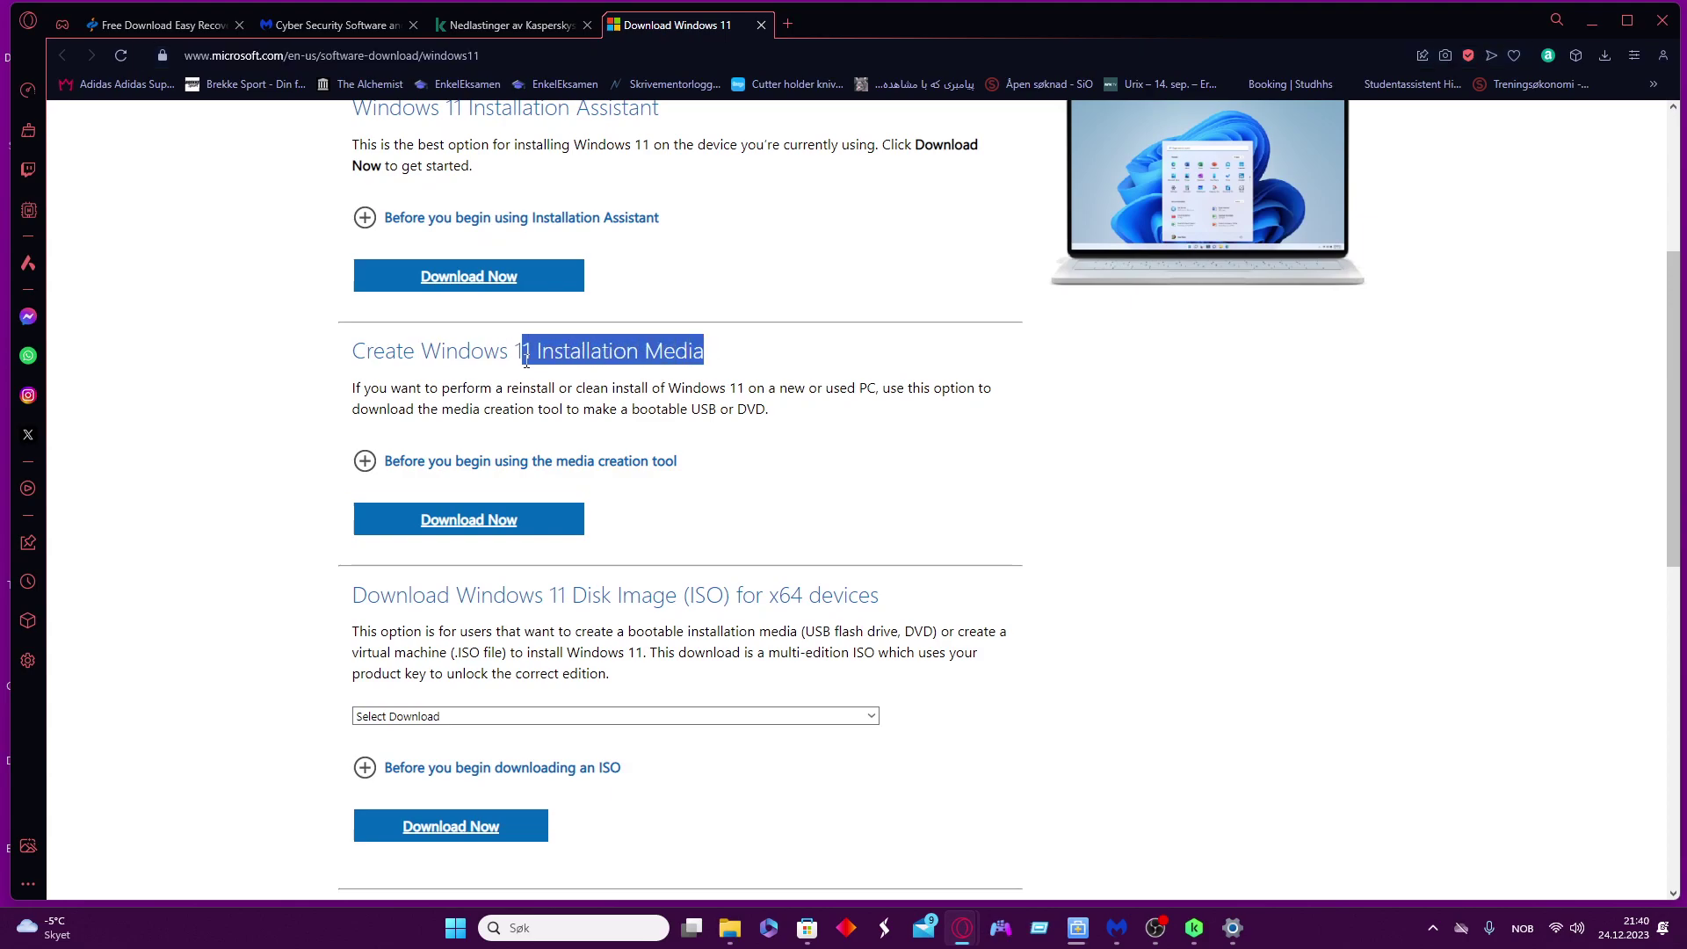
drag(421, 352, 708, 350)
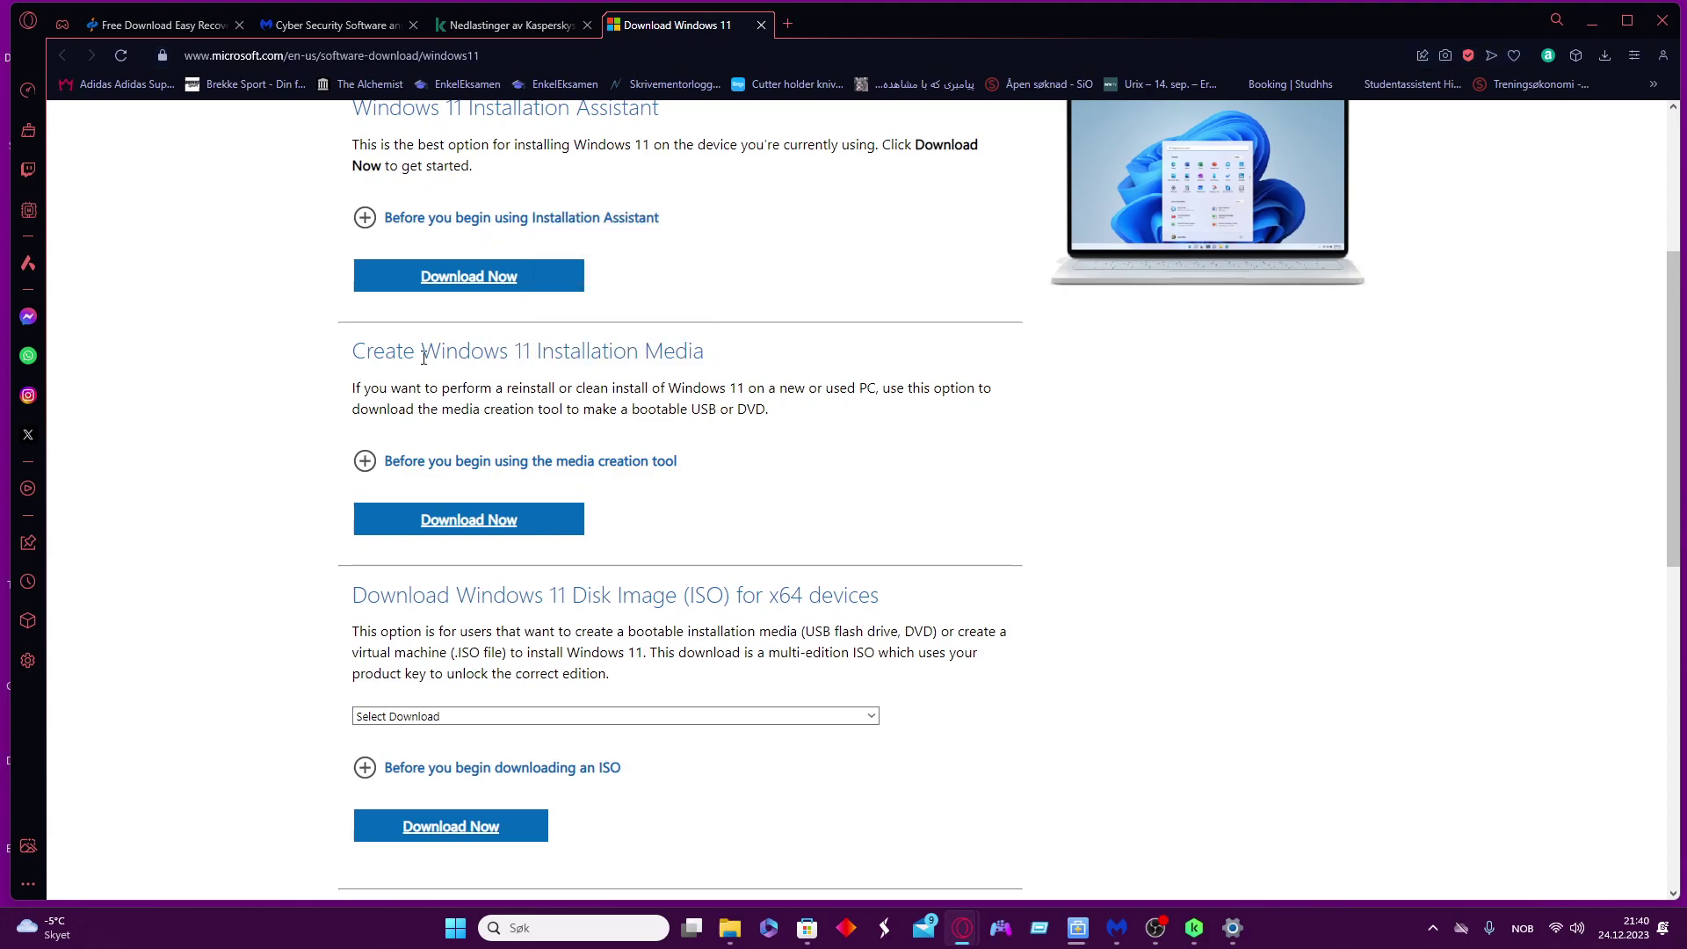
click(713, 352)
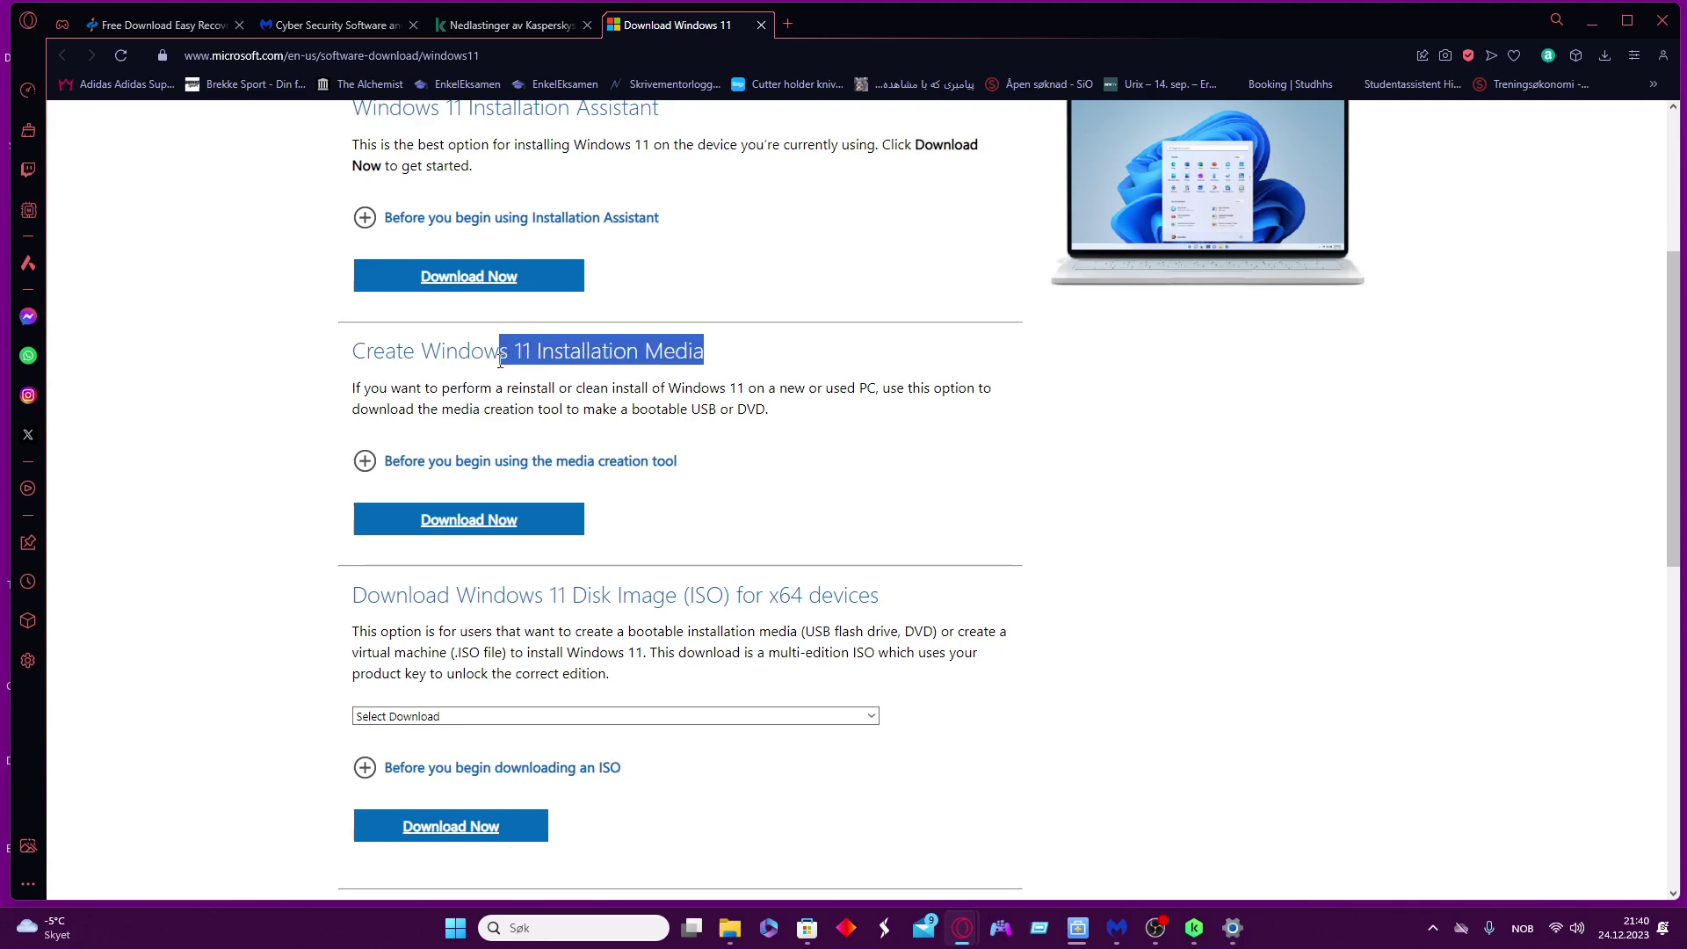
drag(708, 357, 422, 354)
click(708, 352)
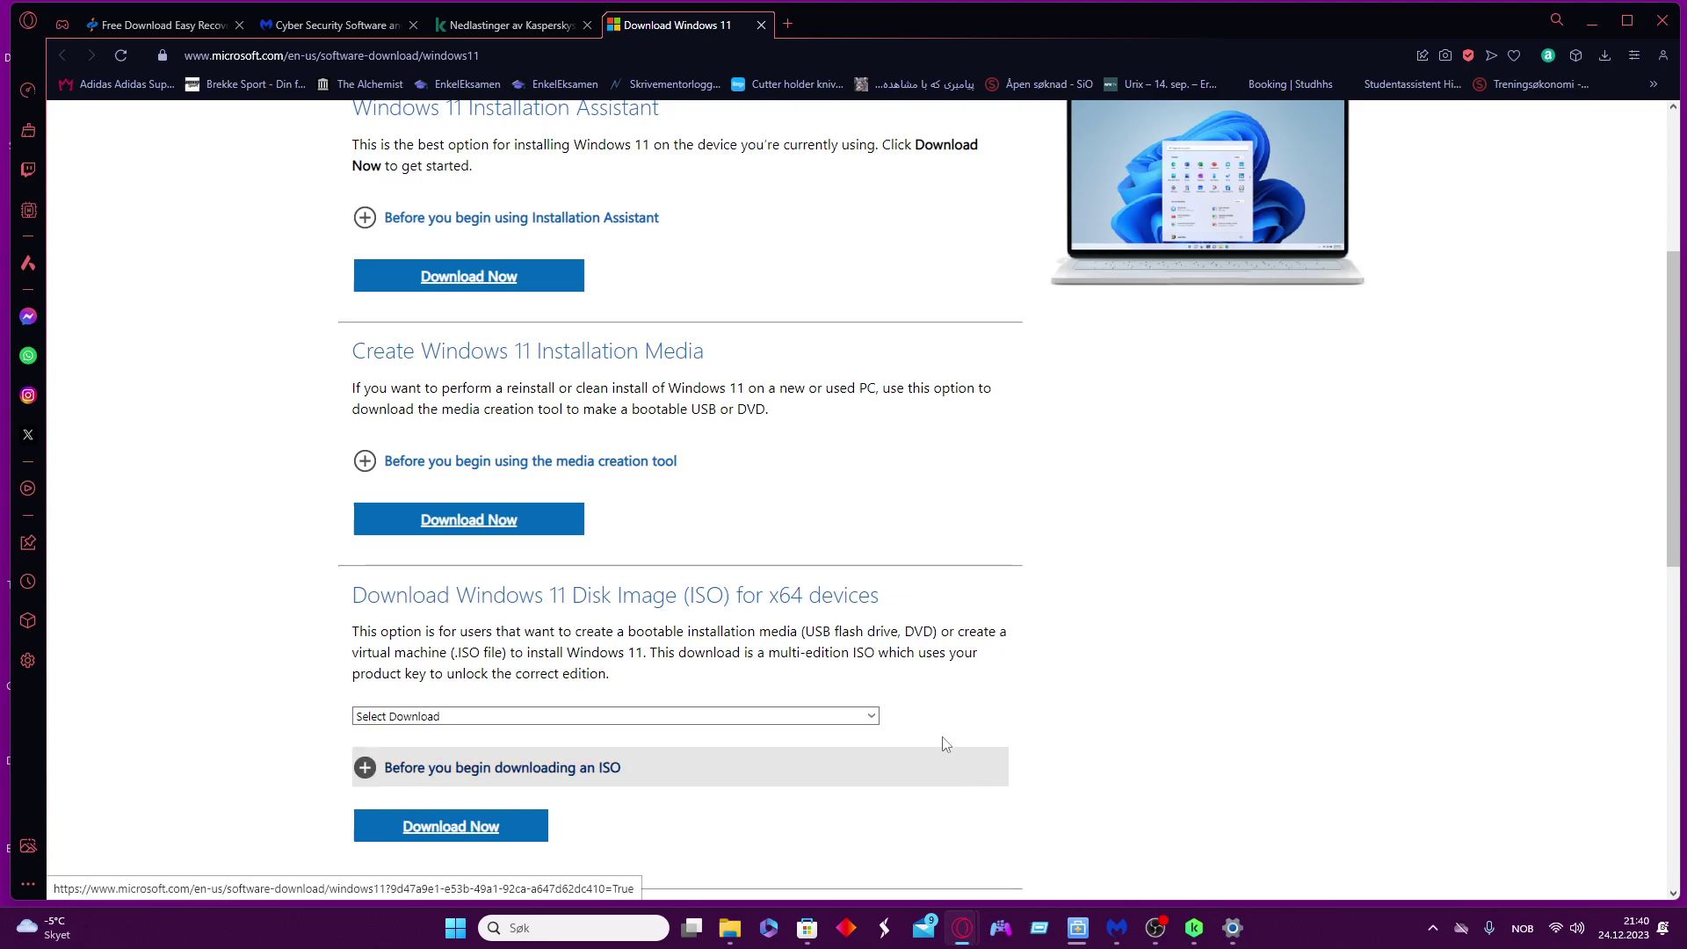
View the Nedlastinger folder in File Explorer, then minimize File Explorer.
key(super)
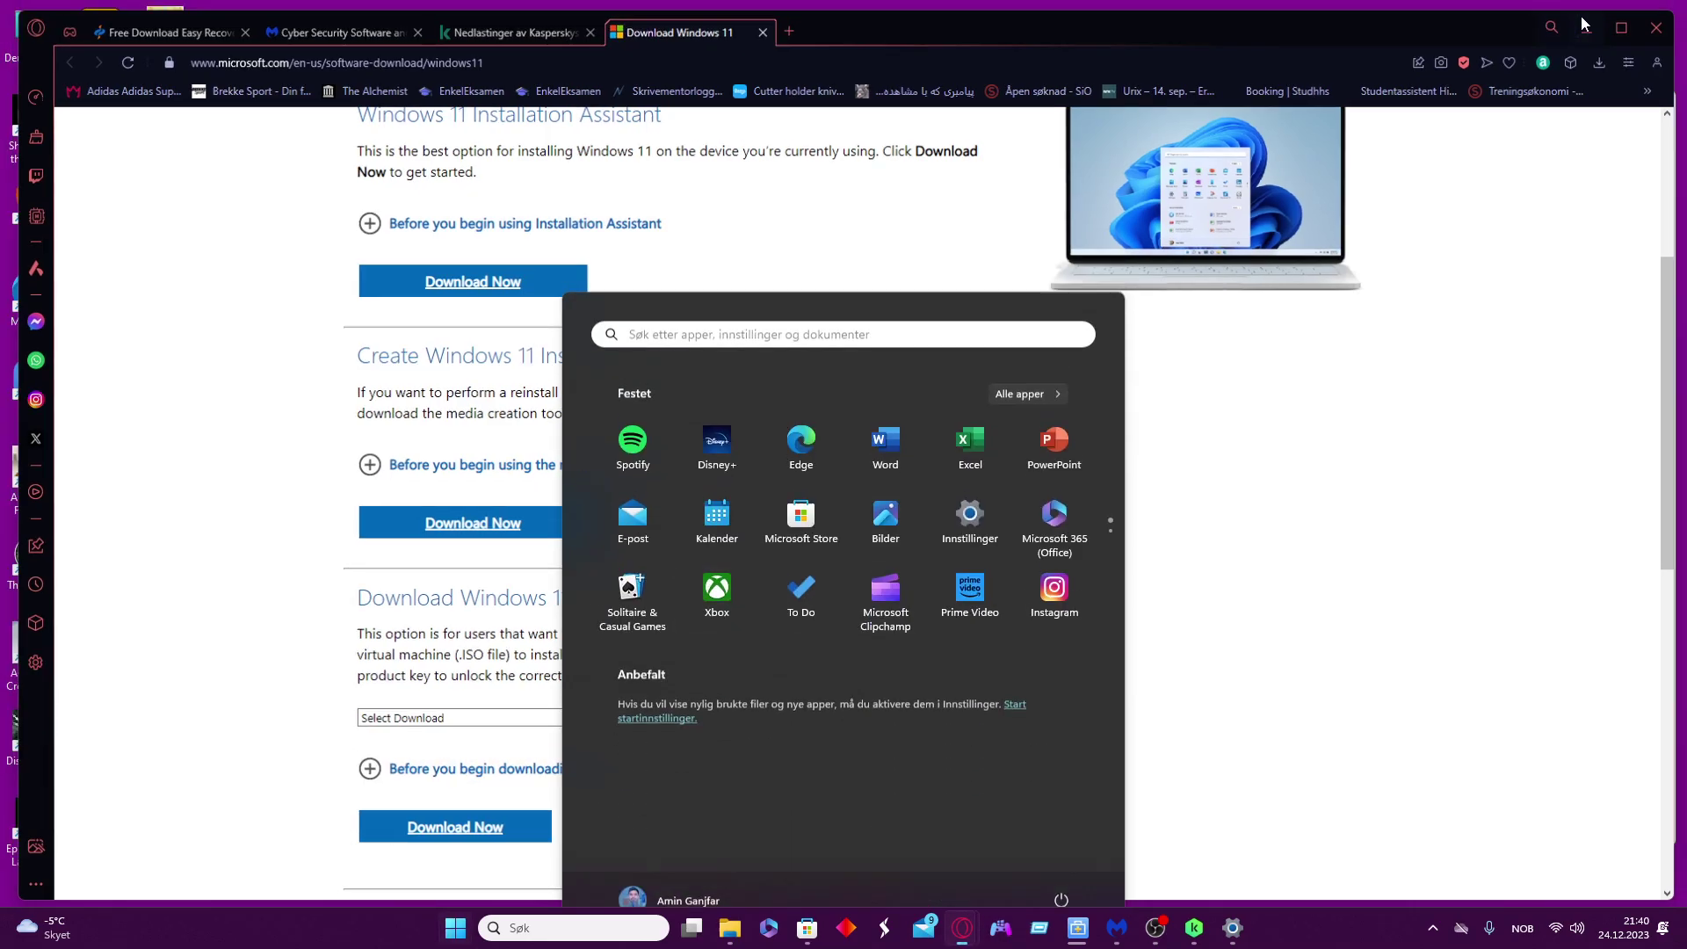
click(1582, 25)
double_click(48, 49)
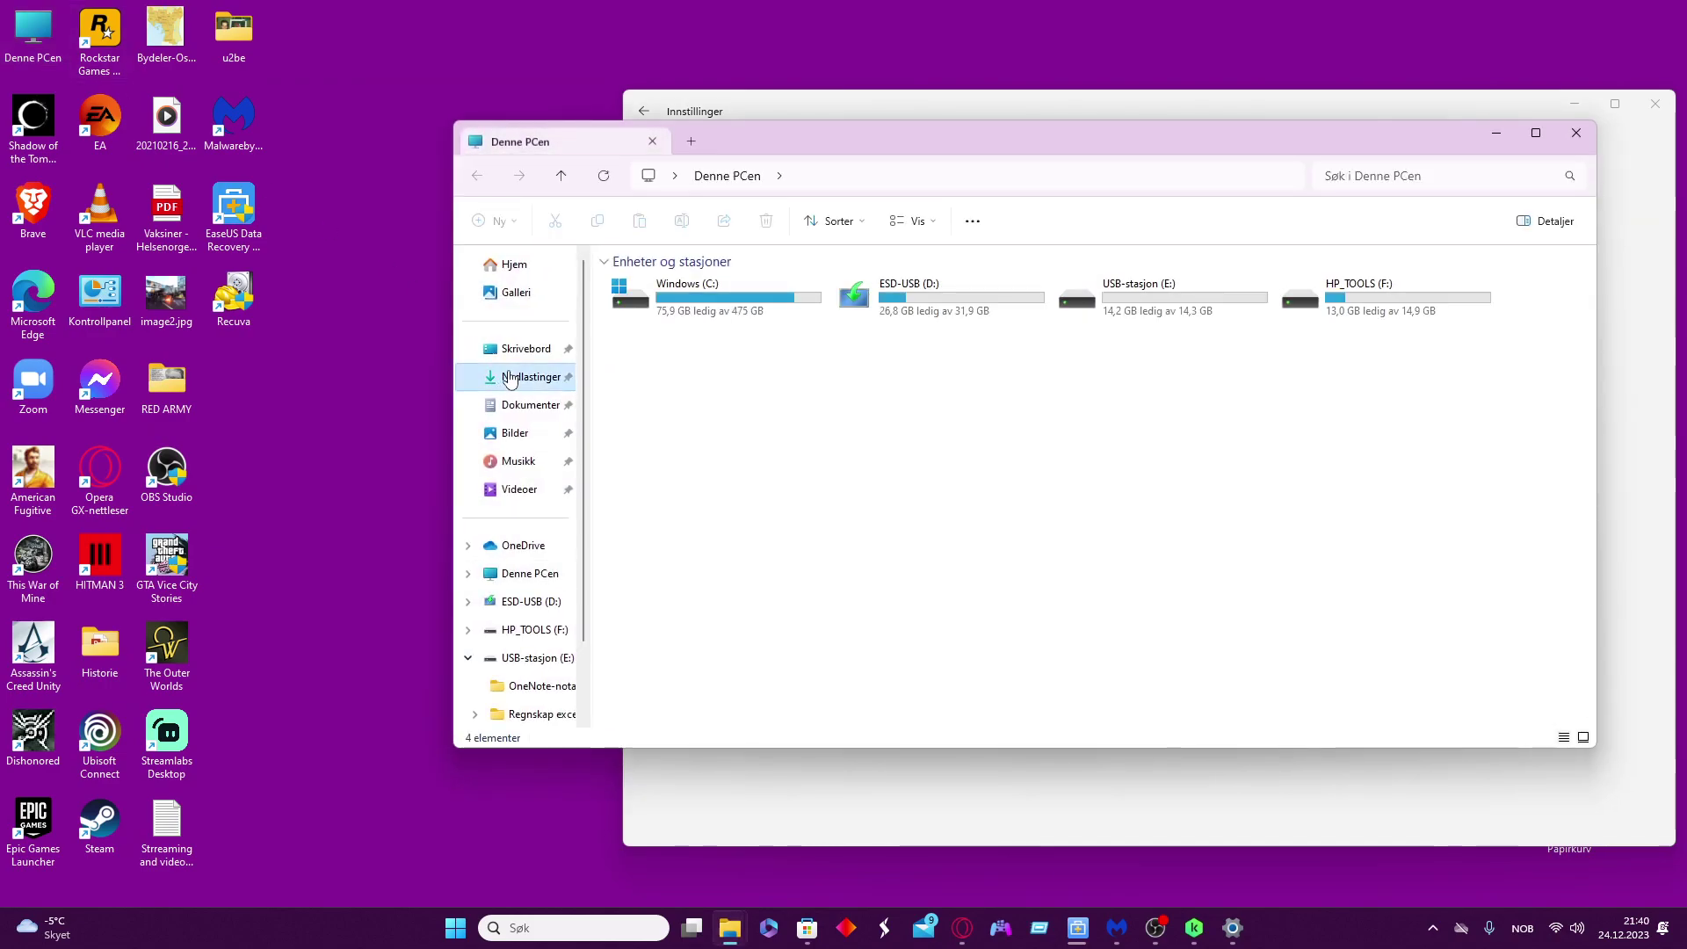
click(510, 379)
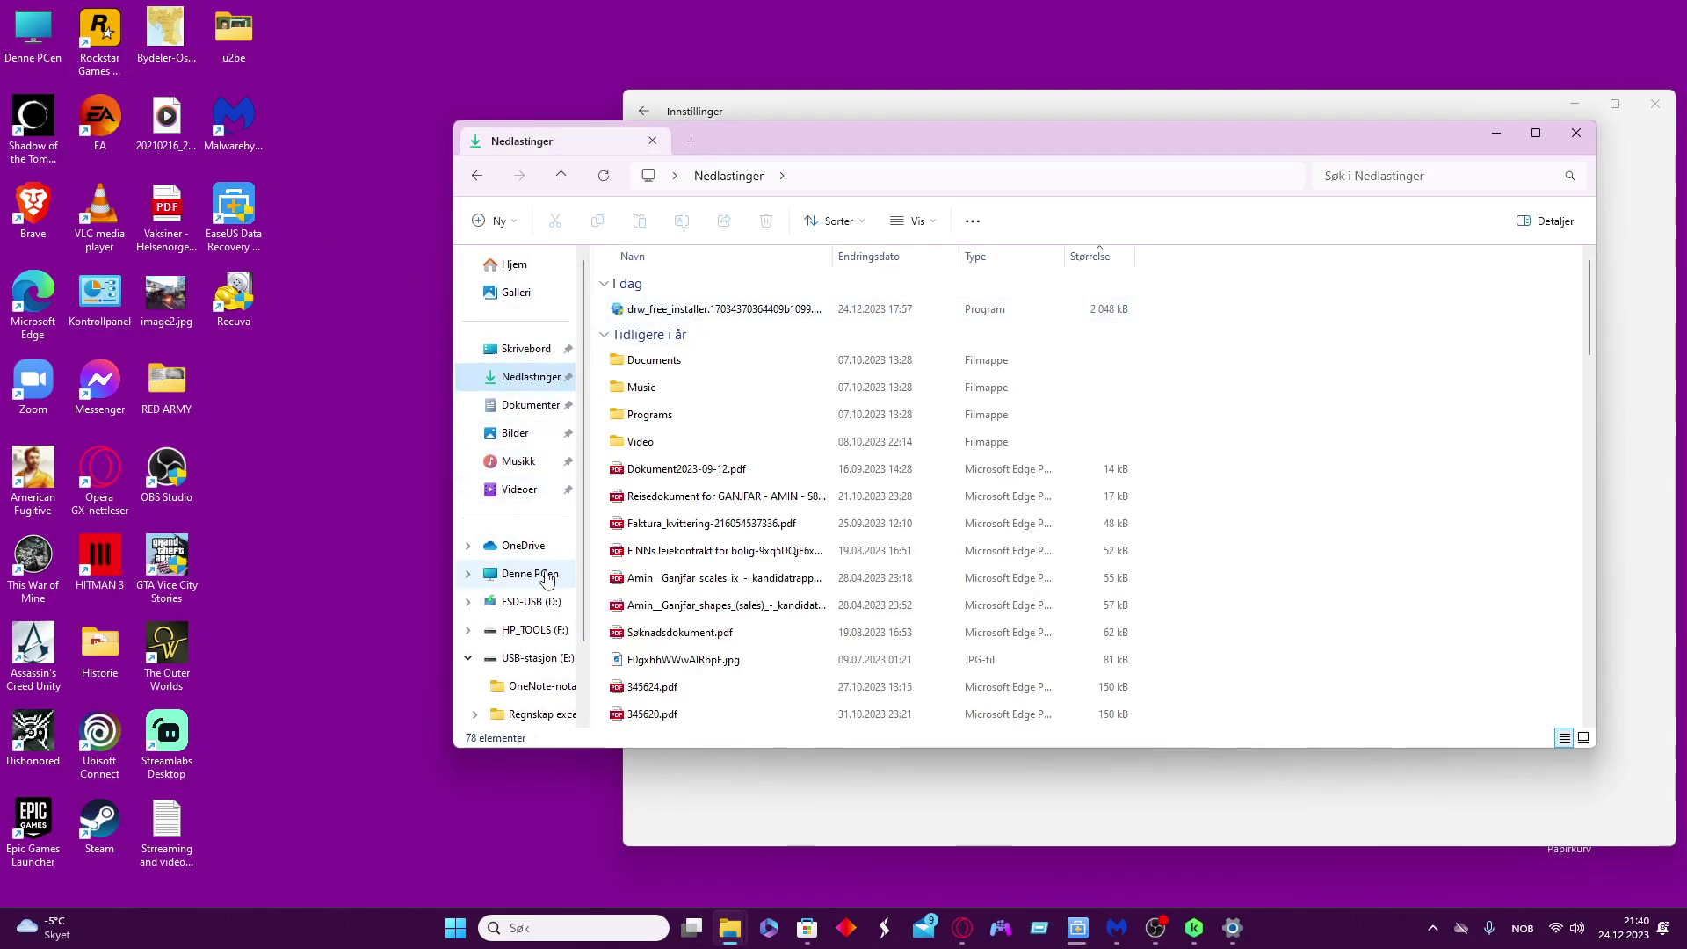
click(1495, 132)
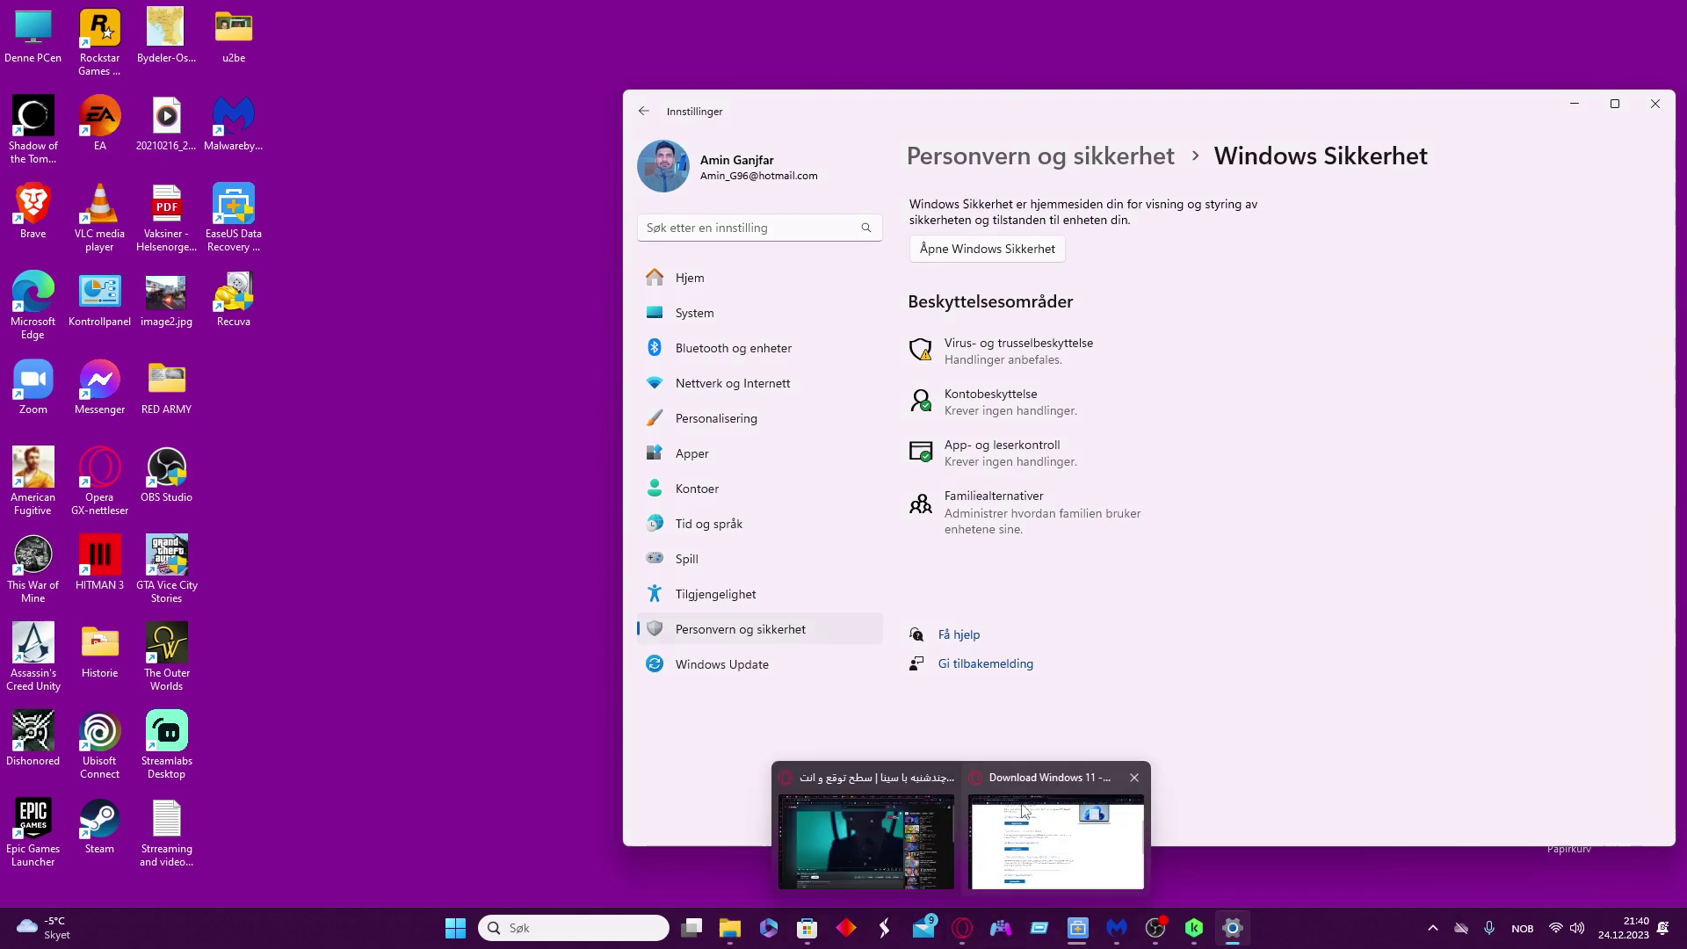
Request the Media Creation Tool, dismiss the save prompt, and open ESD-USB (D:).
click(1022, 811)
click(533, 526)
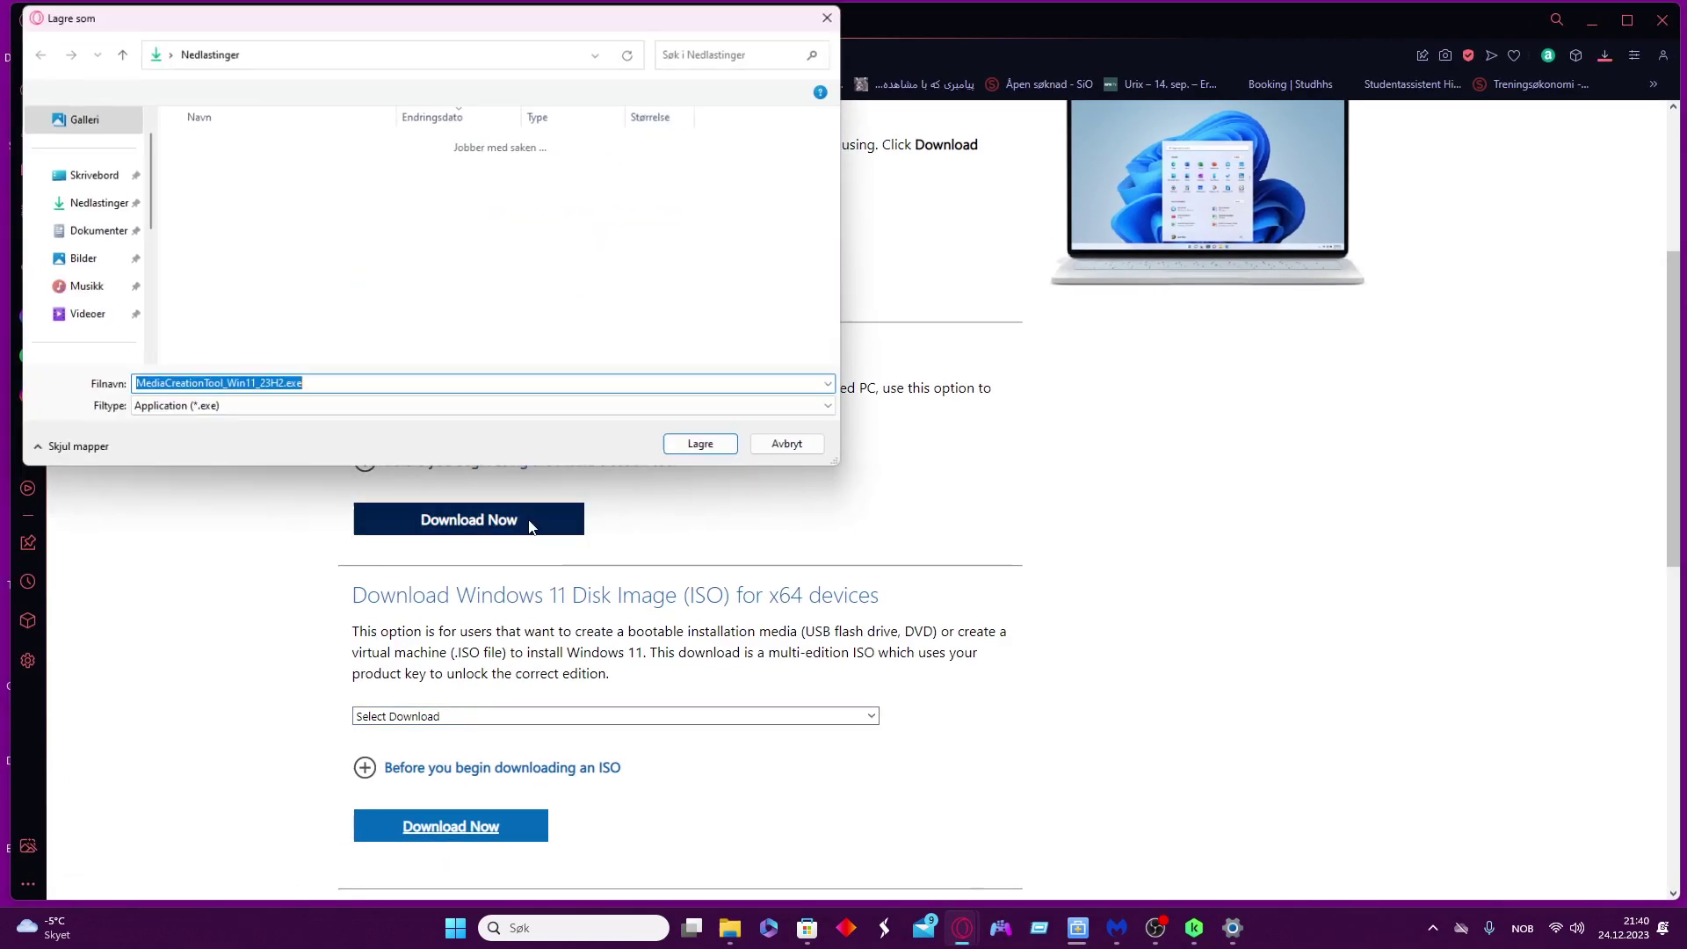
click(182, 386)
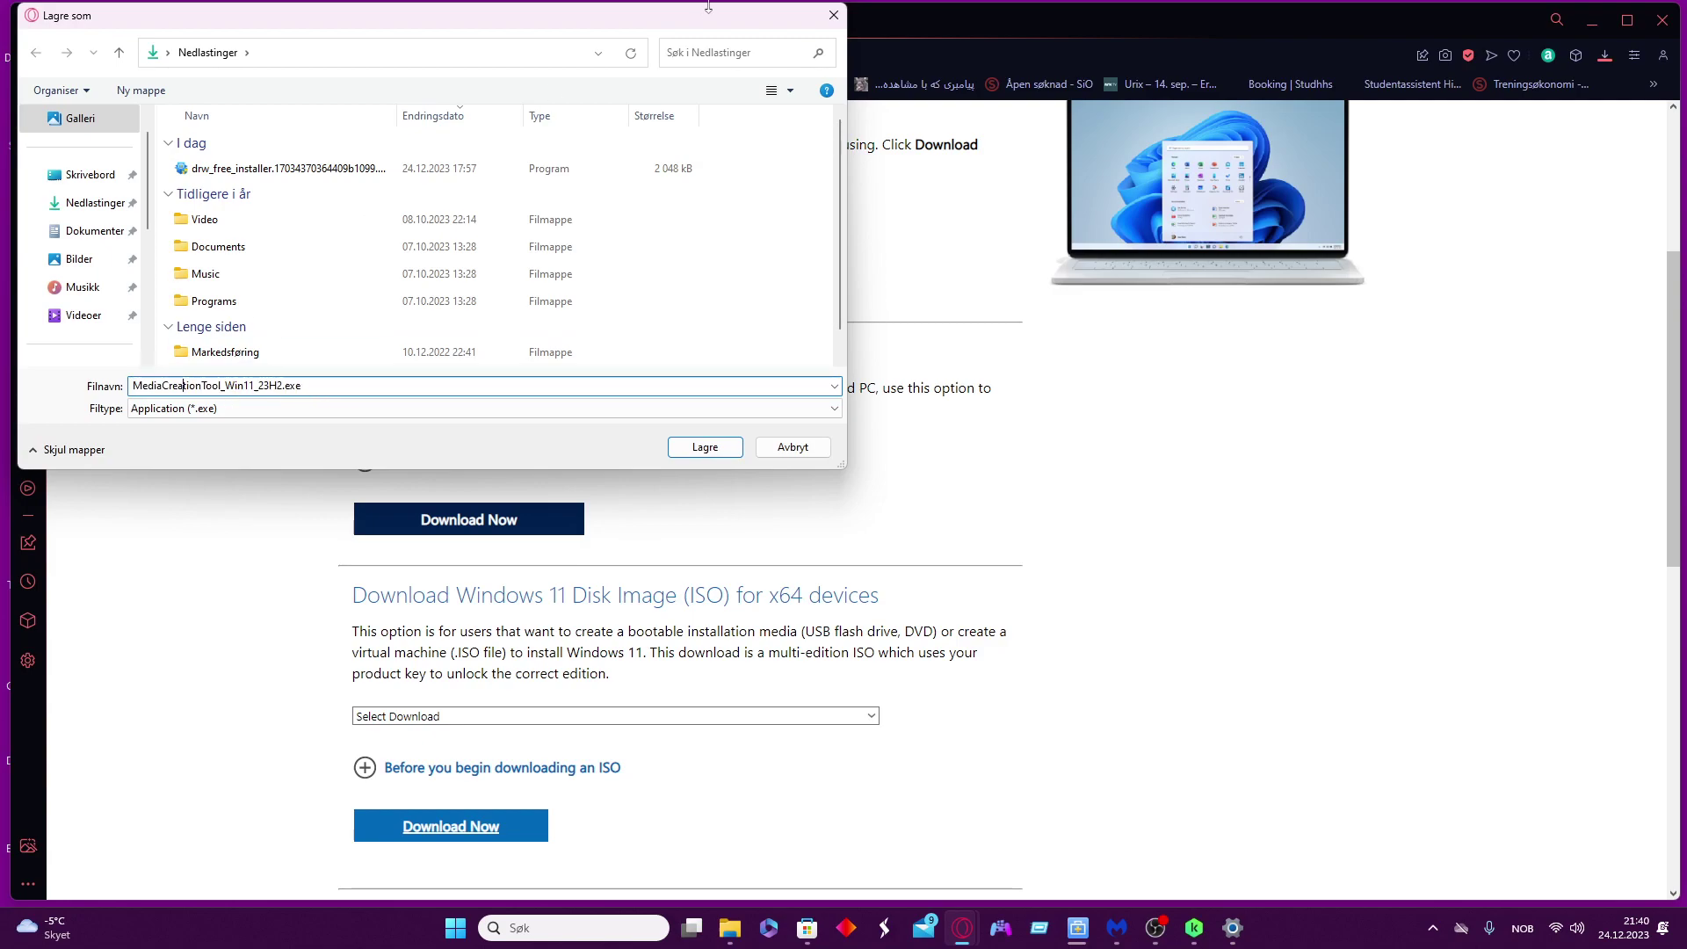
click(833, 14)
mouse_move(730, 929)
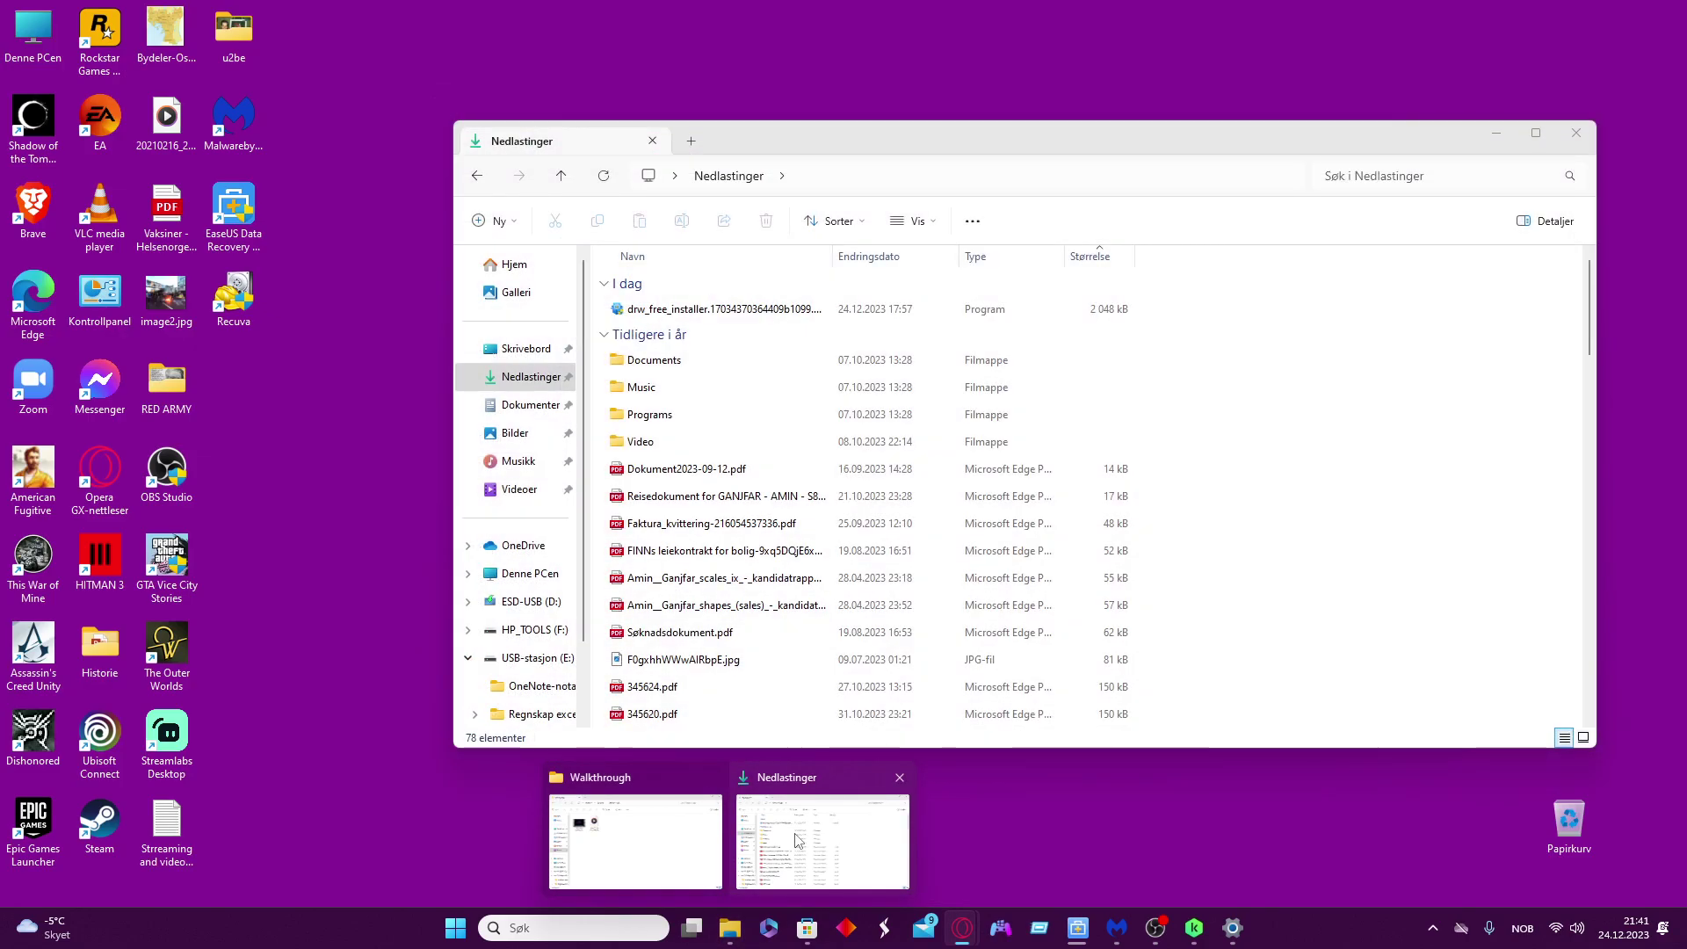
click(796, 840)
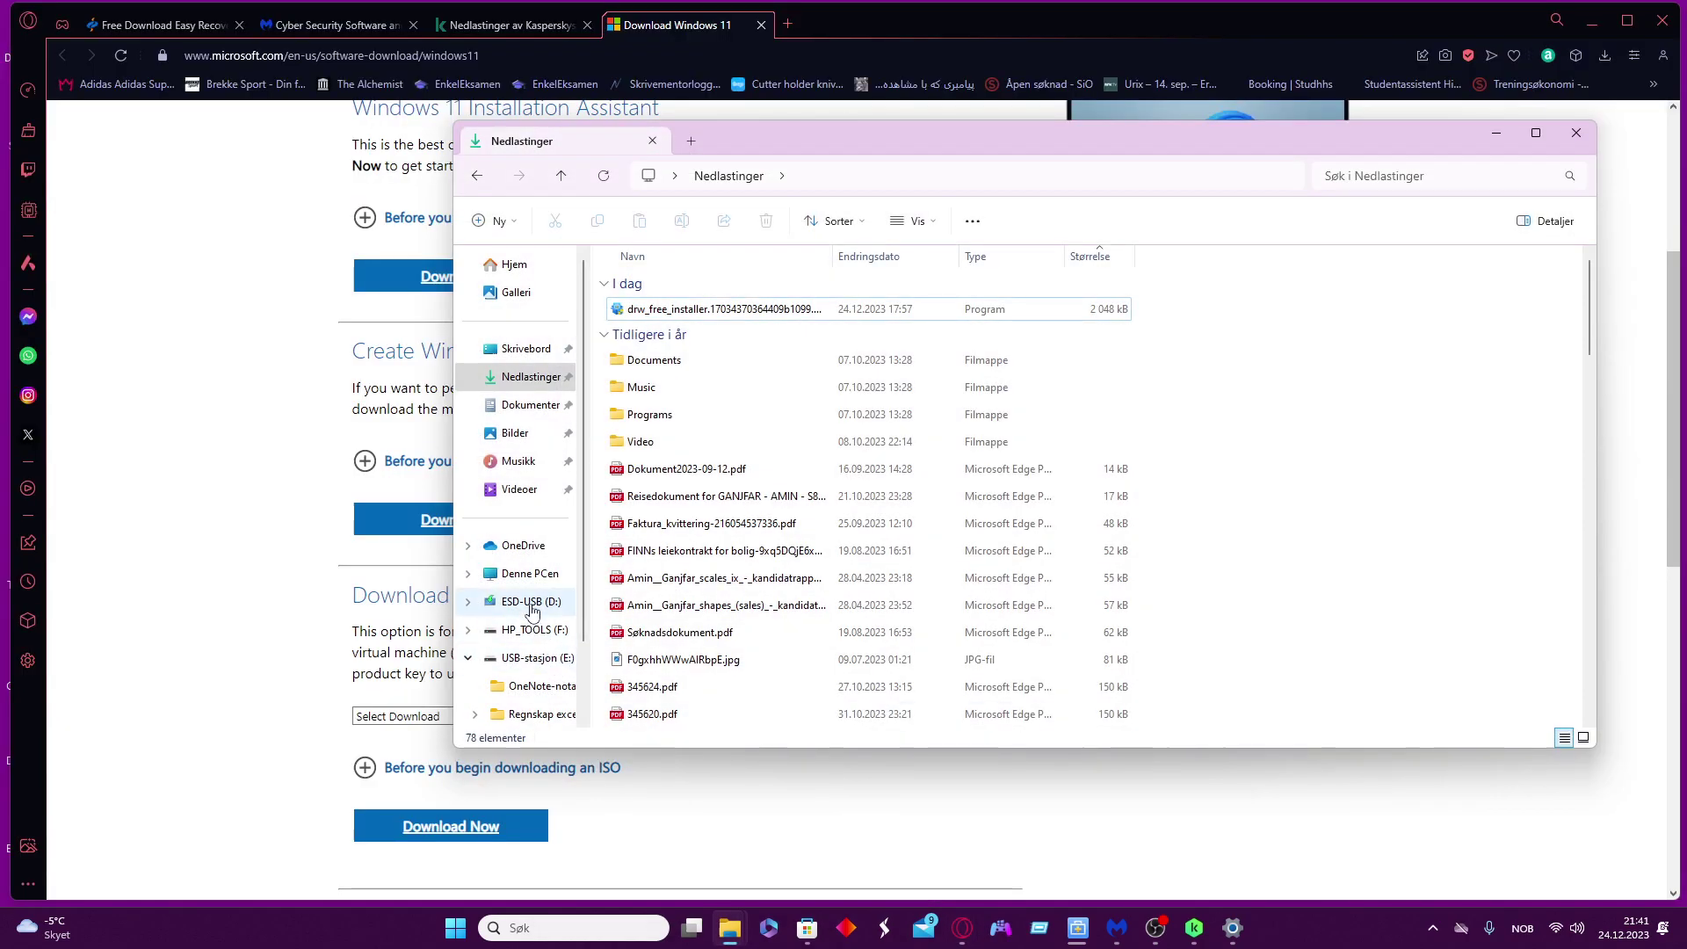
click(532, 603)
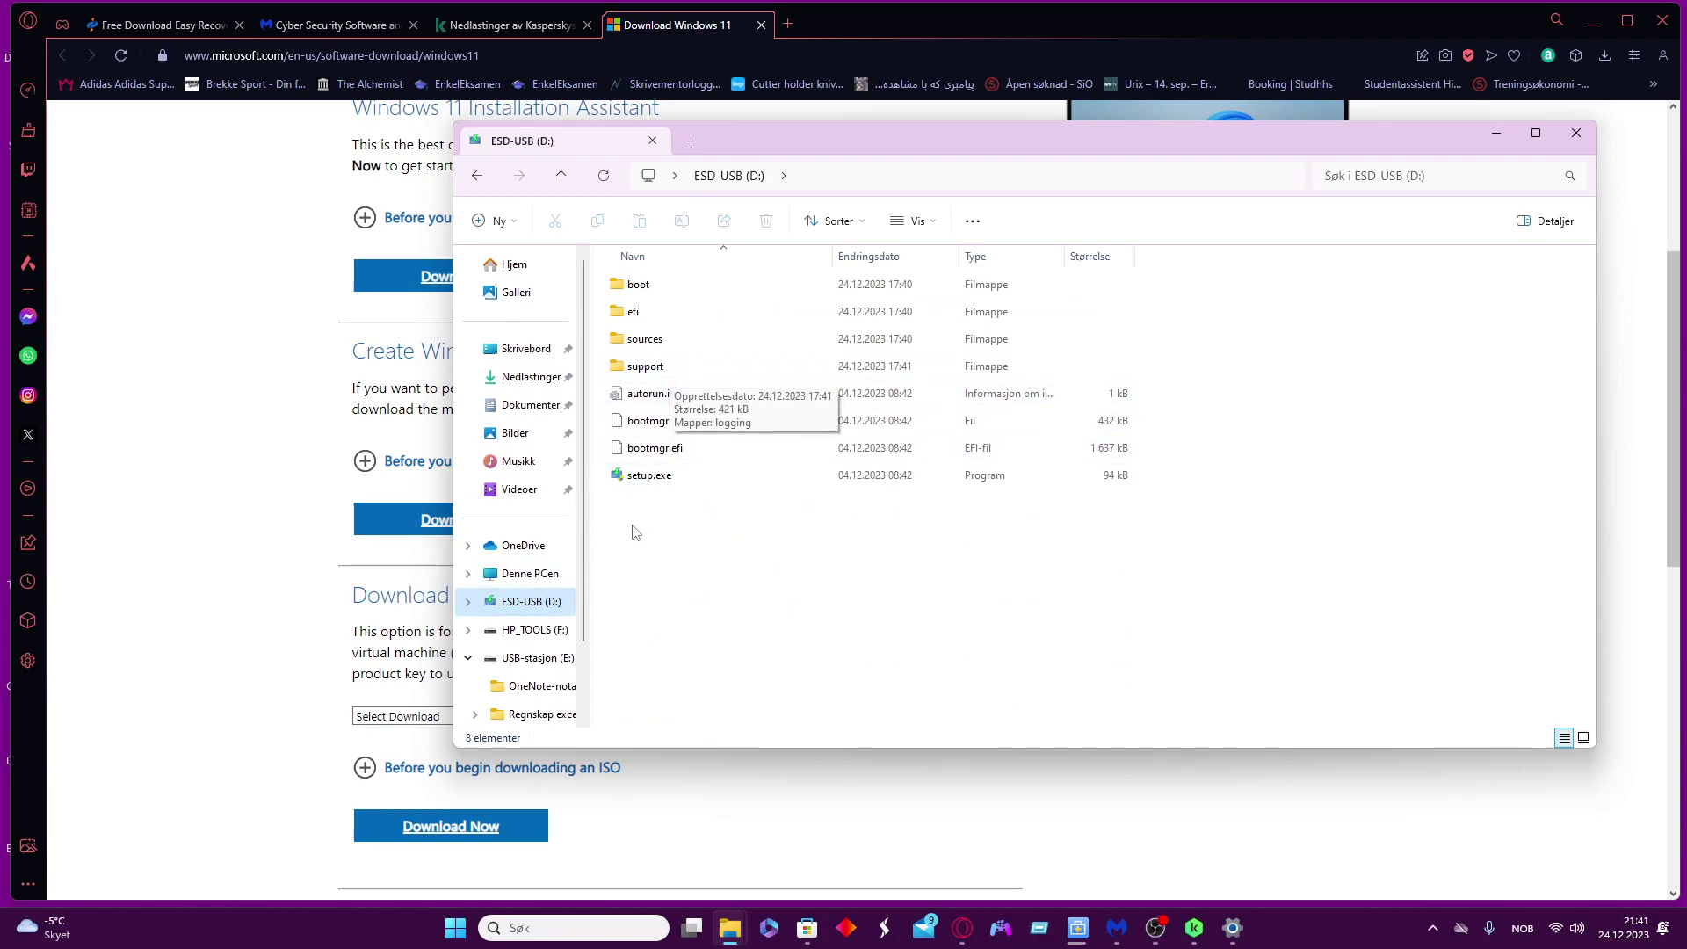
Request the Media Creation Tool again, cancel the Lagre som dialog, and minimize Opera GX.
mouse_move(962, 929)
click(1002, 890)
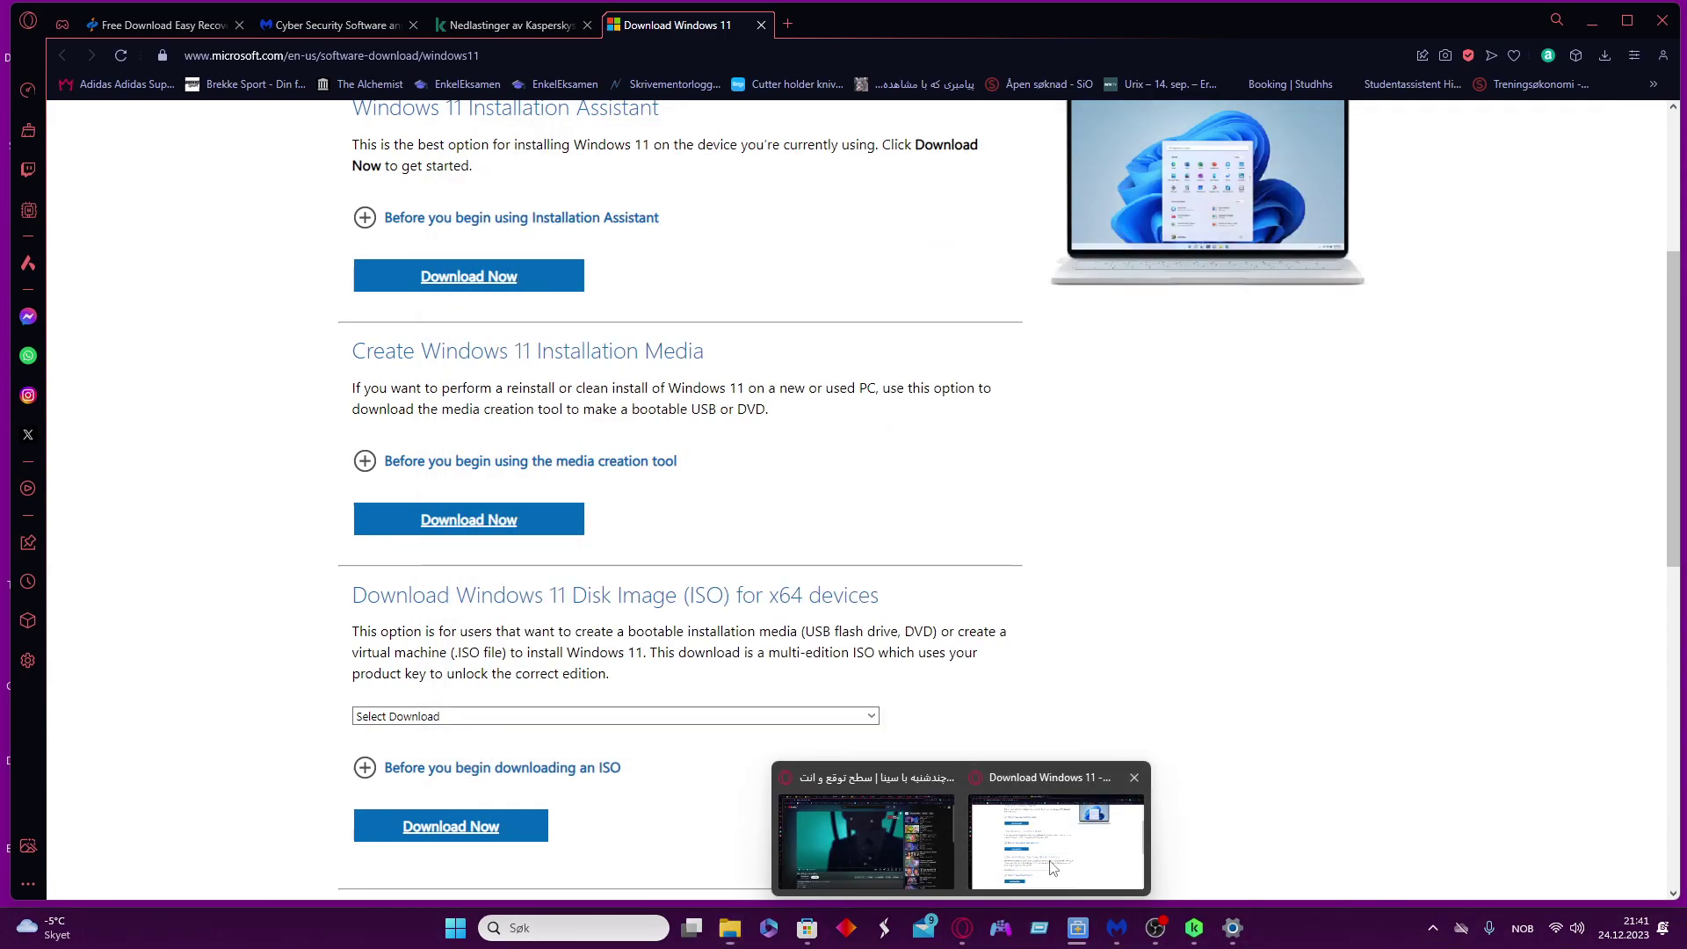
click(527, 523)
click(208, 384)
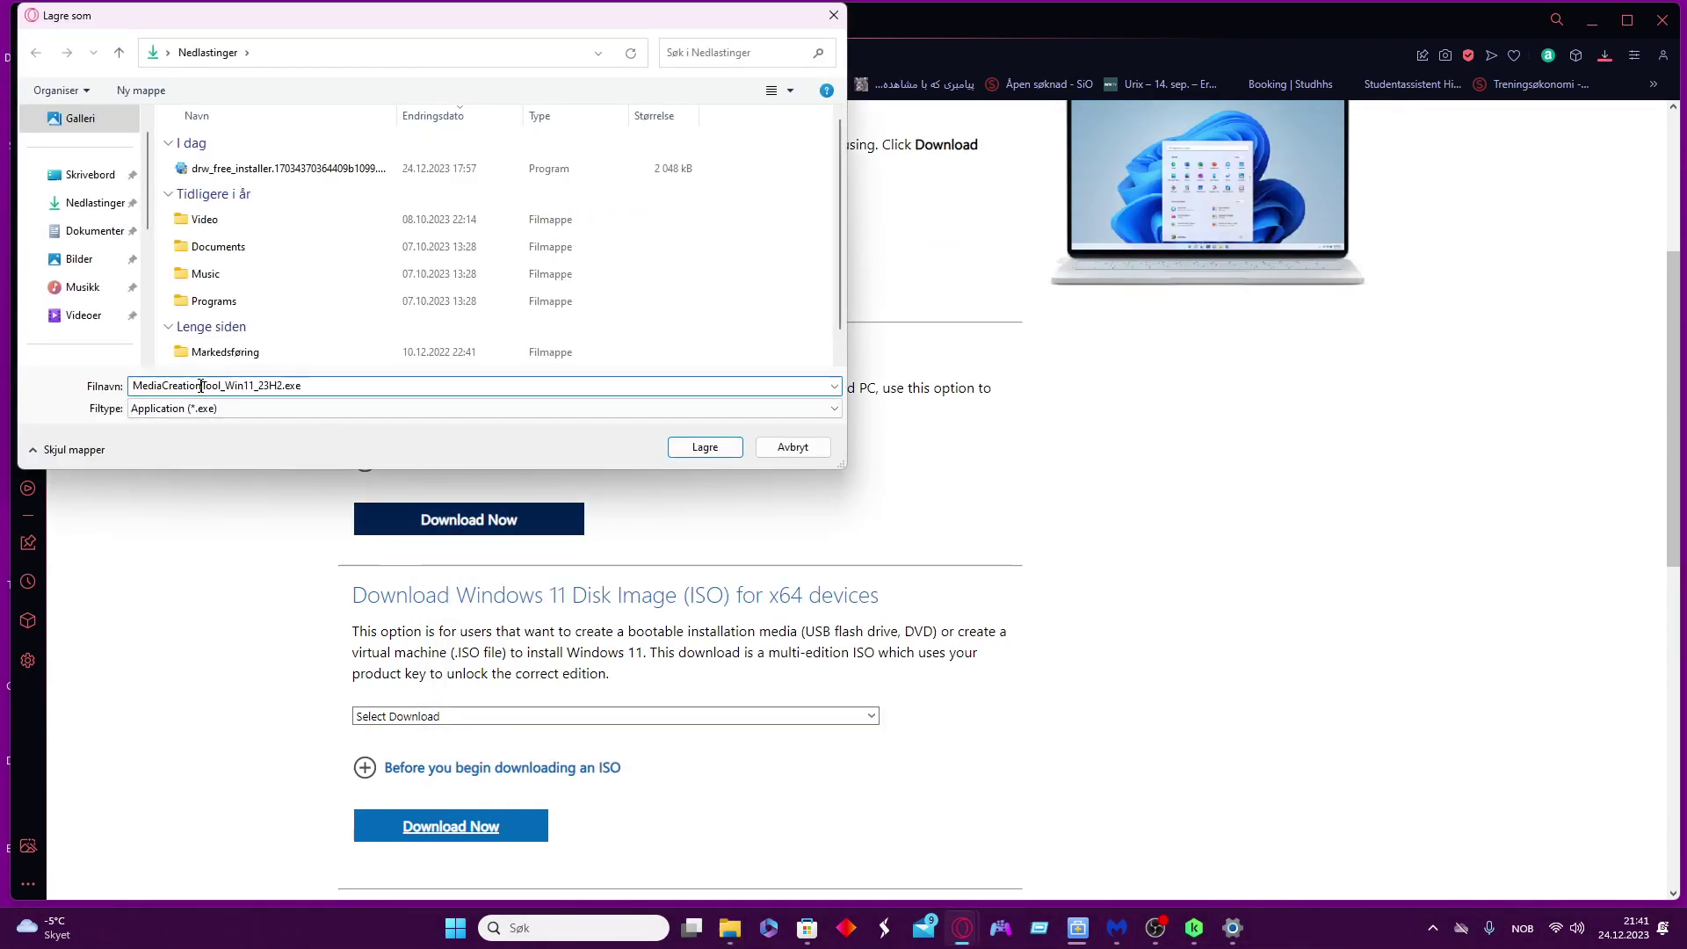
click(831, 17)
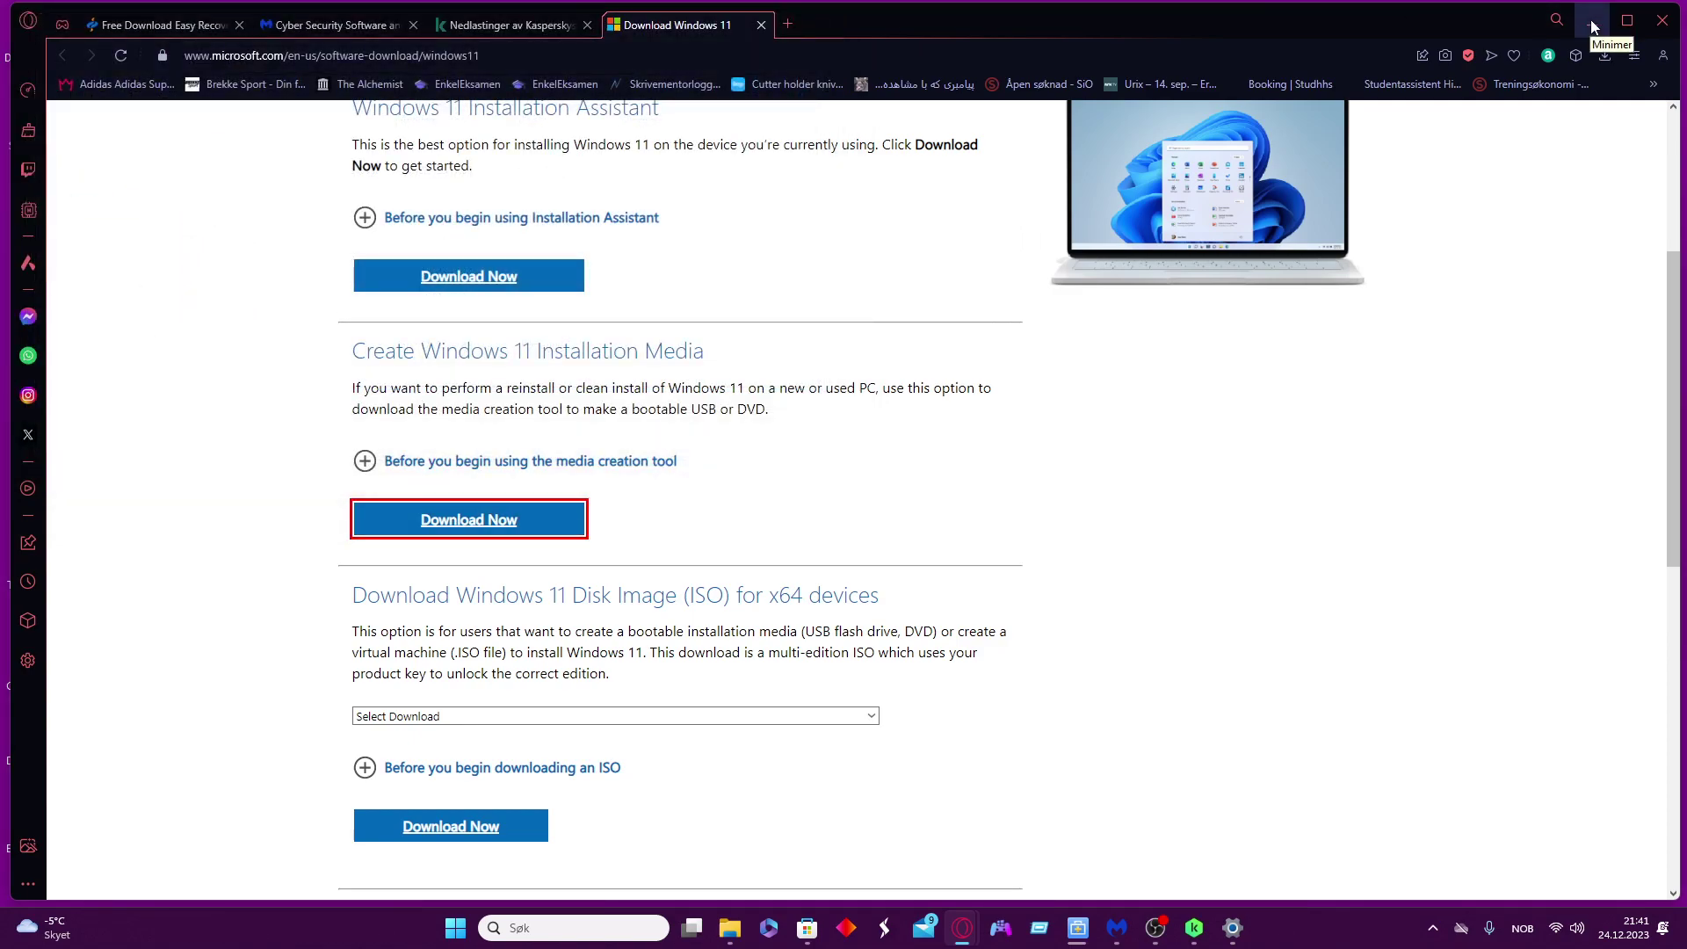
click(1590, 19)
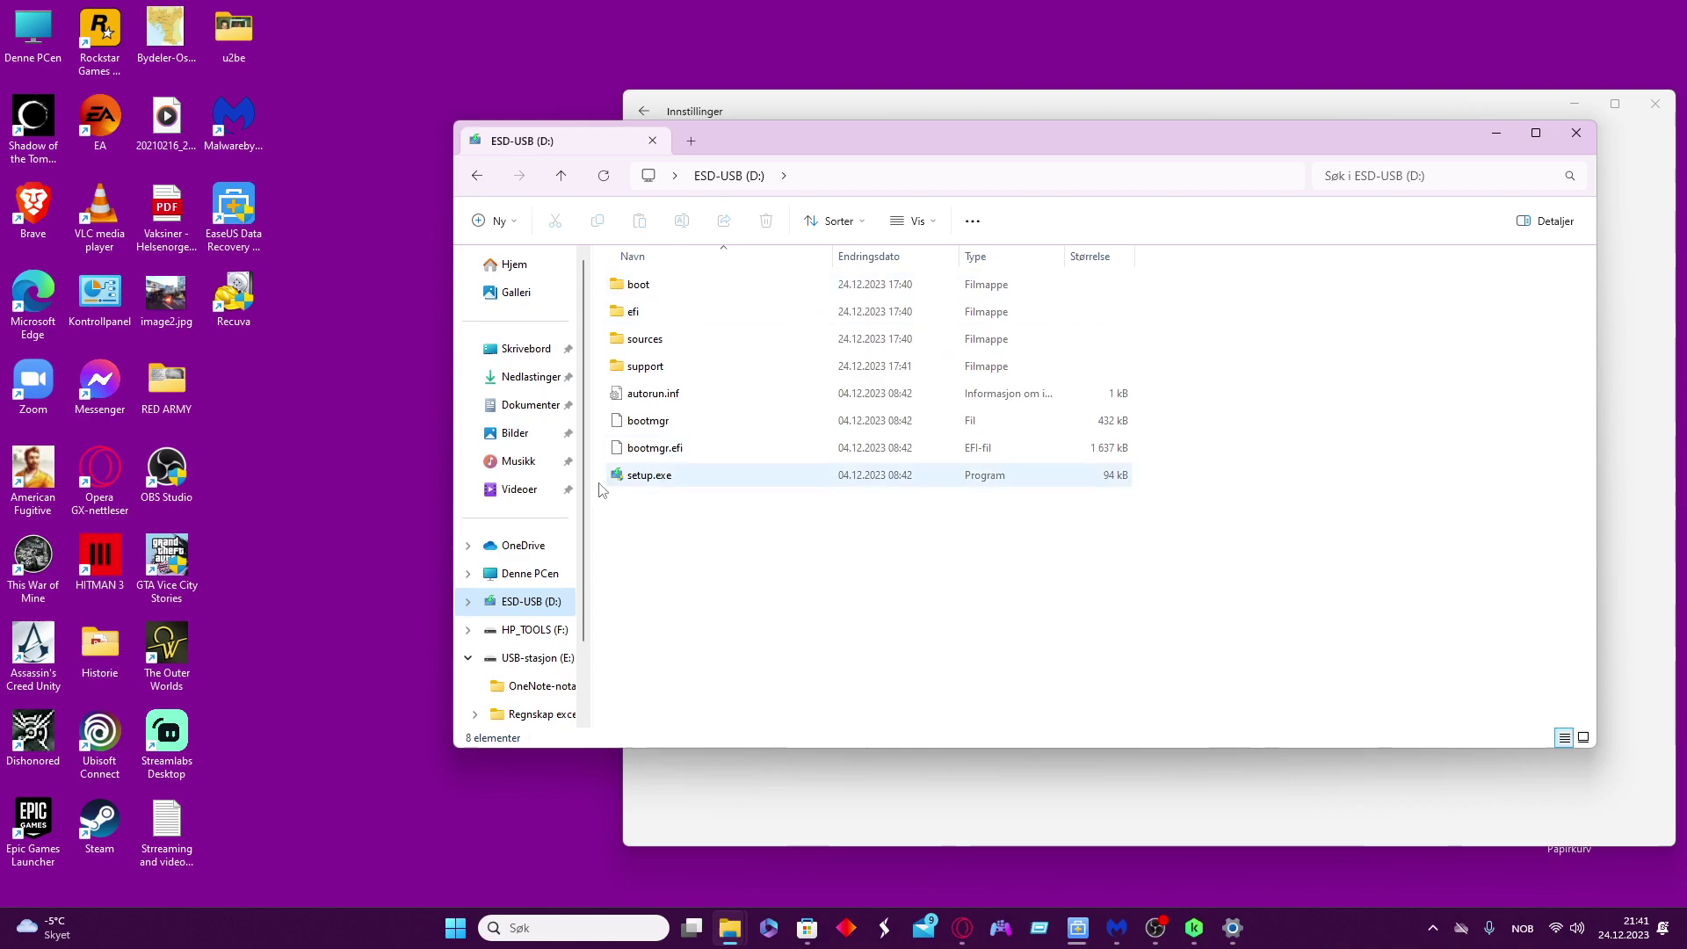
Select all eight items on ESD-USB (D:), then clear the selection.
mouse_move(1215, 291)
mouse_down()
mouse_move(862, 580)
mouse_move(768, 514)
mouse_up()
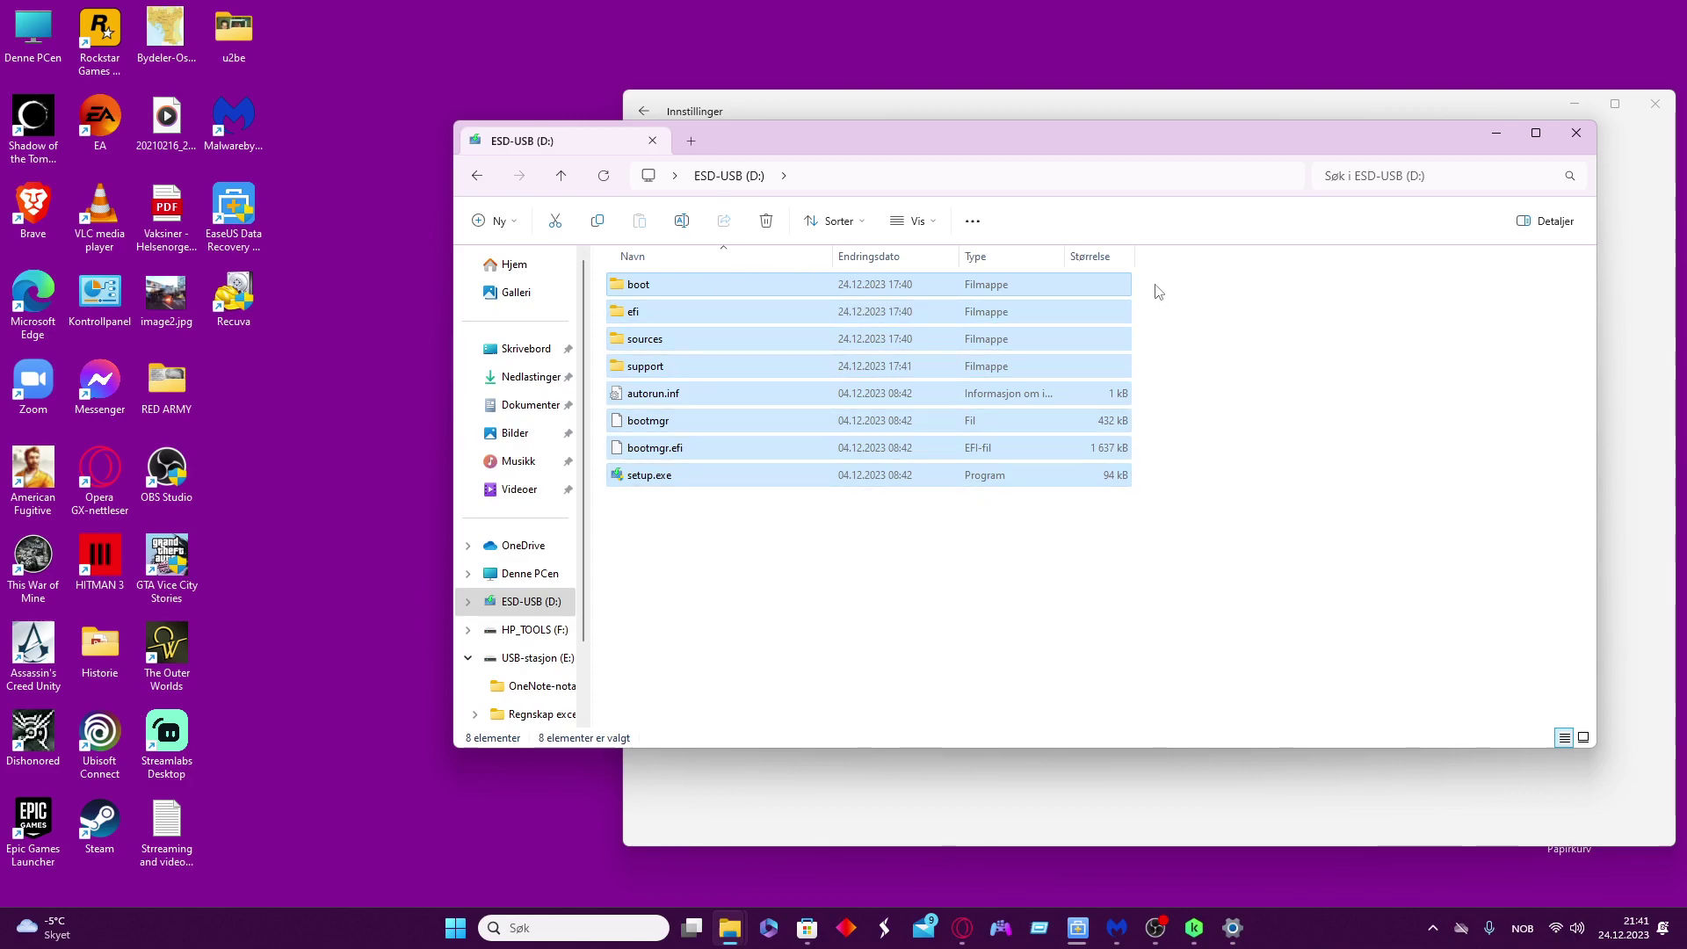
click(1180, 412)
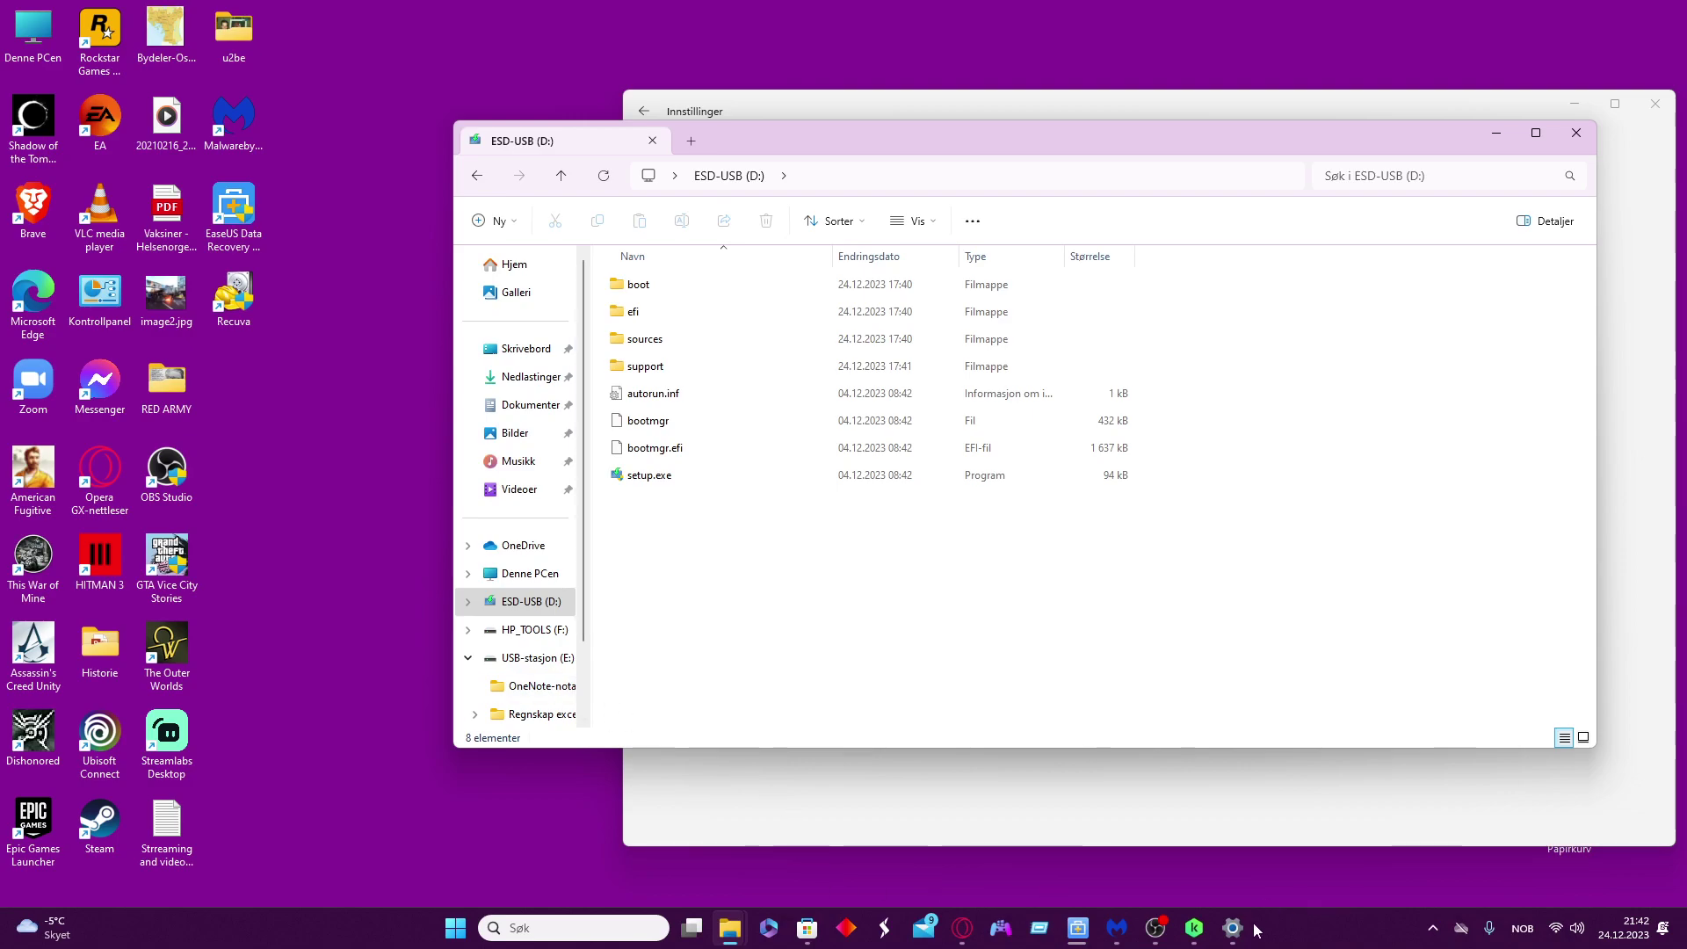
Go to Personvern og sikkerhet > Windows Sikkerhet, then search Start for 'sikkerhet'.
click(923, 804)
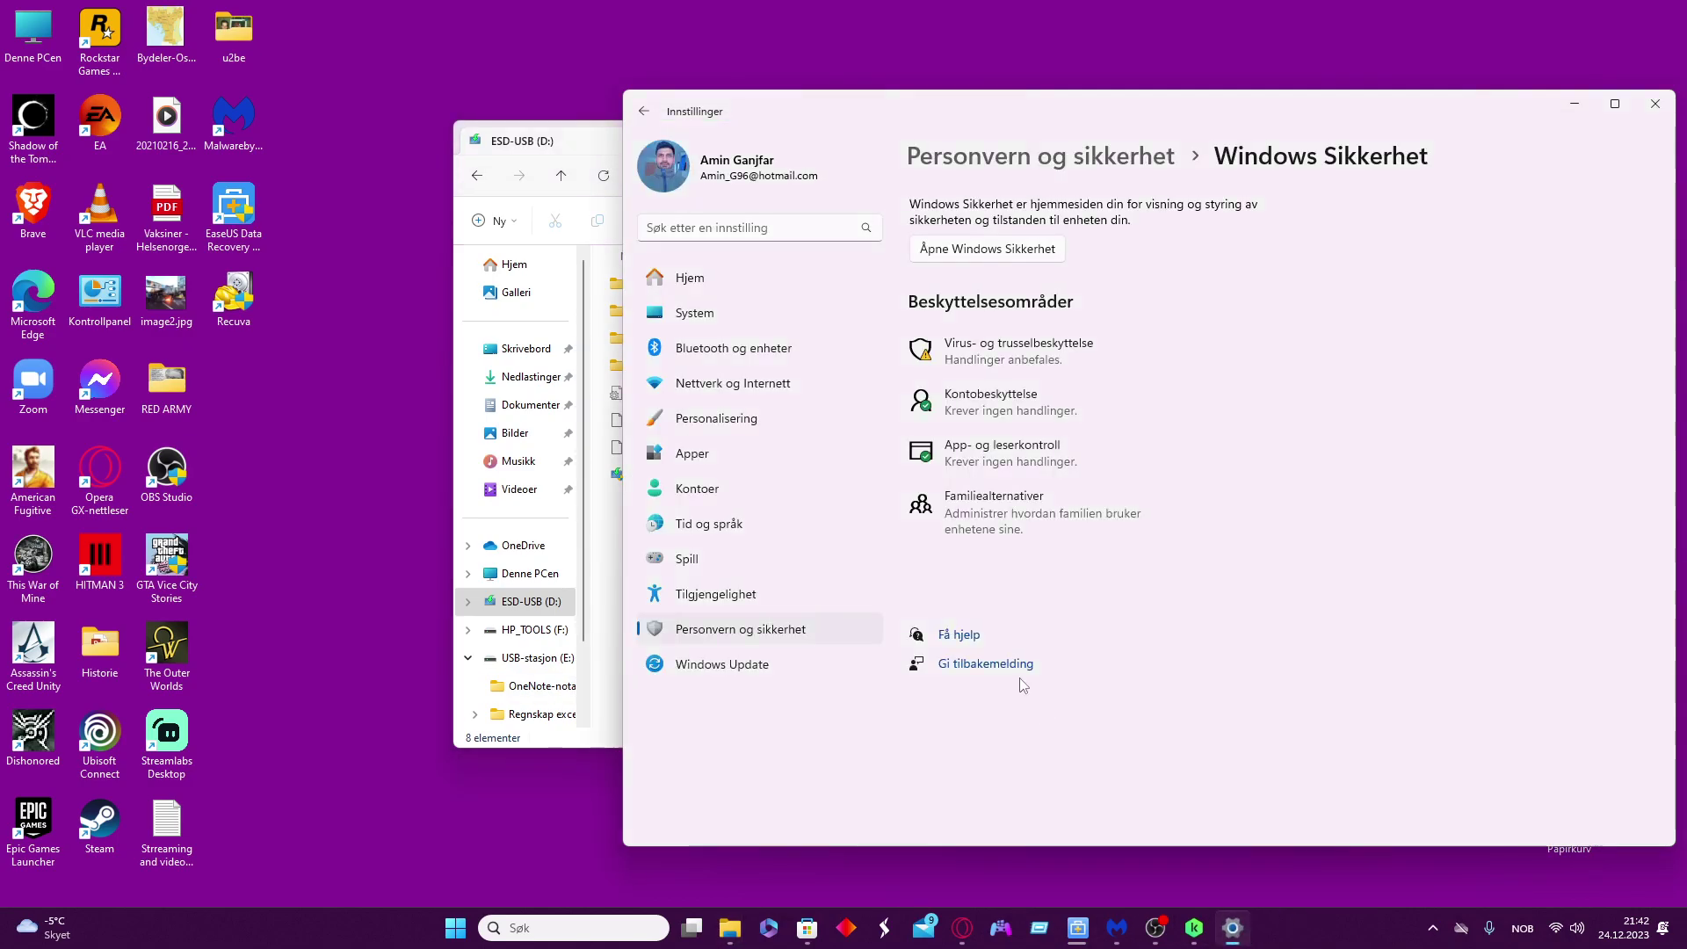
click(756, 662)
click(745, 630)
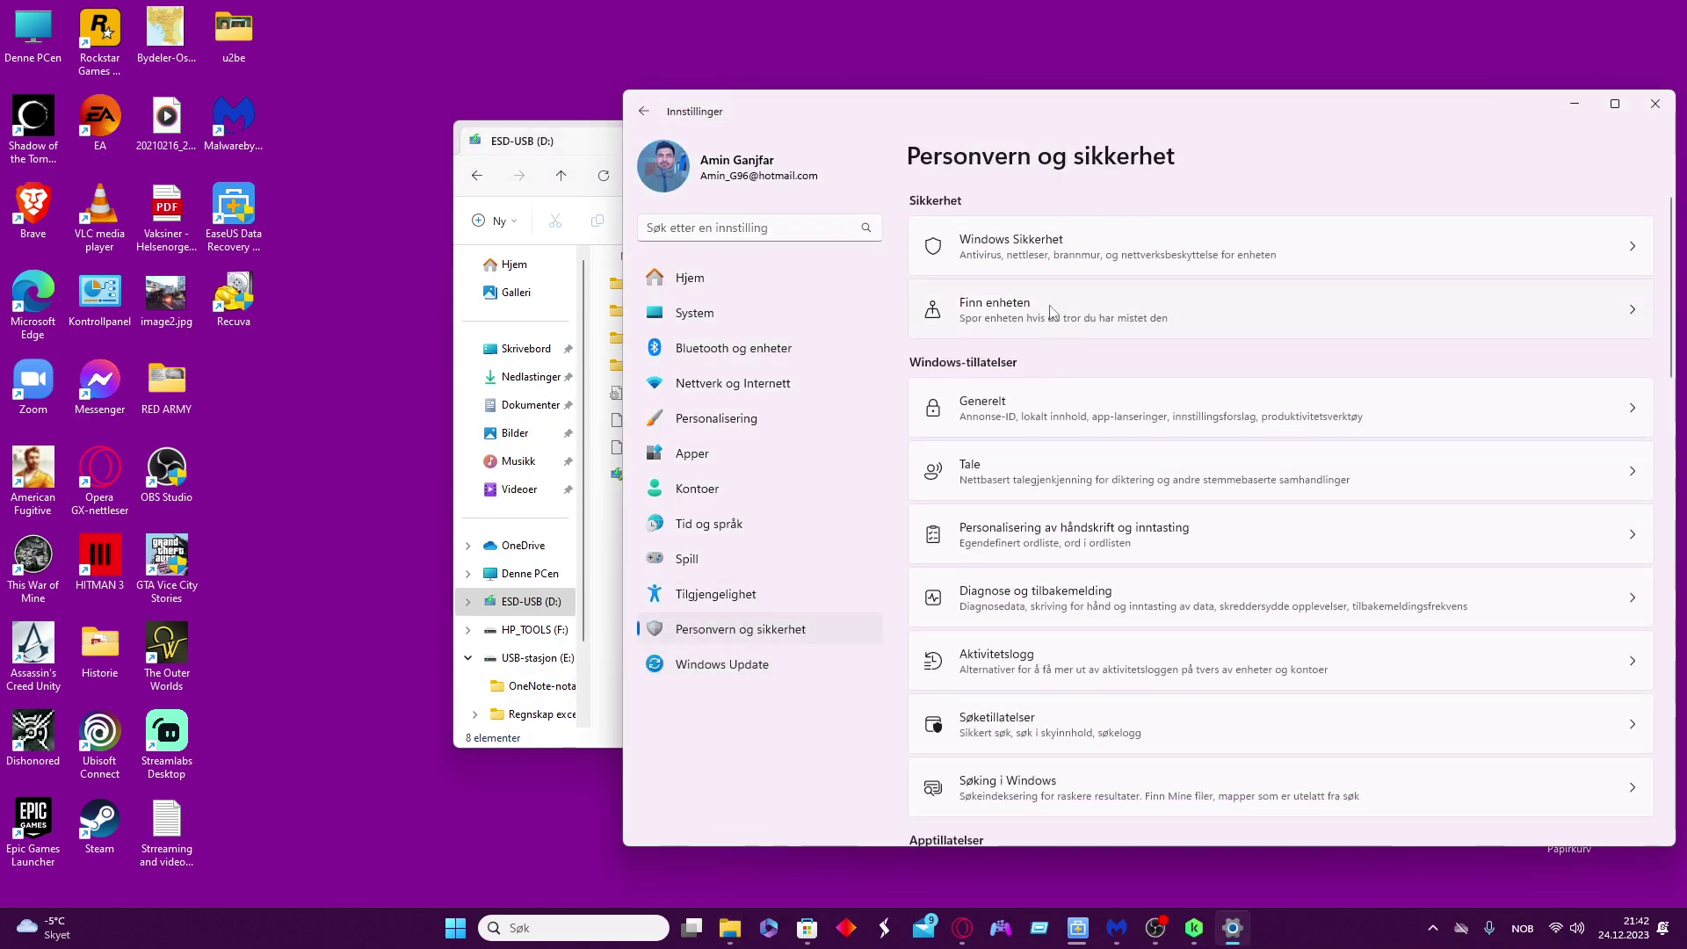
click(1035, 254)
key(super)
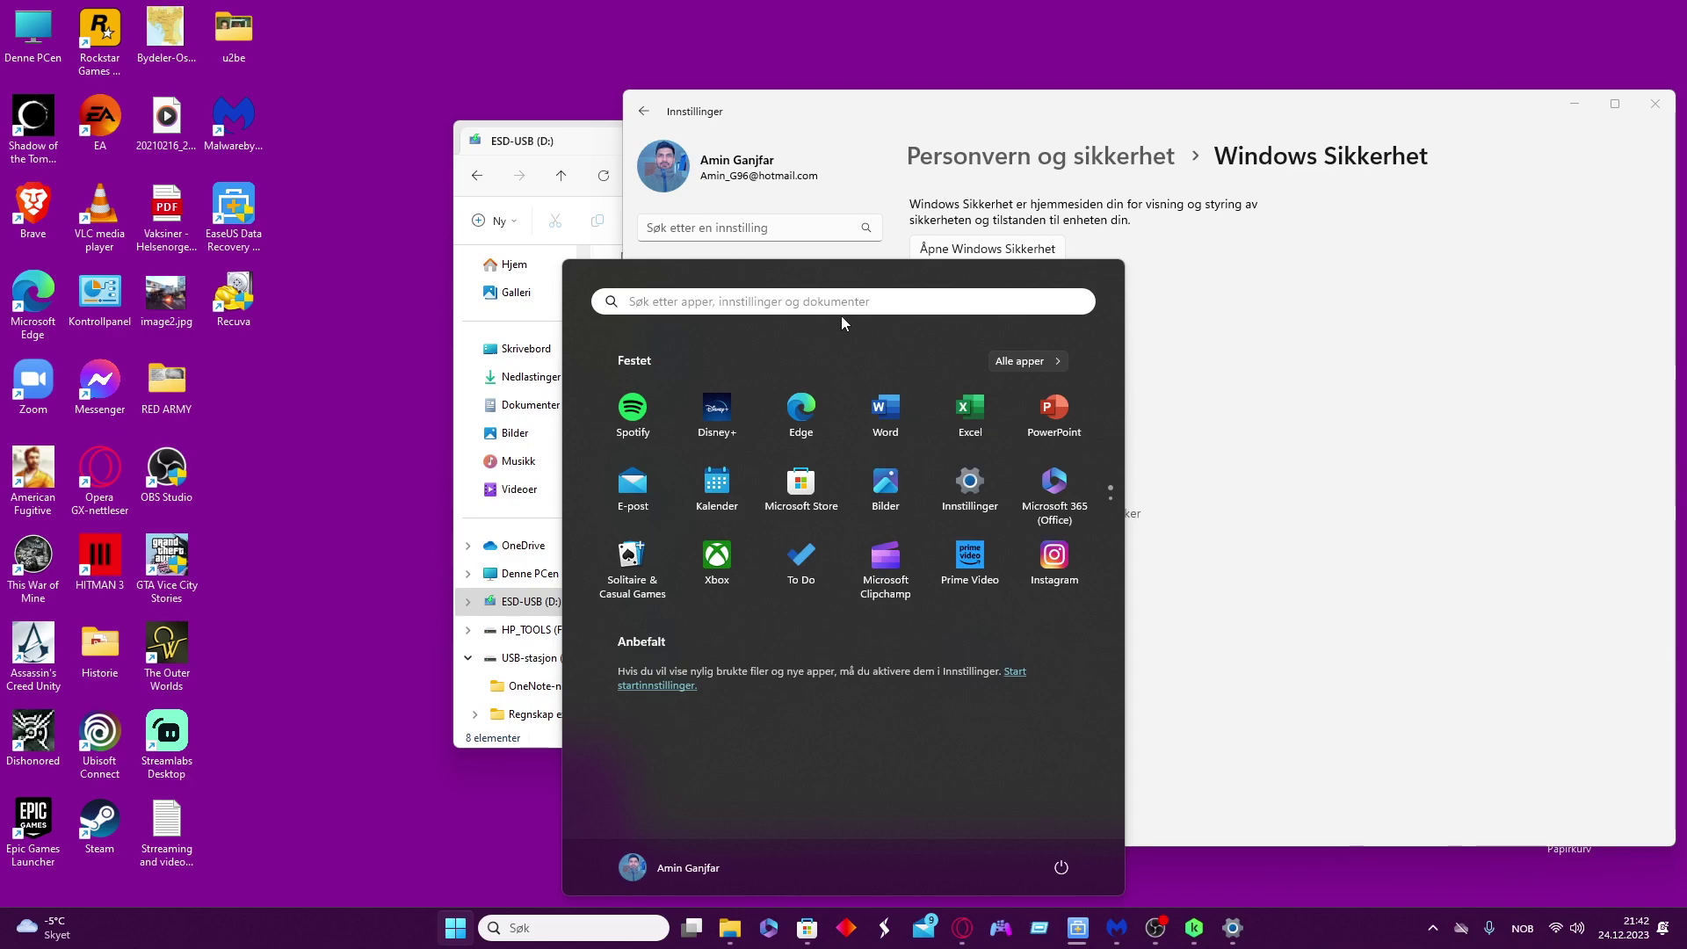
text(security)
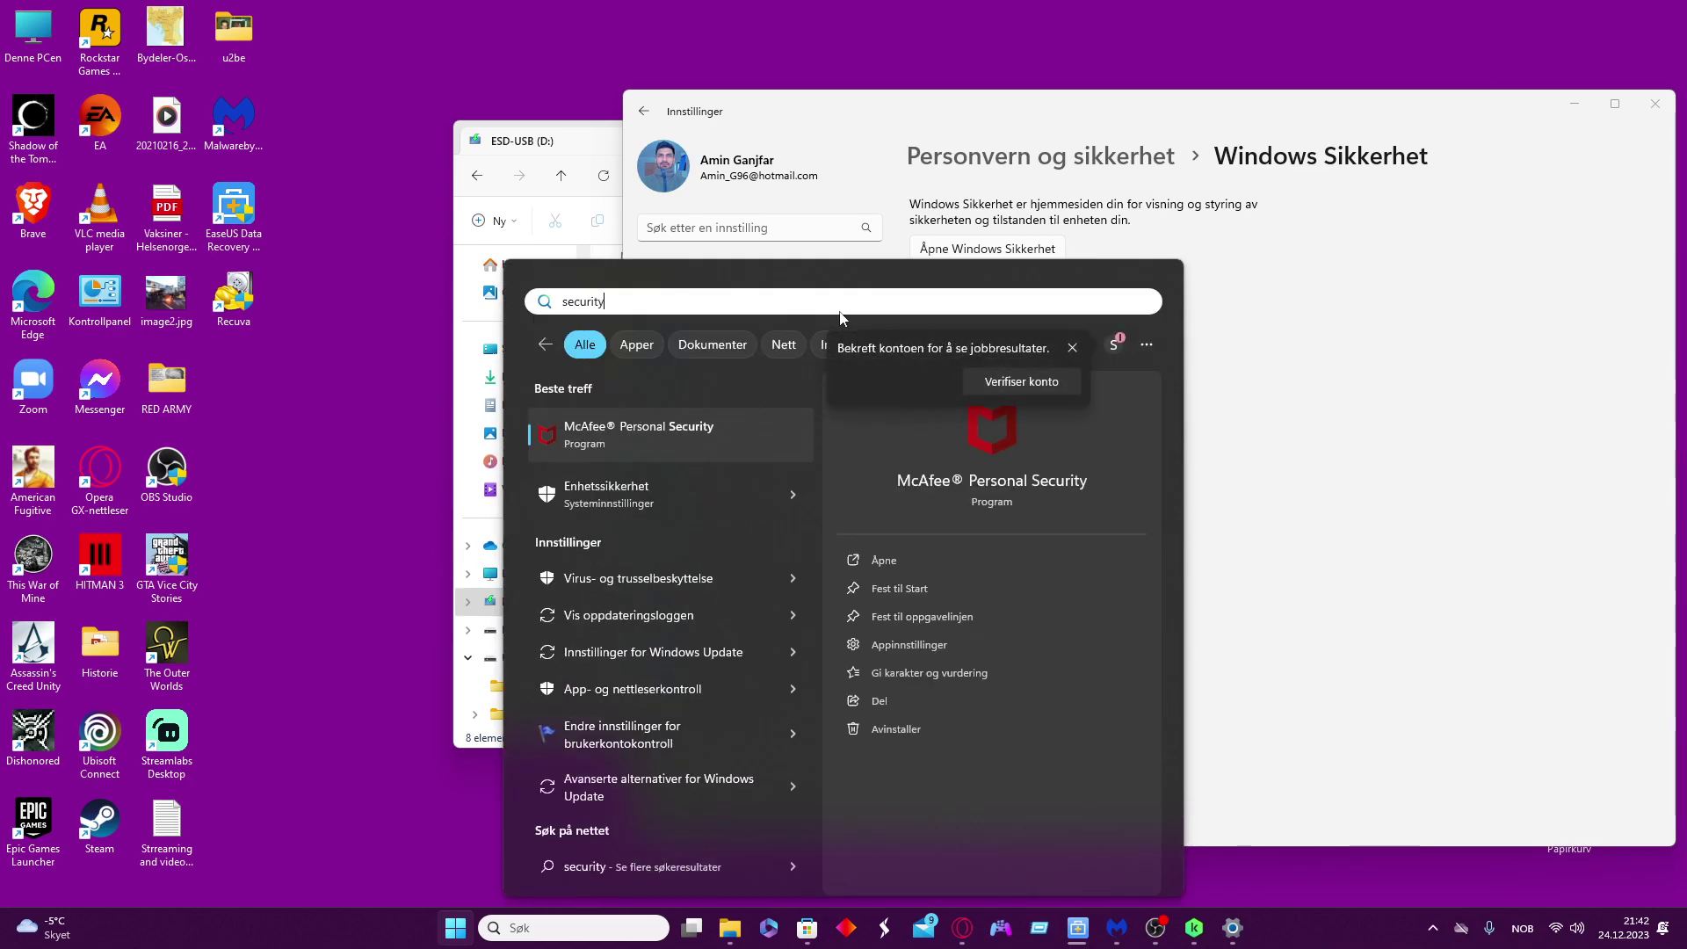
key(ctrl+a)
text(sikkerhet)
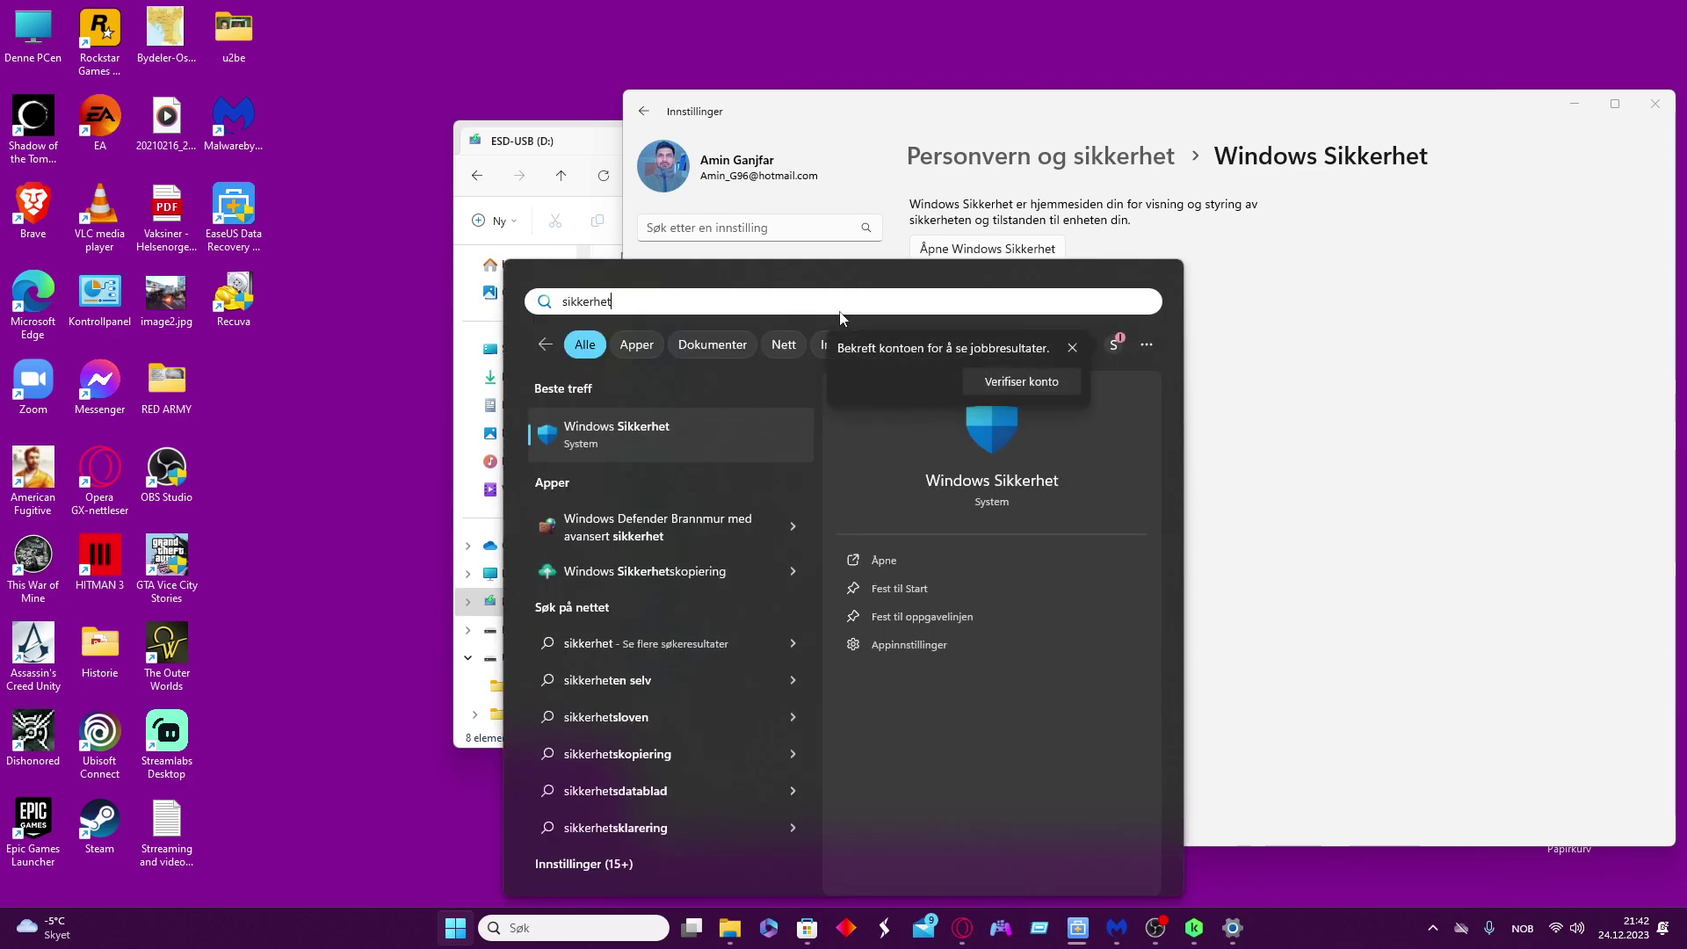
Run Reparer, then a confirmed Tilbakestill, from Windows Sikkerhet's app settings.
click(903, 645)
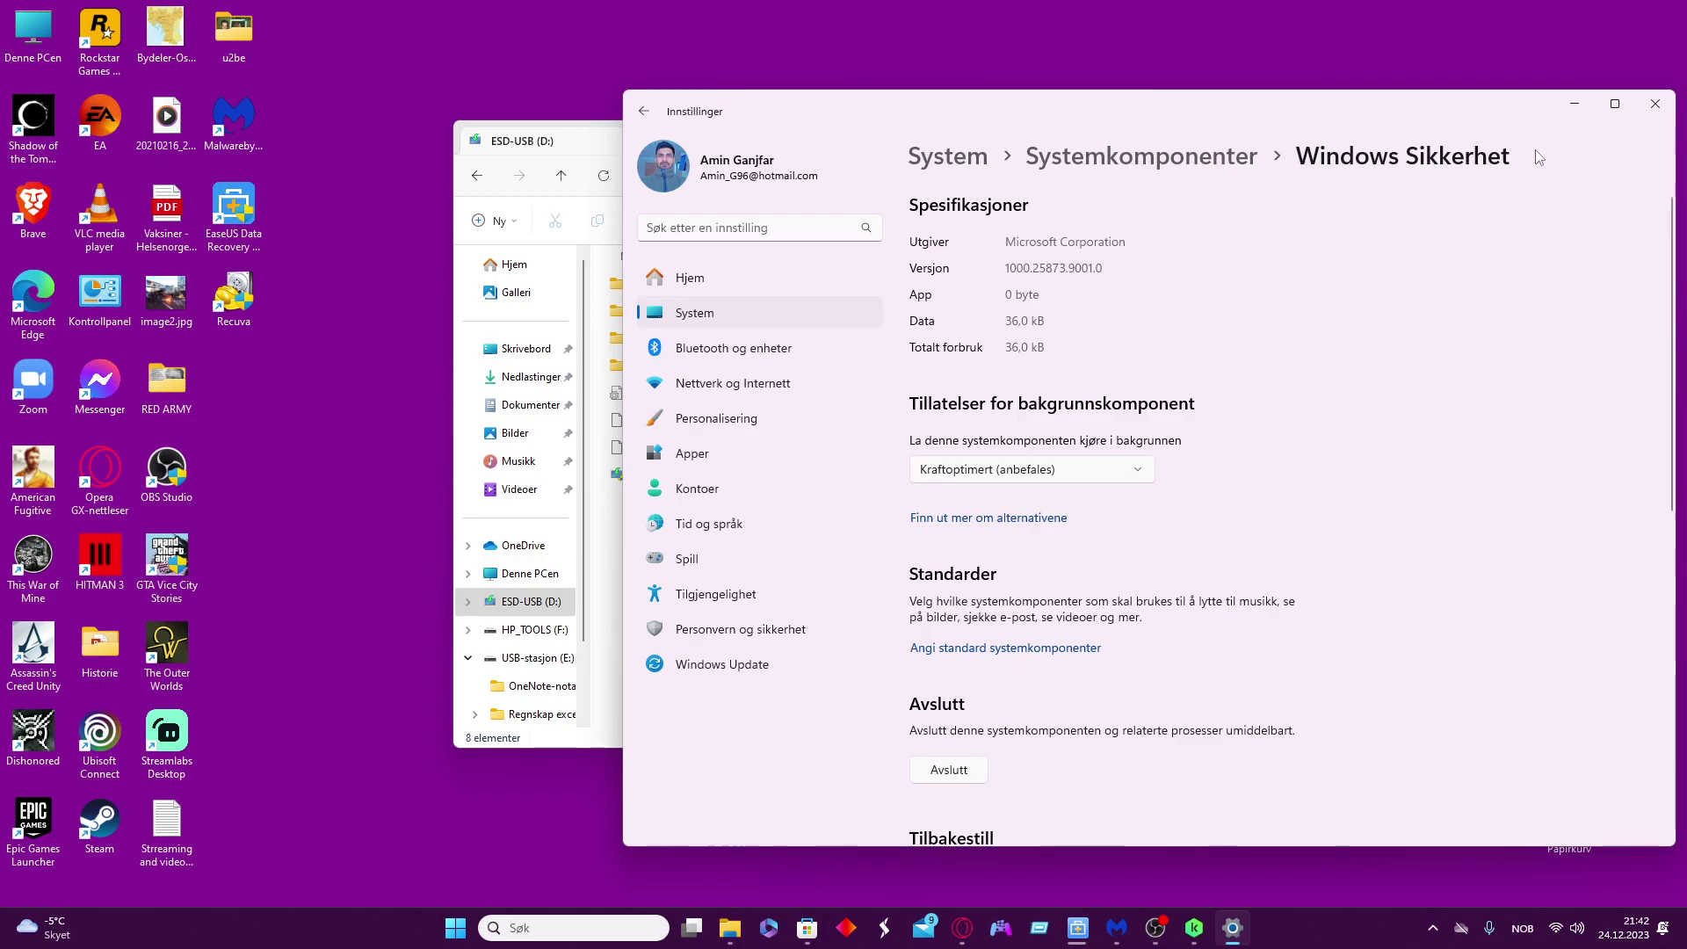
scroll(1337, 414, down, 3)
scroll(1337, 408, down, 2)
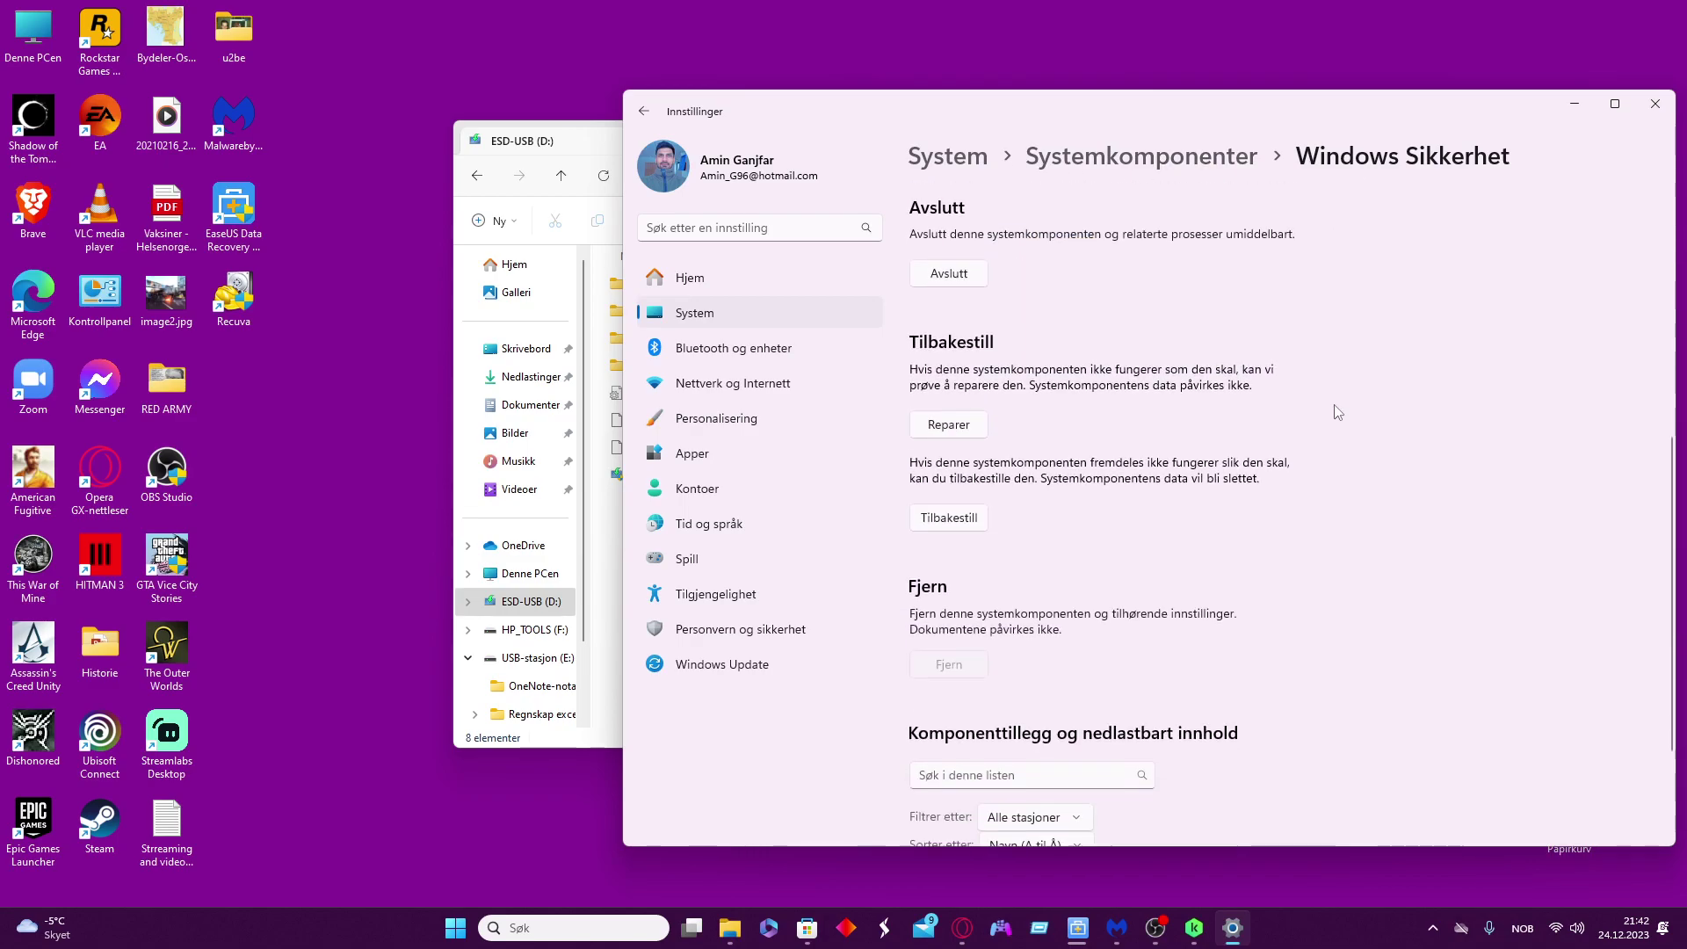
scroll(1253, 379, up, 2)
scroll(1095, 384, up, 1)
scroll(1056, 392, down, 2)
scroll(1013, 399, down, 2)
scroll(1073, 444, up, 1)
scroll(1041, 374, up, 2)
scroll(982, 416, down, 2)
click(961, 426)
click(949, 517)
click(1016, 471)
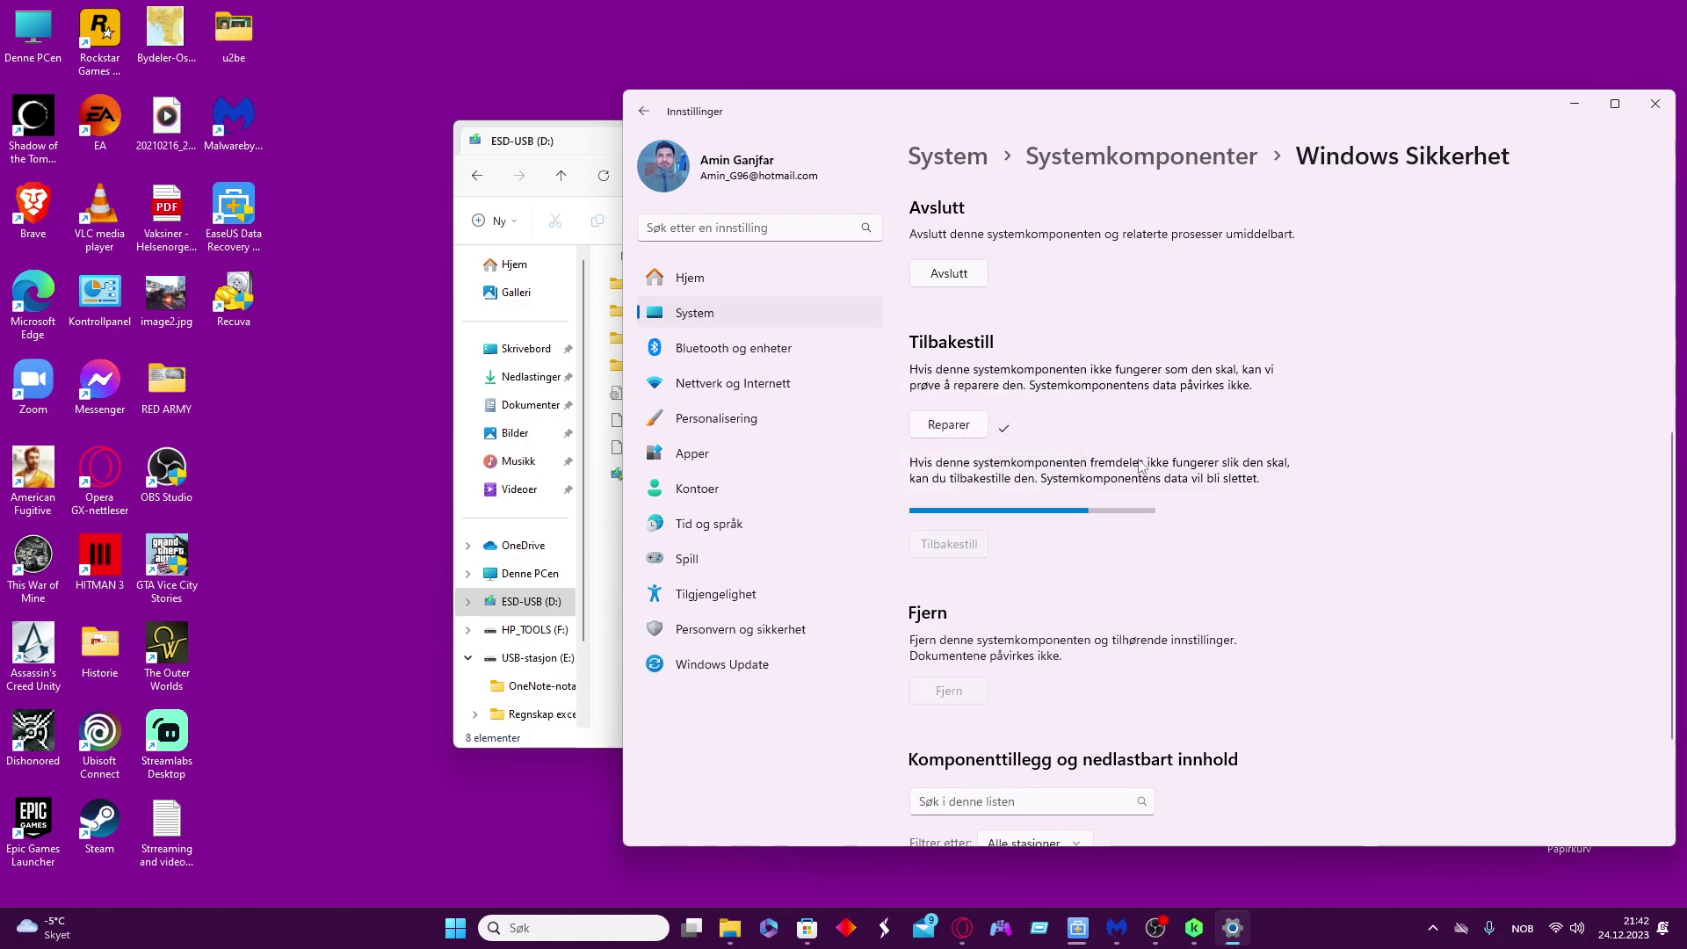
drag(1299, 123, 1469, 105)
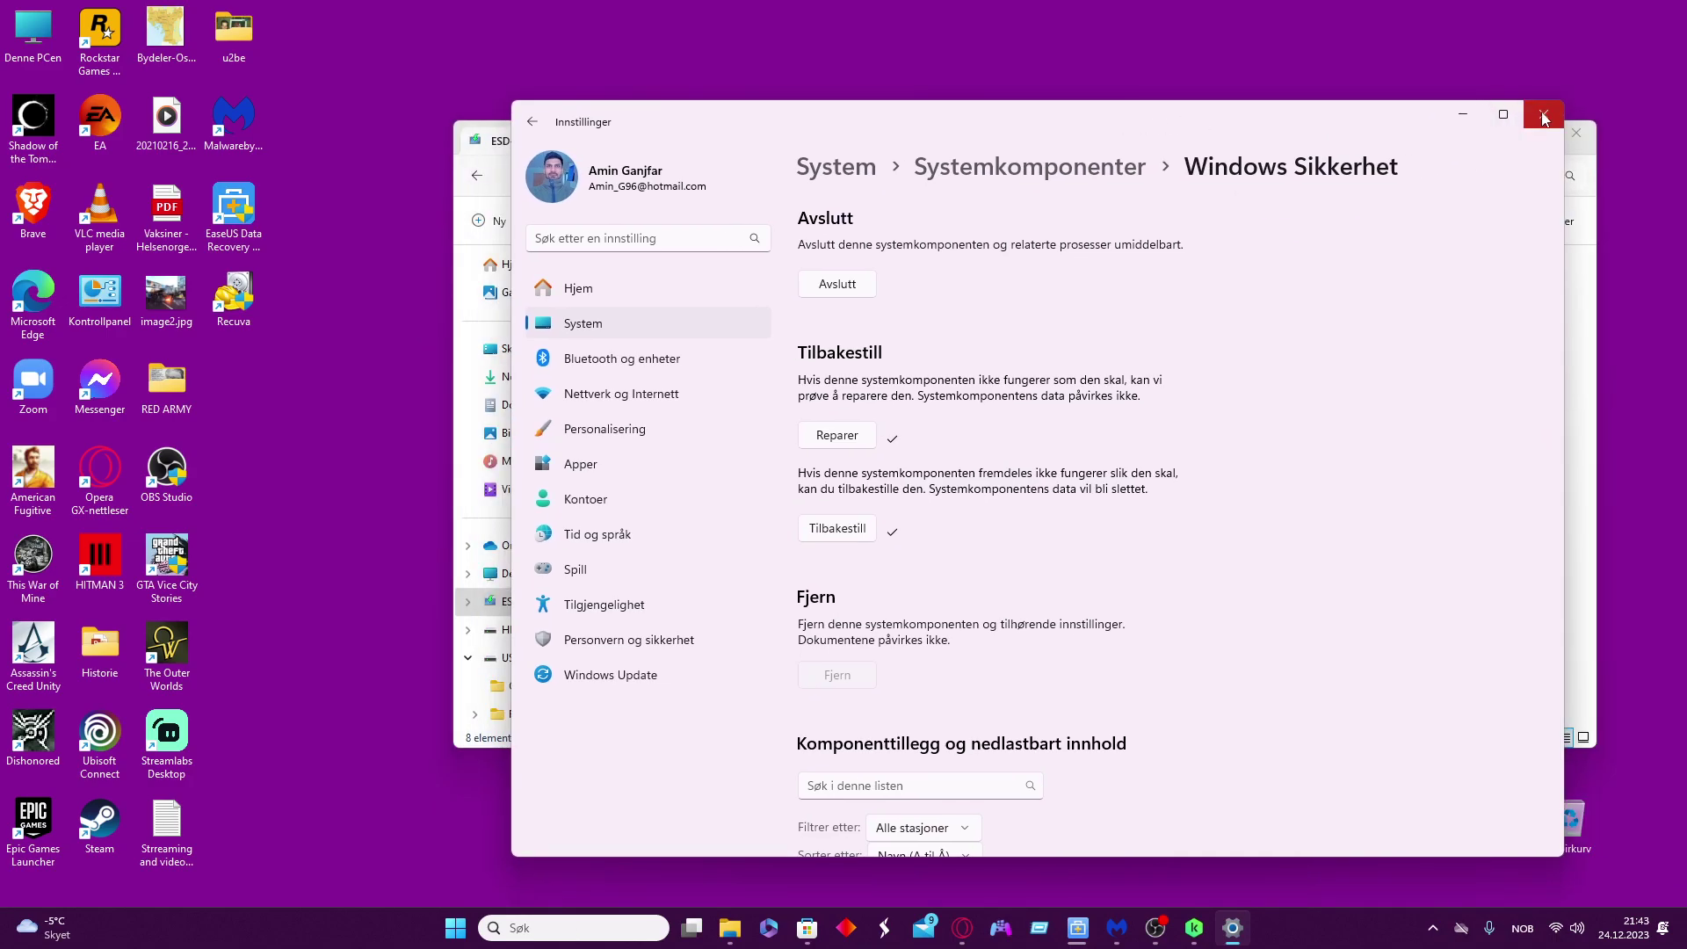
Close Settings, check and minimize Malwarebytes and Kaspersky, and open the Start menu.
click(1545, 117)
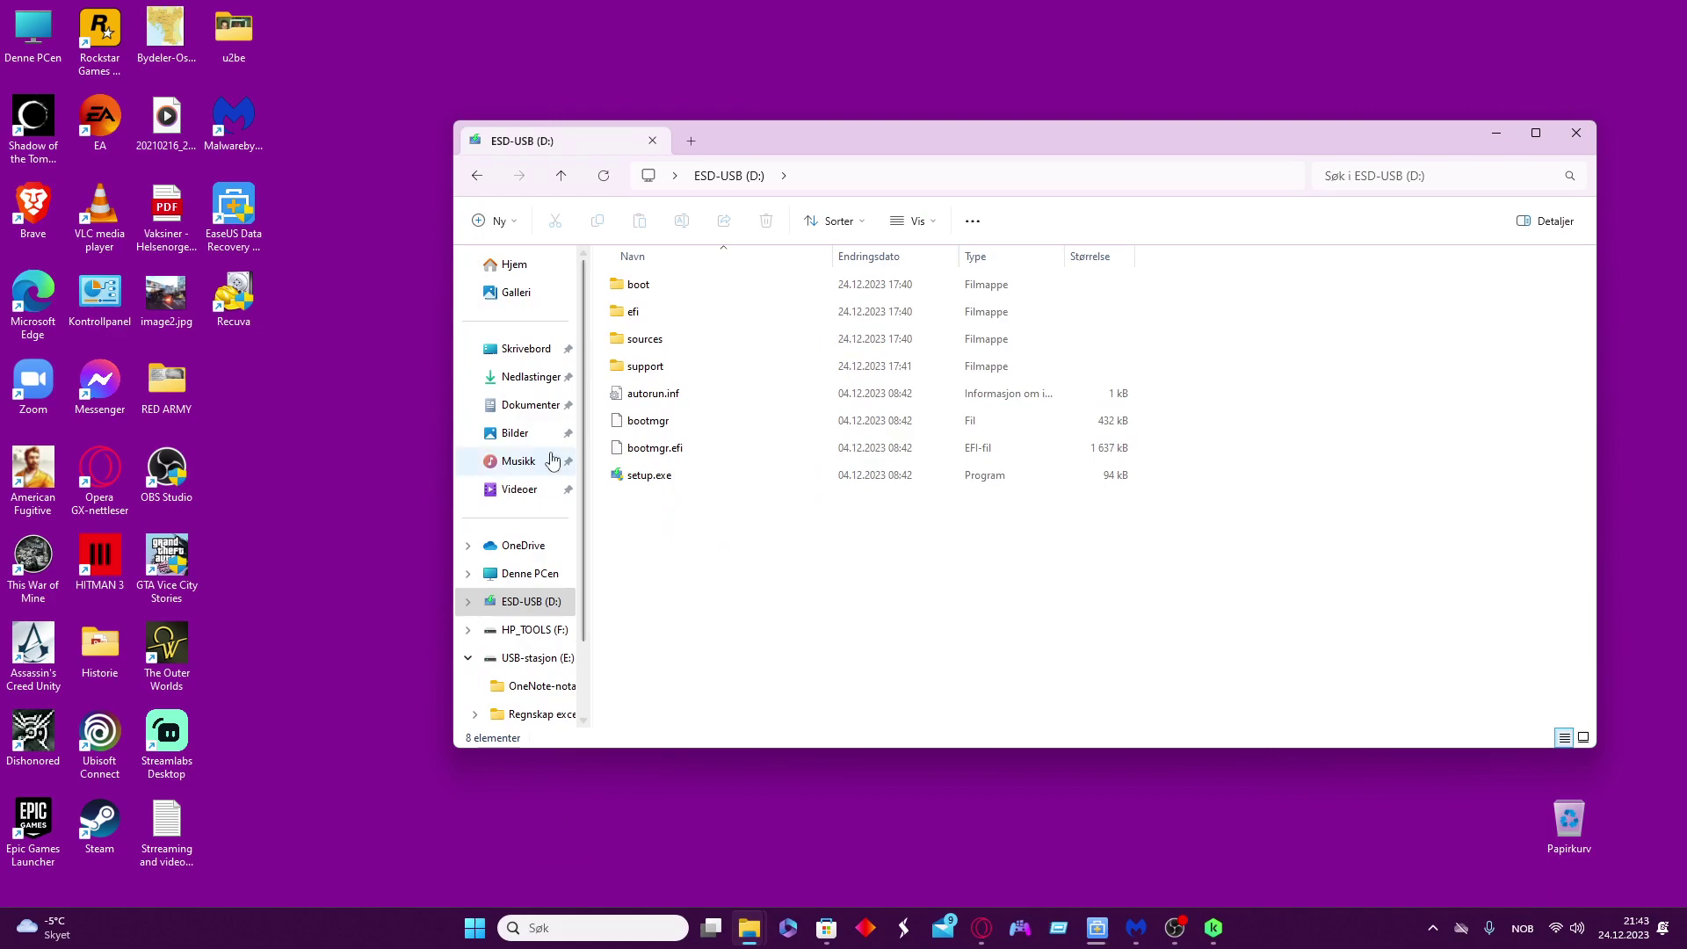
click(1133, 936)
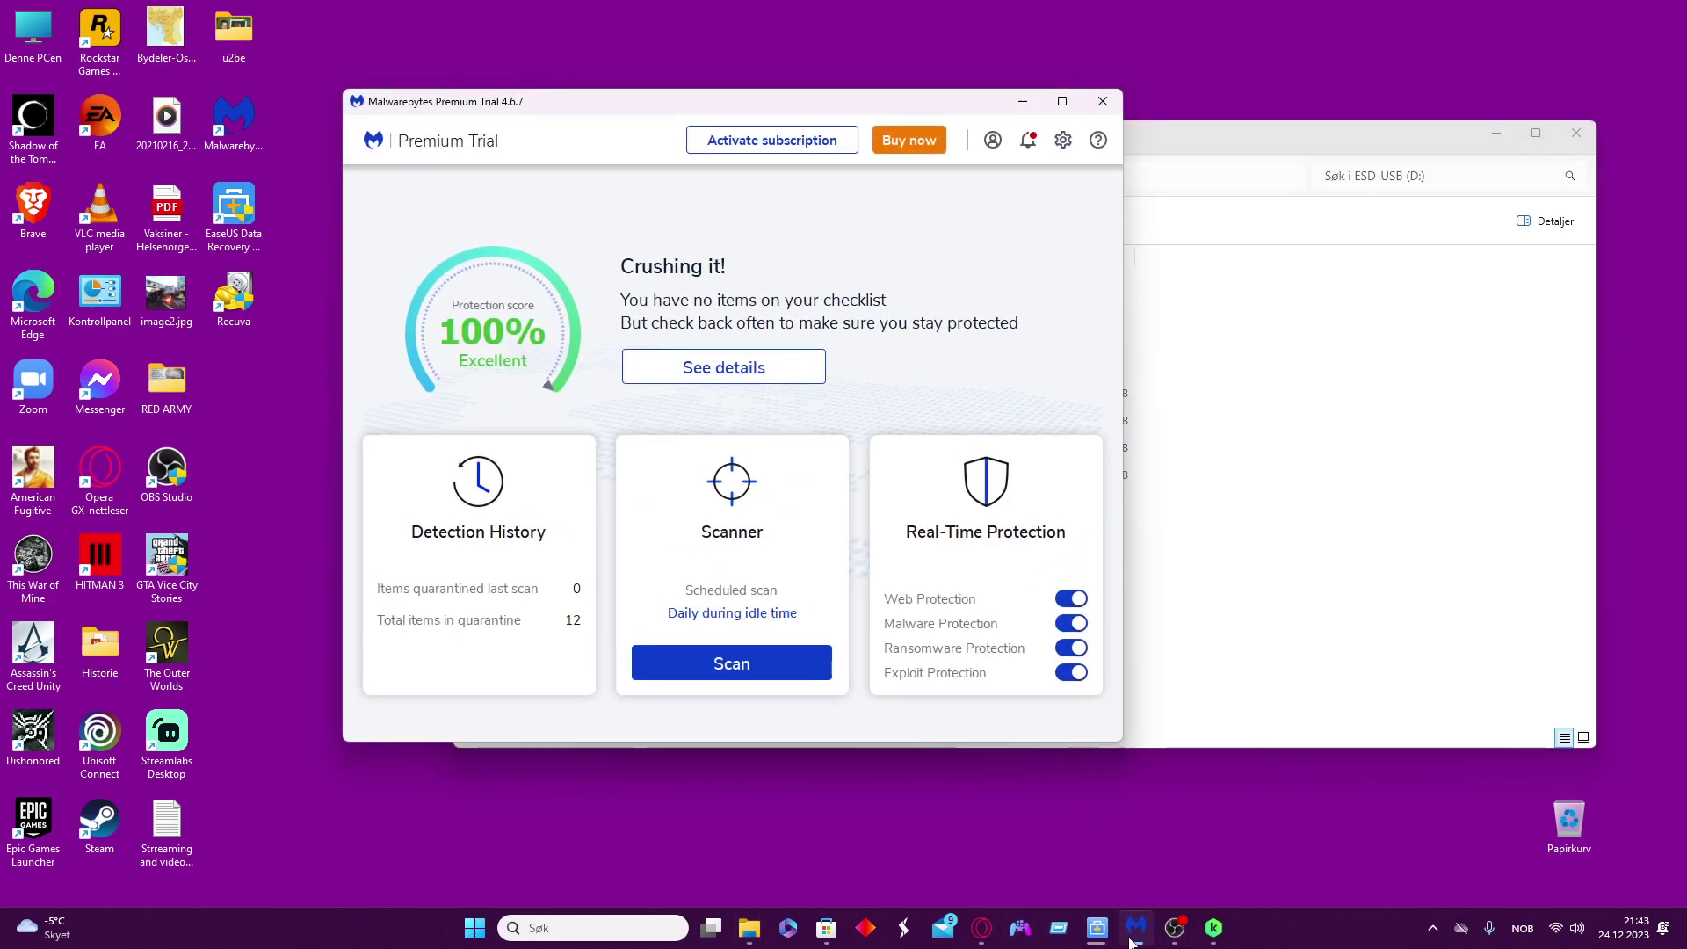
click(1215, 930)
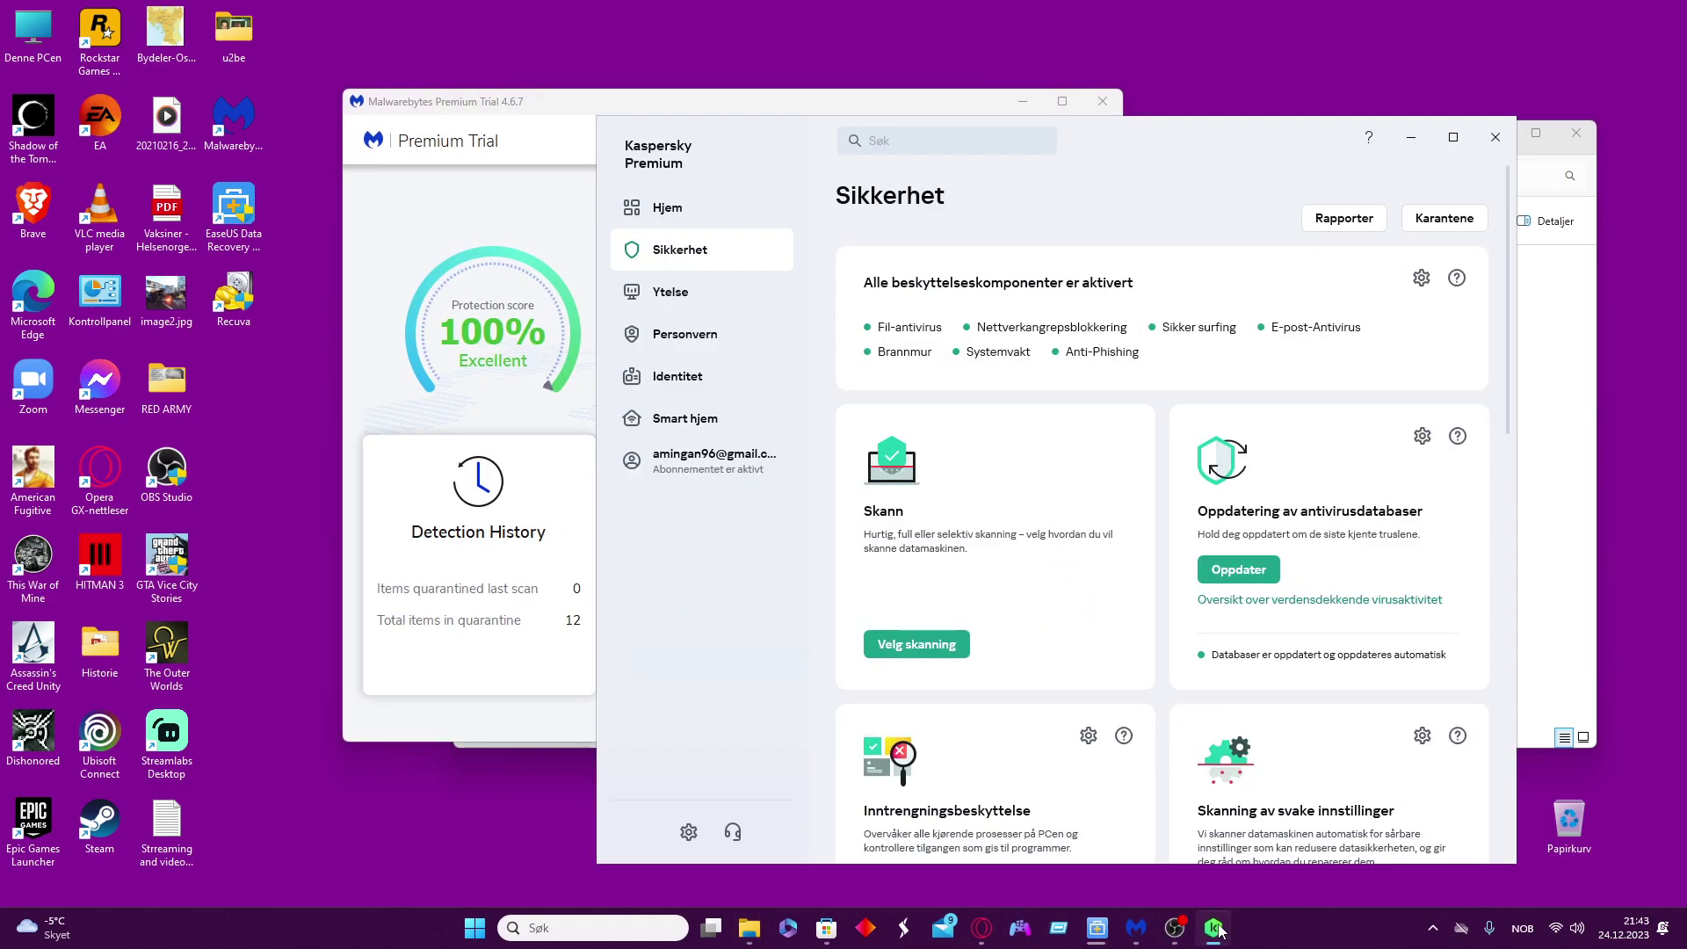
click(1215, 930)
click(1135, 930)
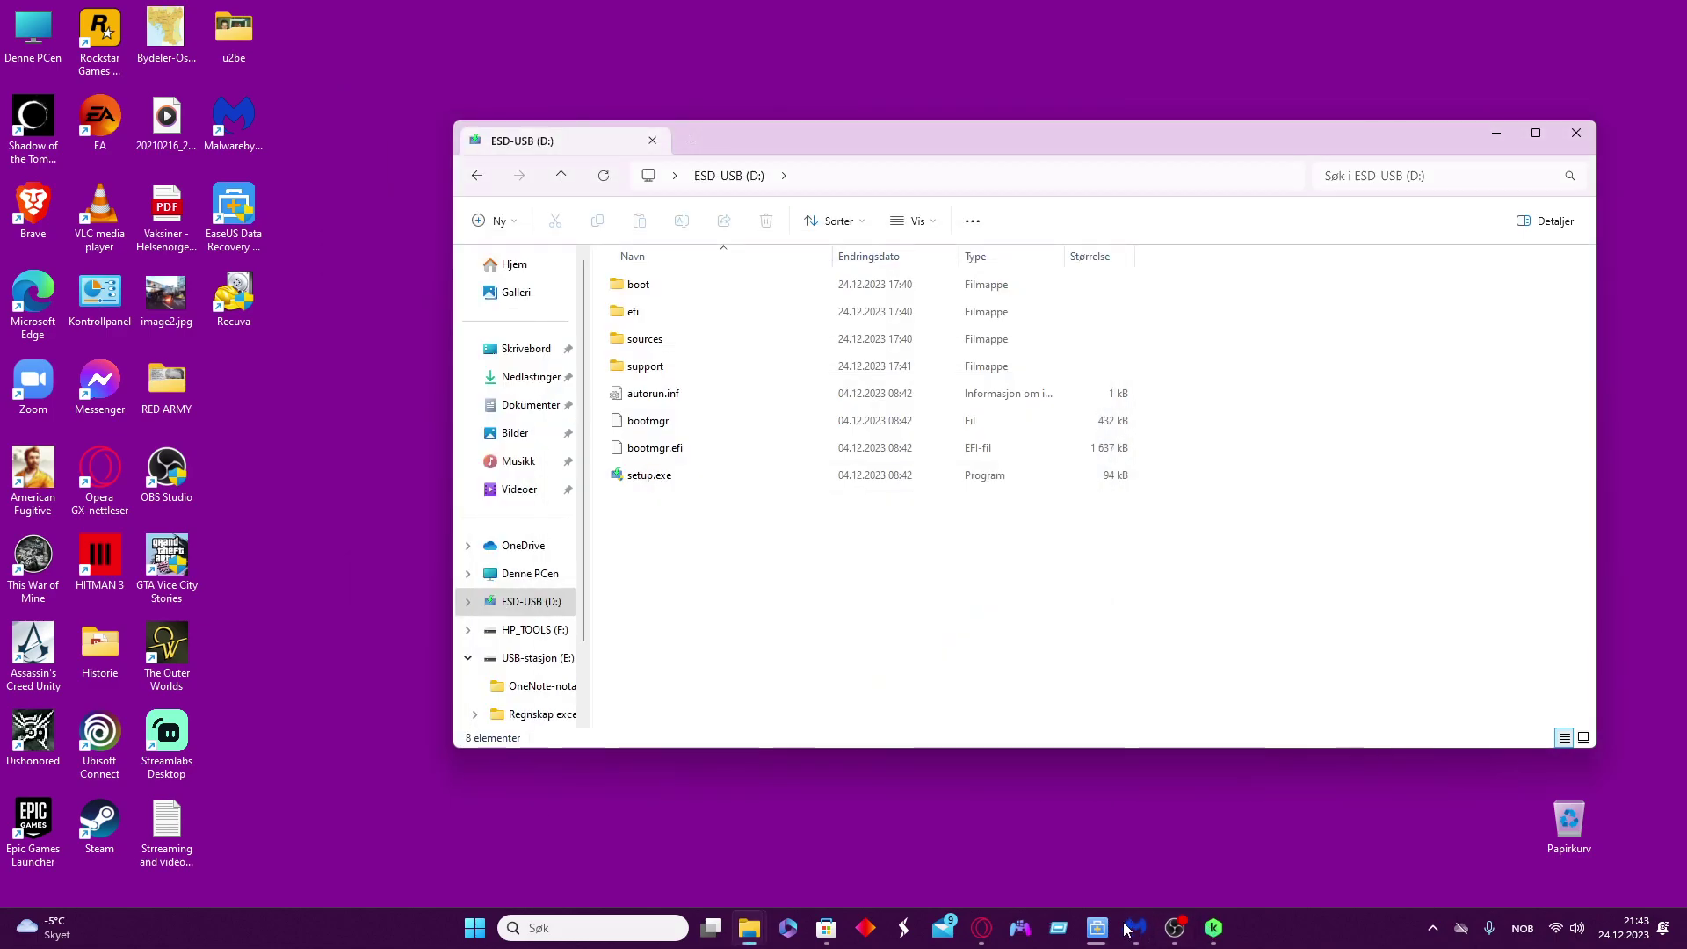
key(super)
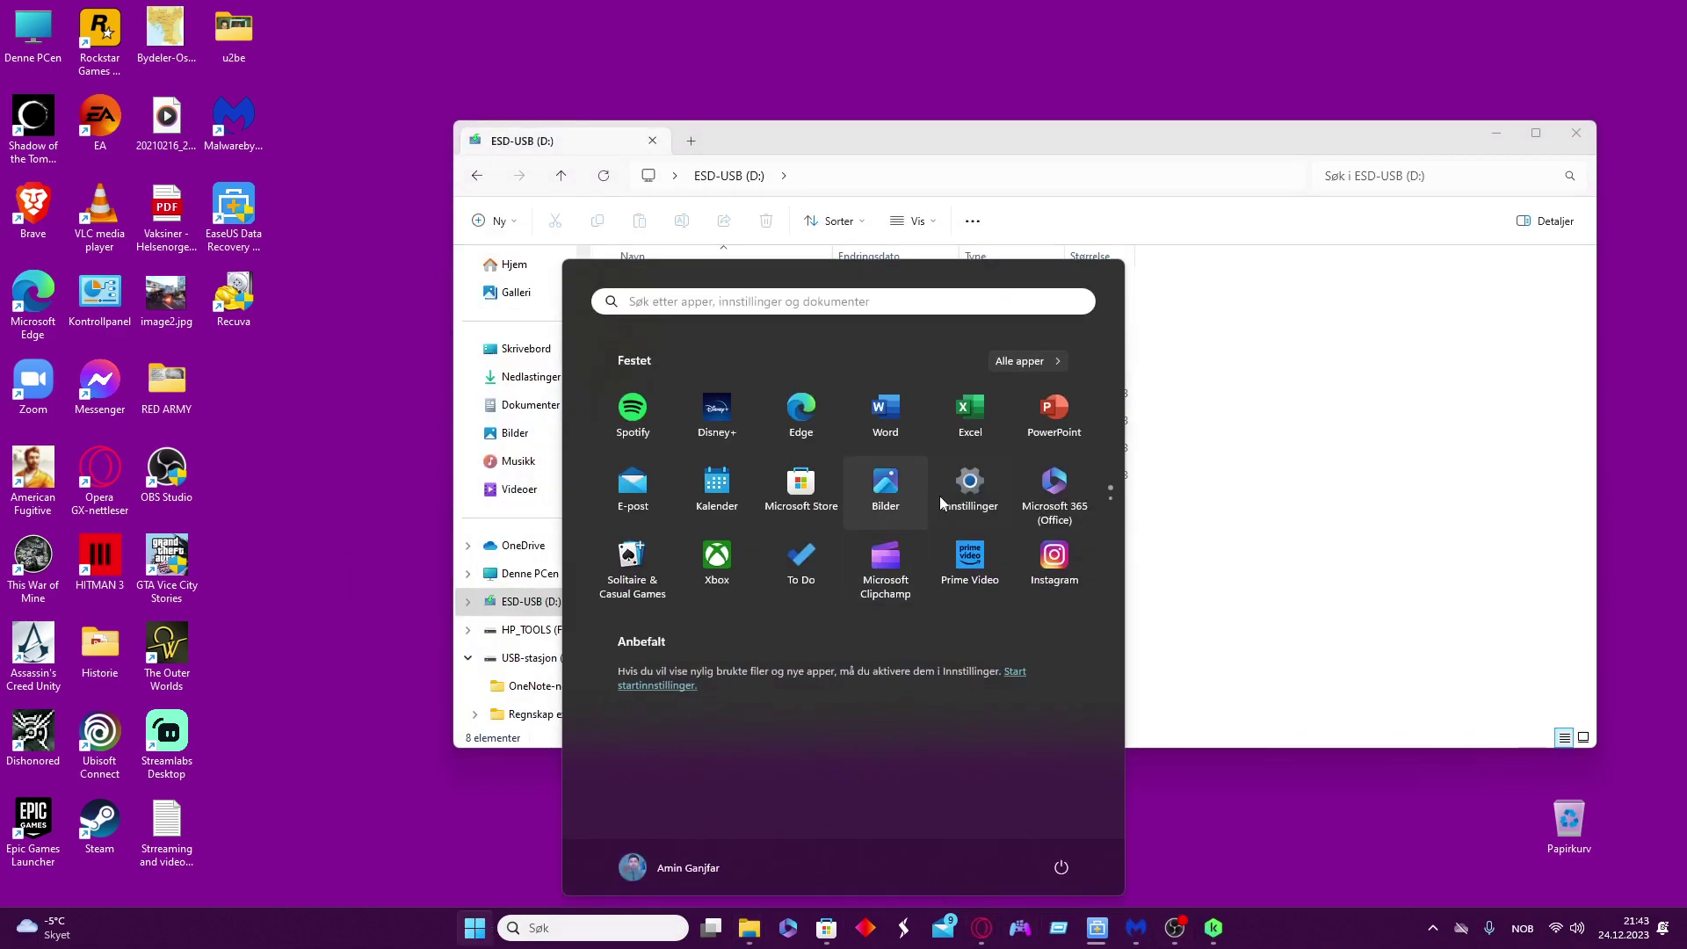
Open Settings on Personvern og sikkerhet and launch Command Prompt by searching 'cmd'.
click(969, 489)
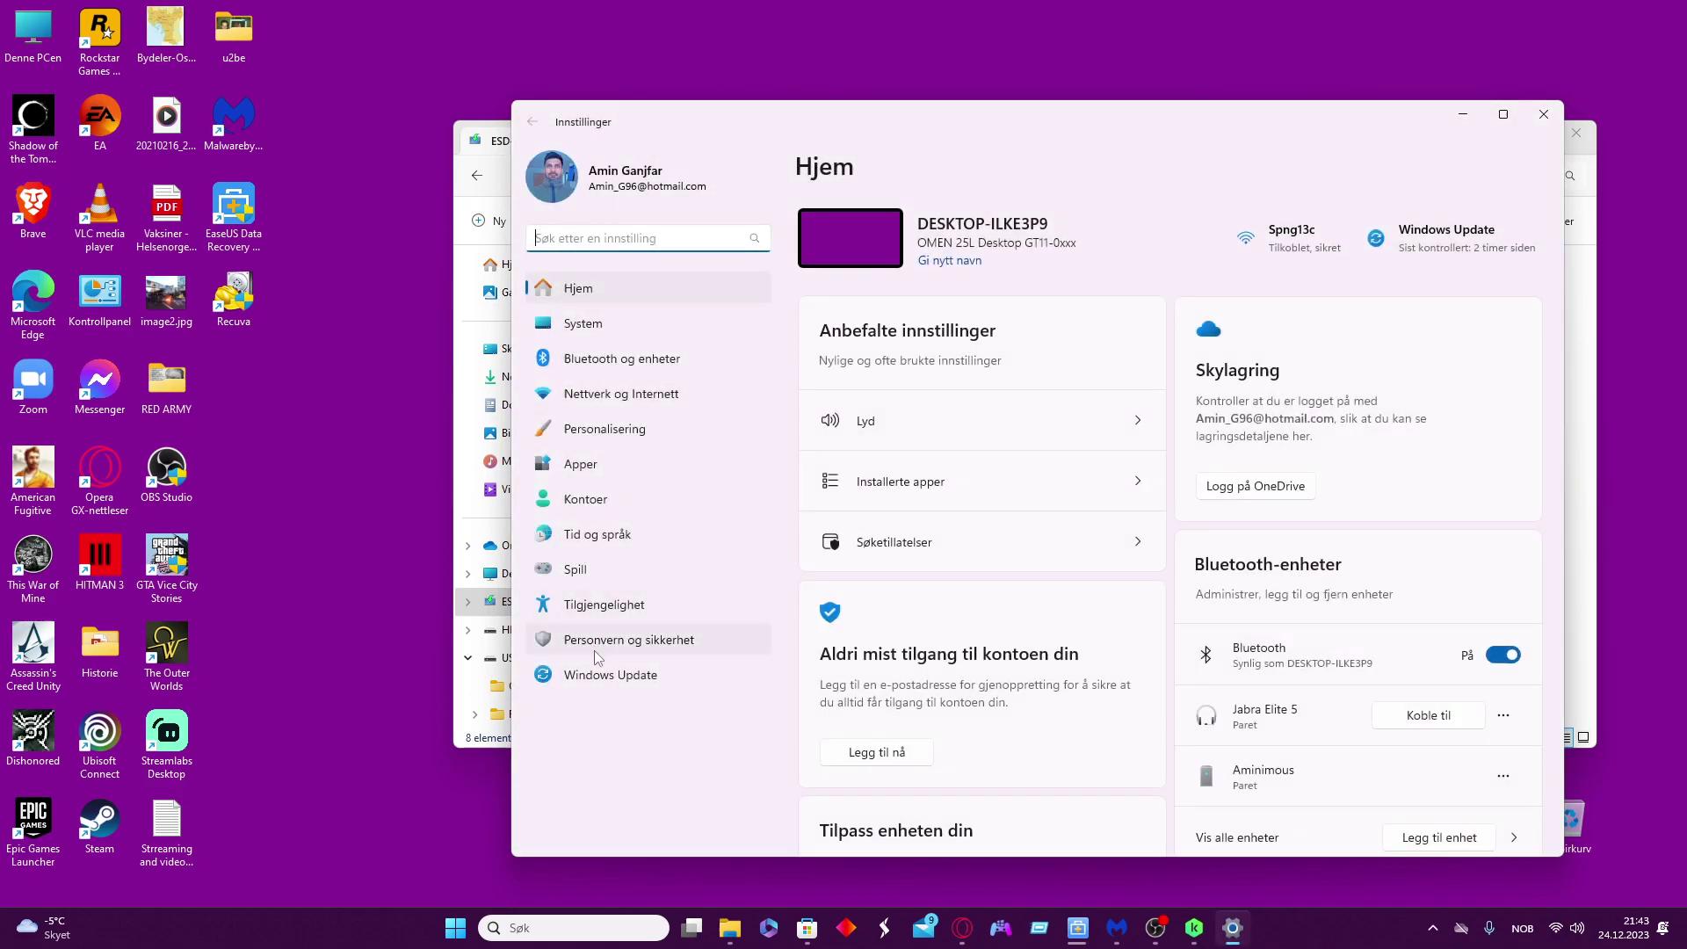
click(595, 644)
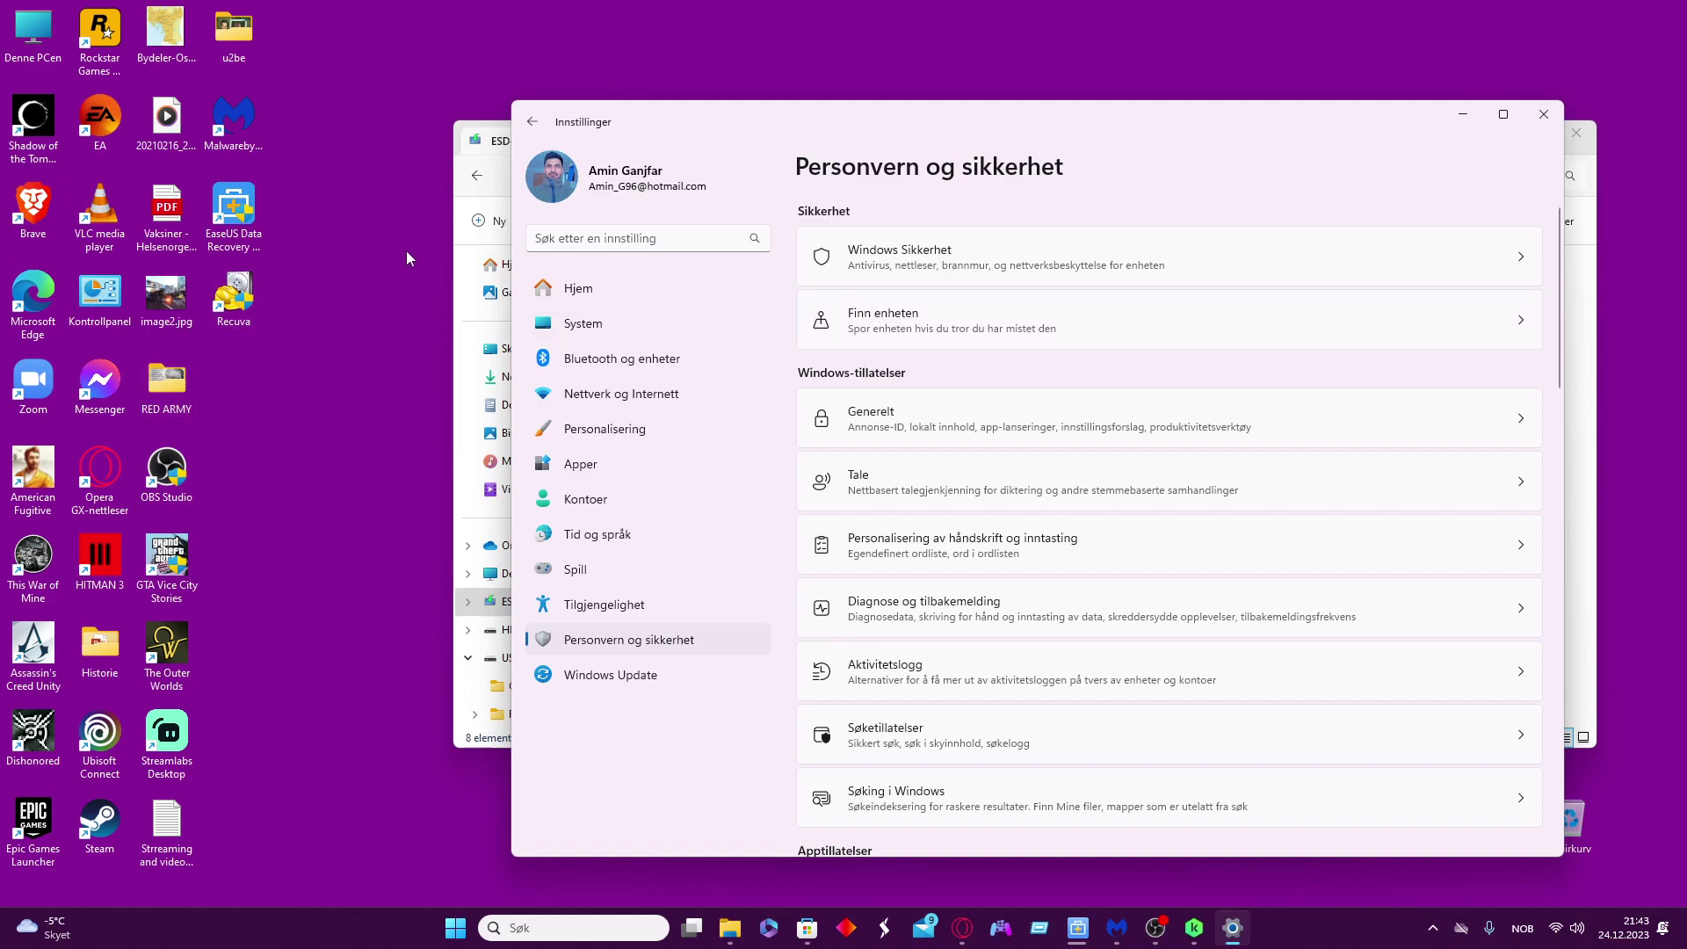
key(super)
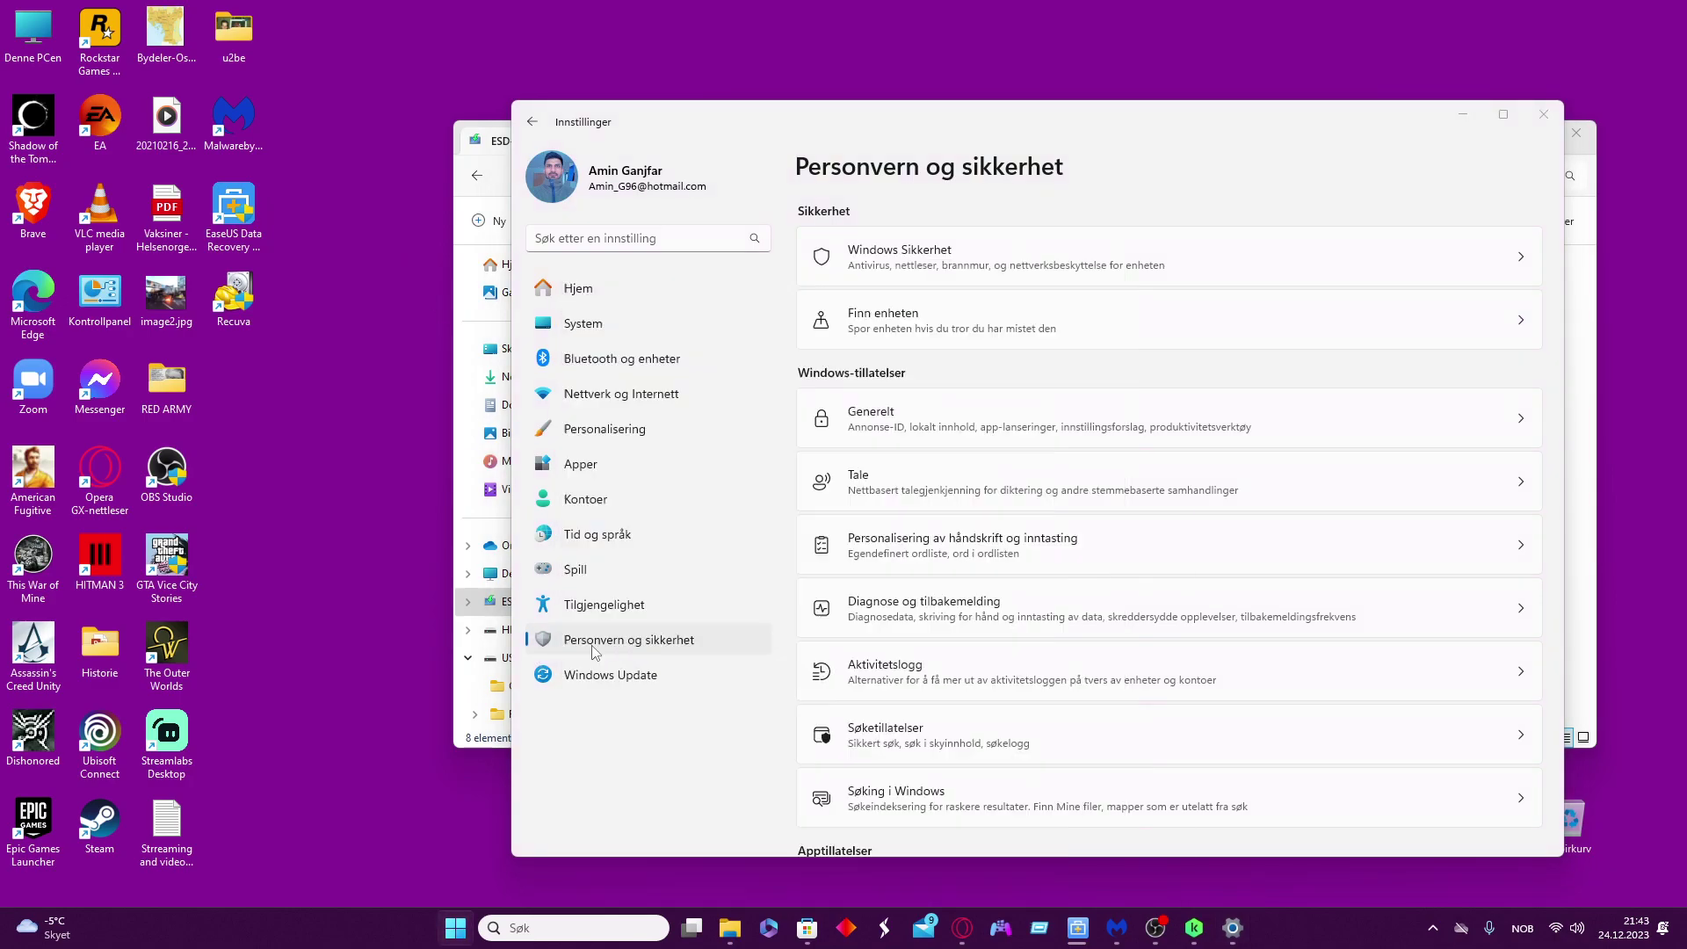
text(cmd)
key(Return)
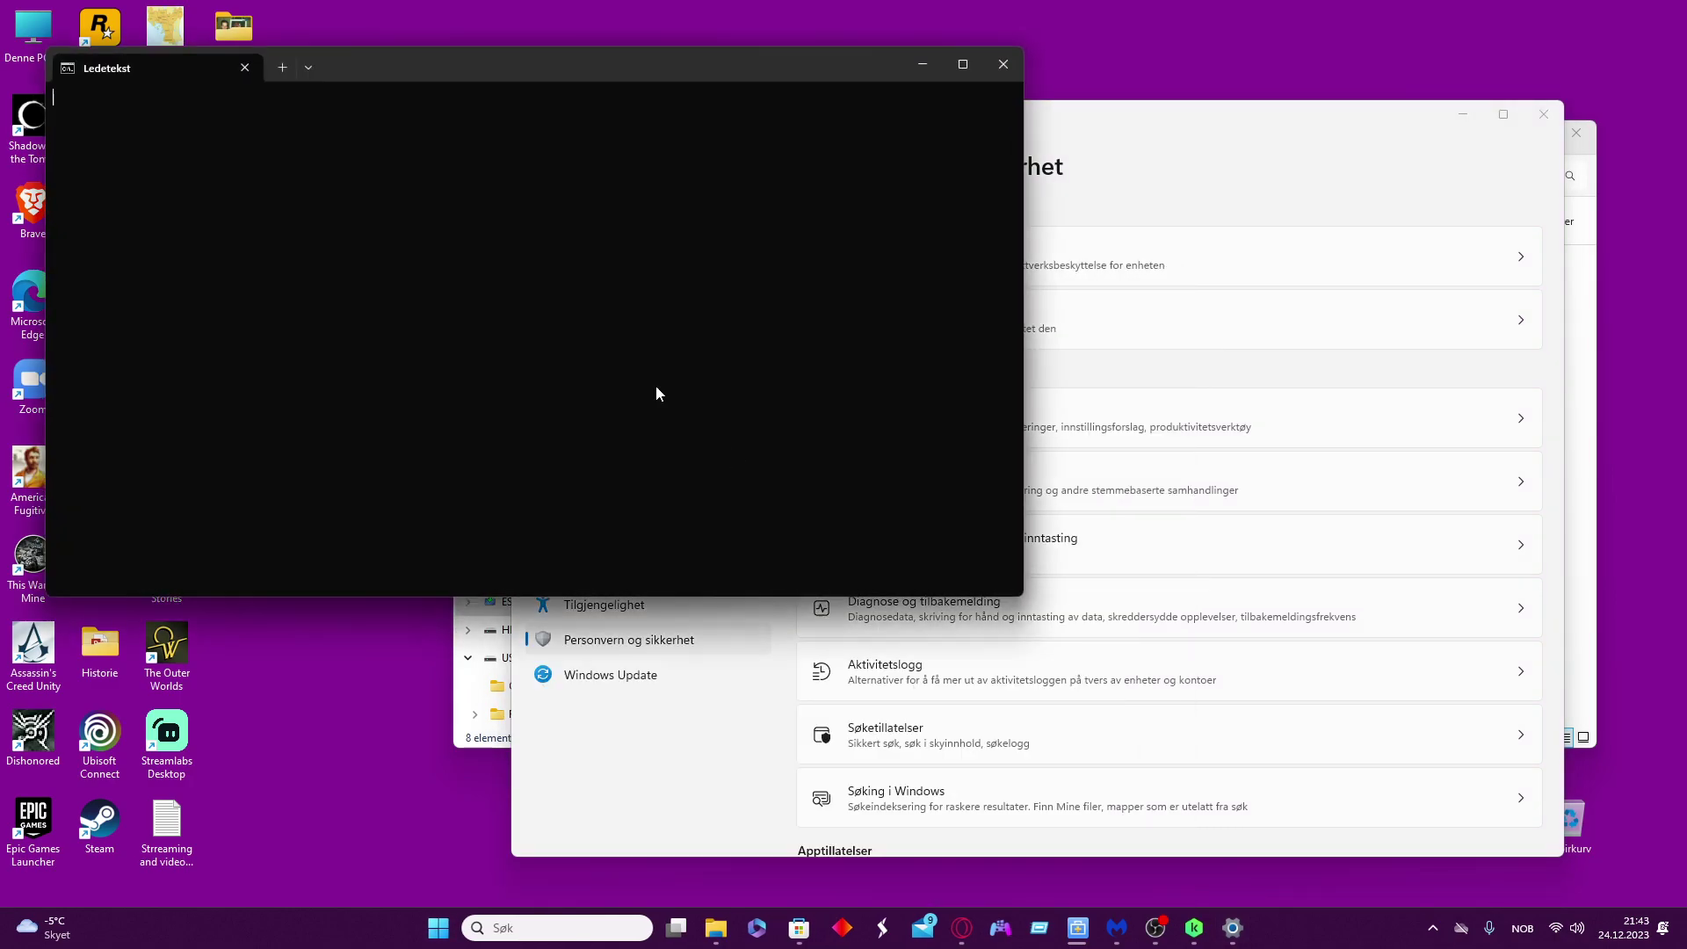
Close Command Prompt and the Settings window, leaving ESD-USB (D:) visible.
click(1004, 69)
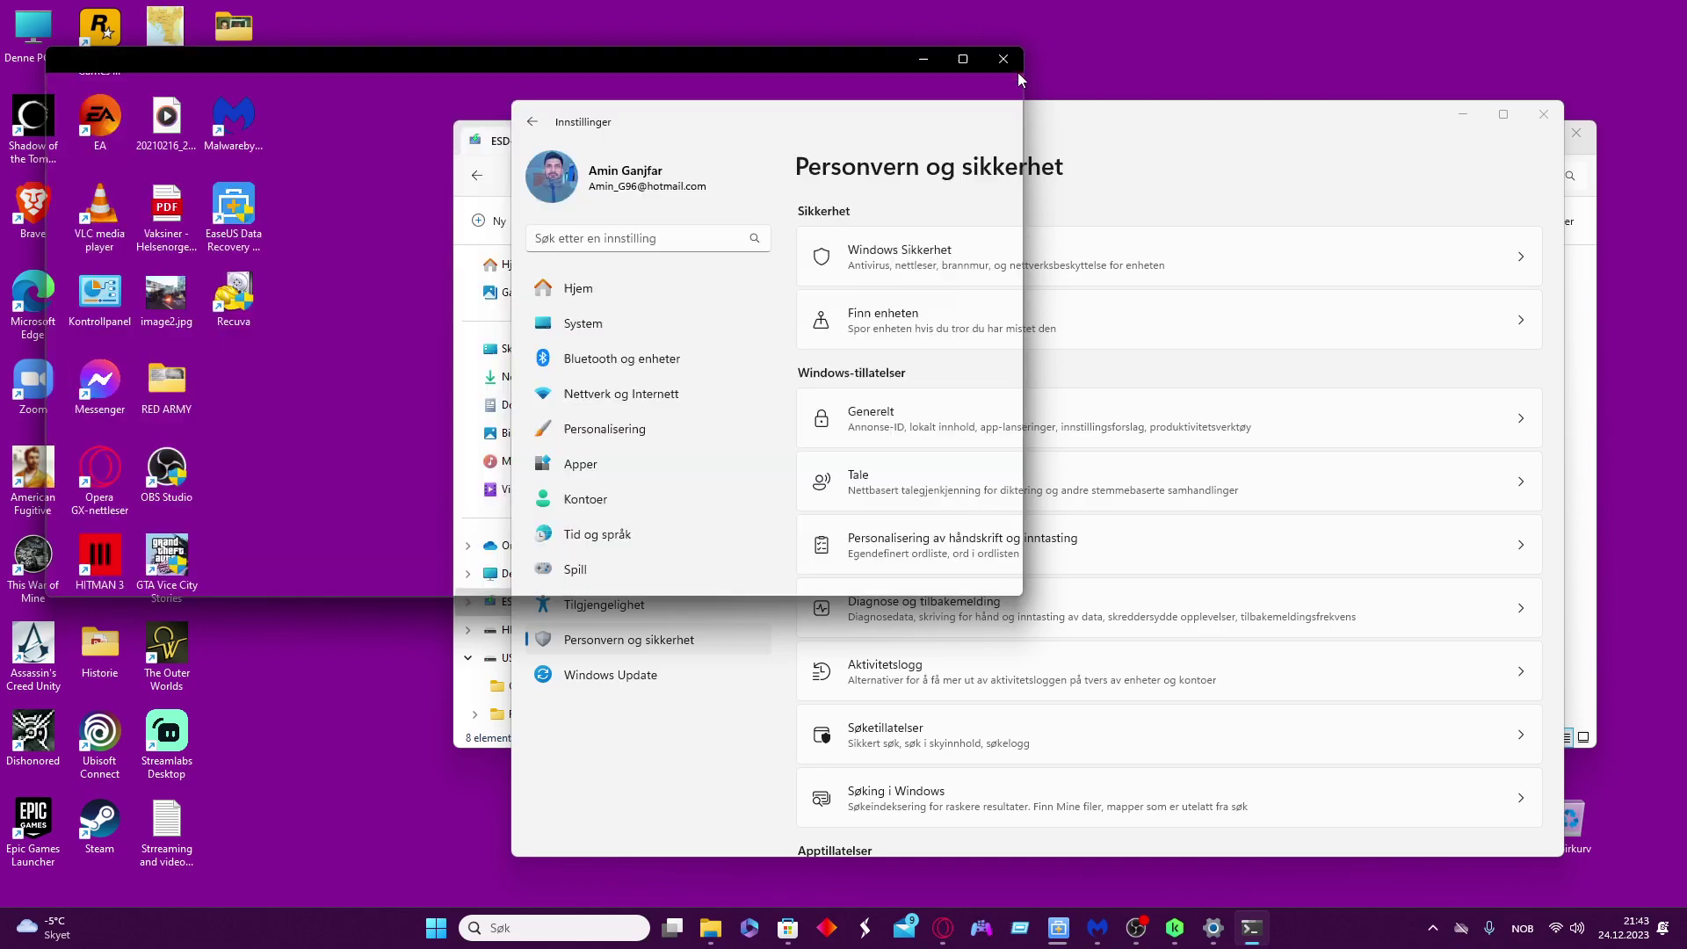
drag(1378, 128, 1179, 105)
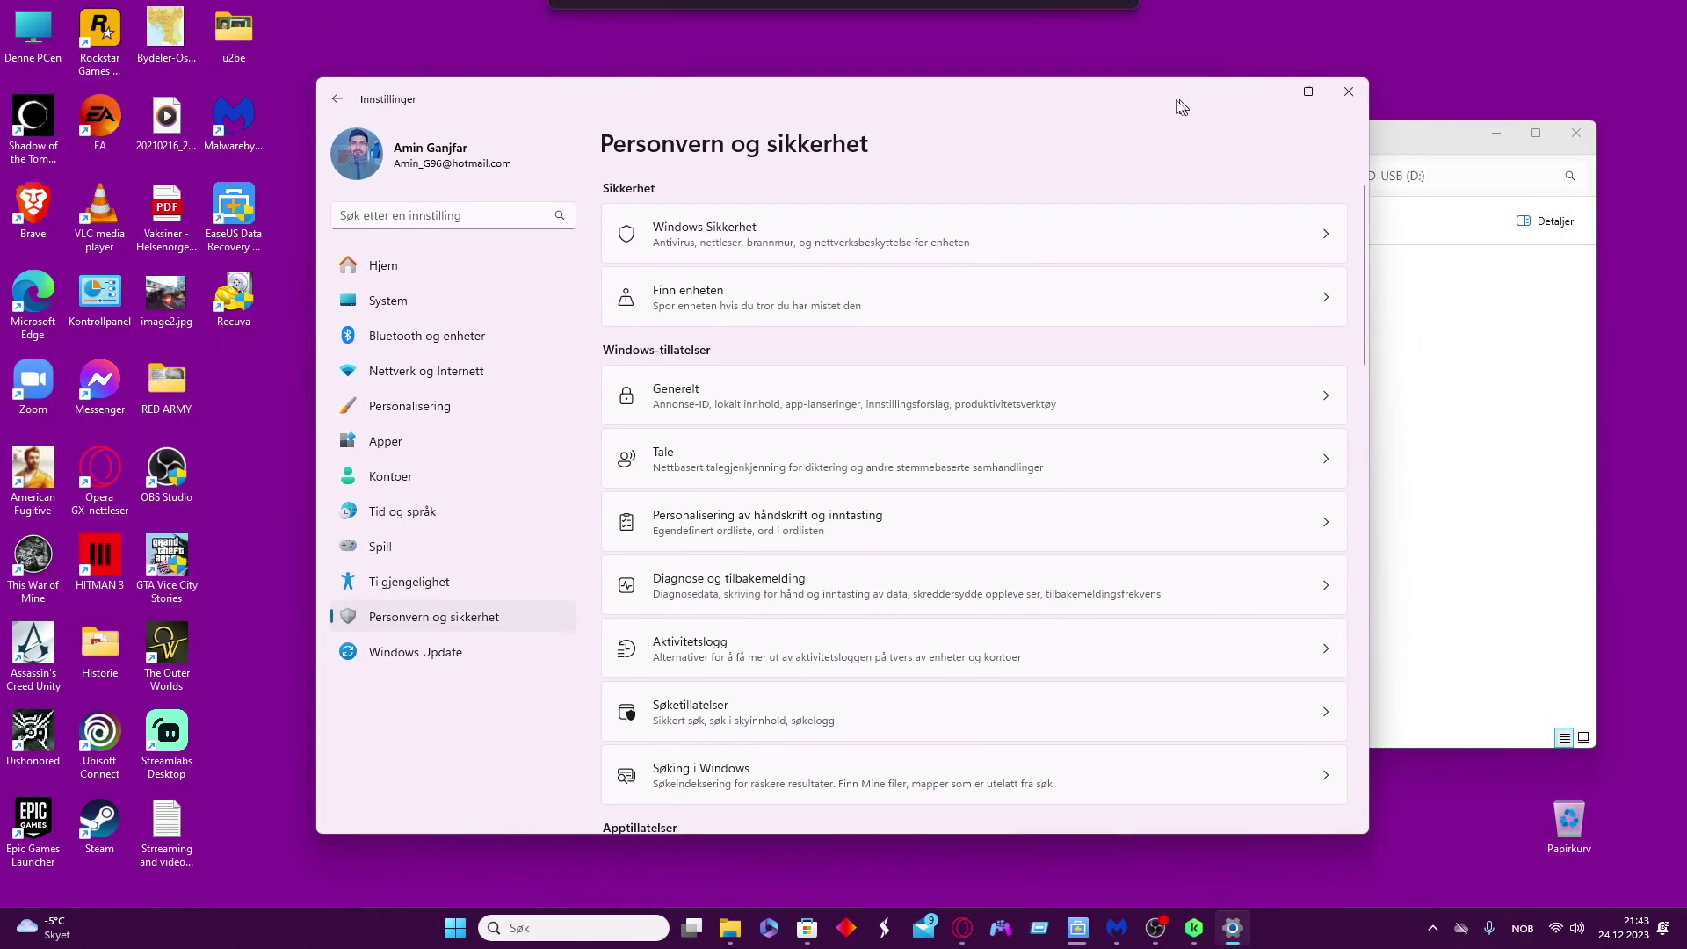
click(1328, 115)
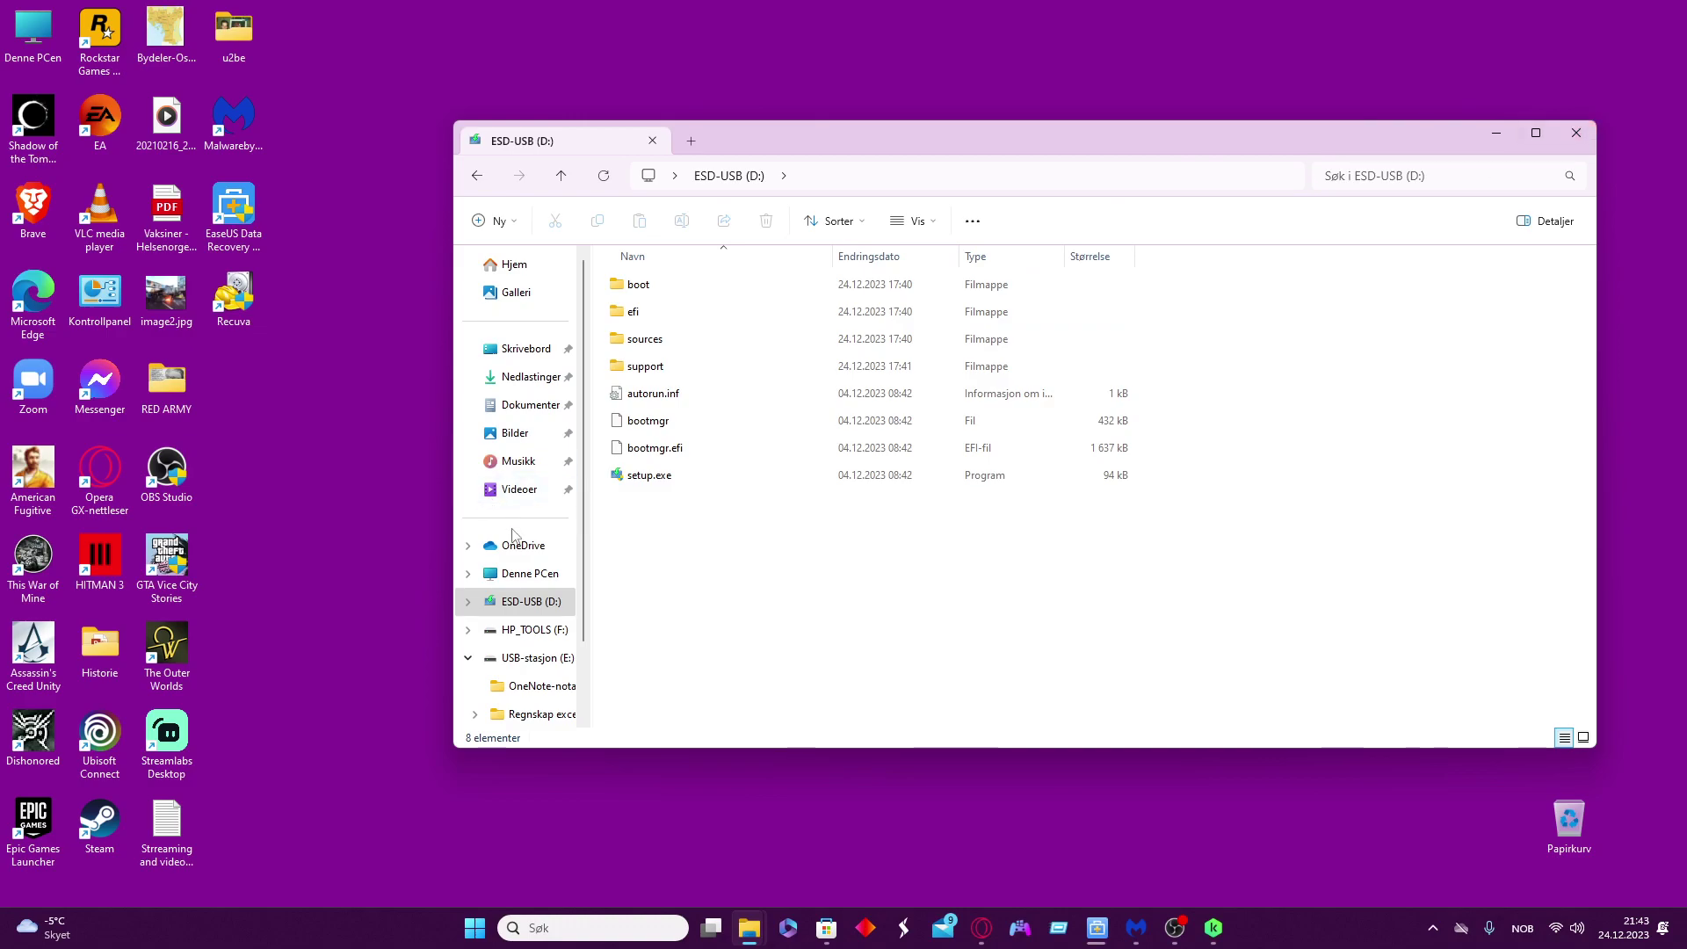
Show the drives under Denne PCen in File Explorer, then restore OBS Studio in front.
click(535, 576)
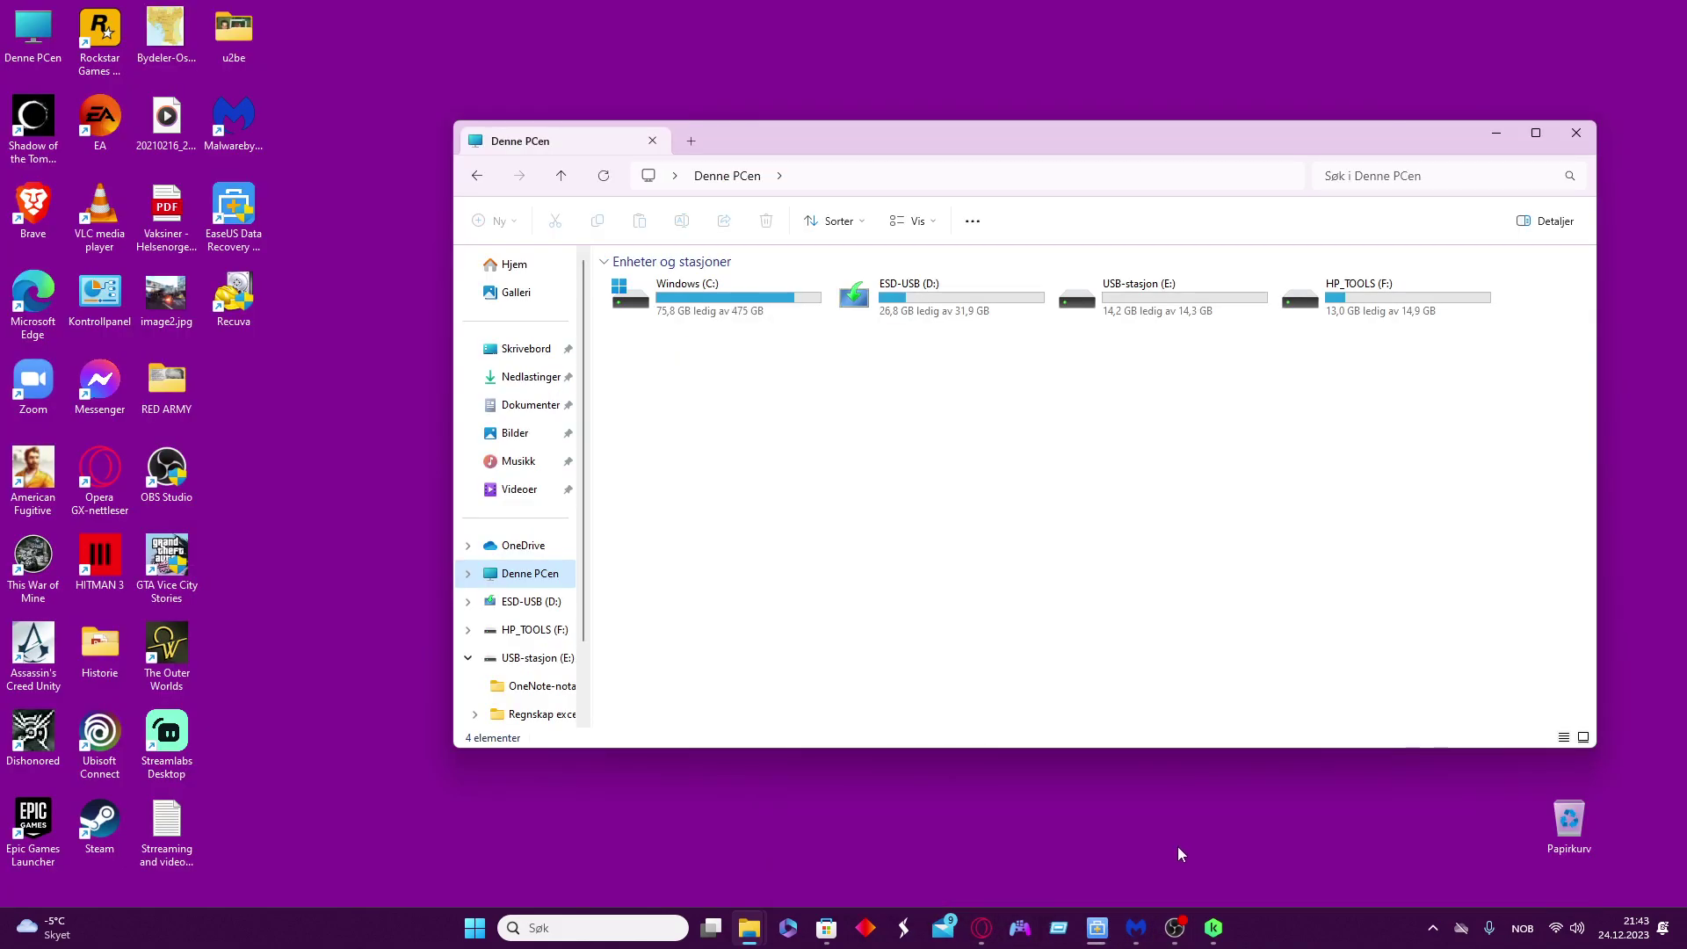
mouse_move(1174, 928)
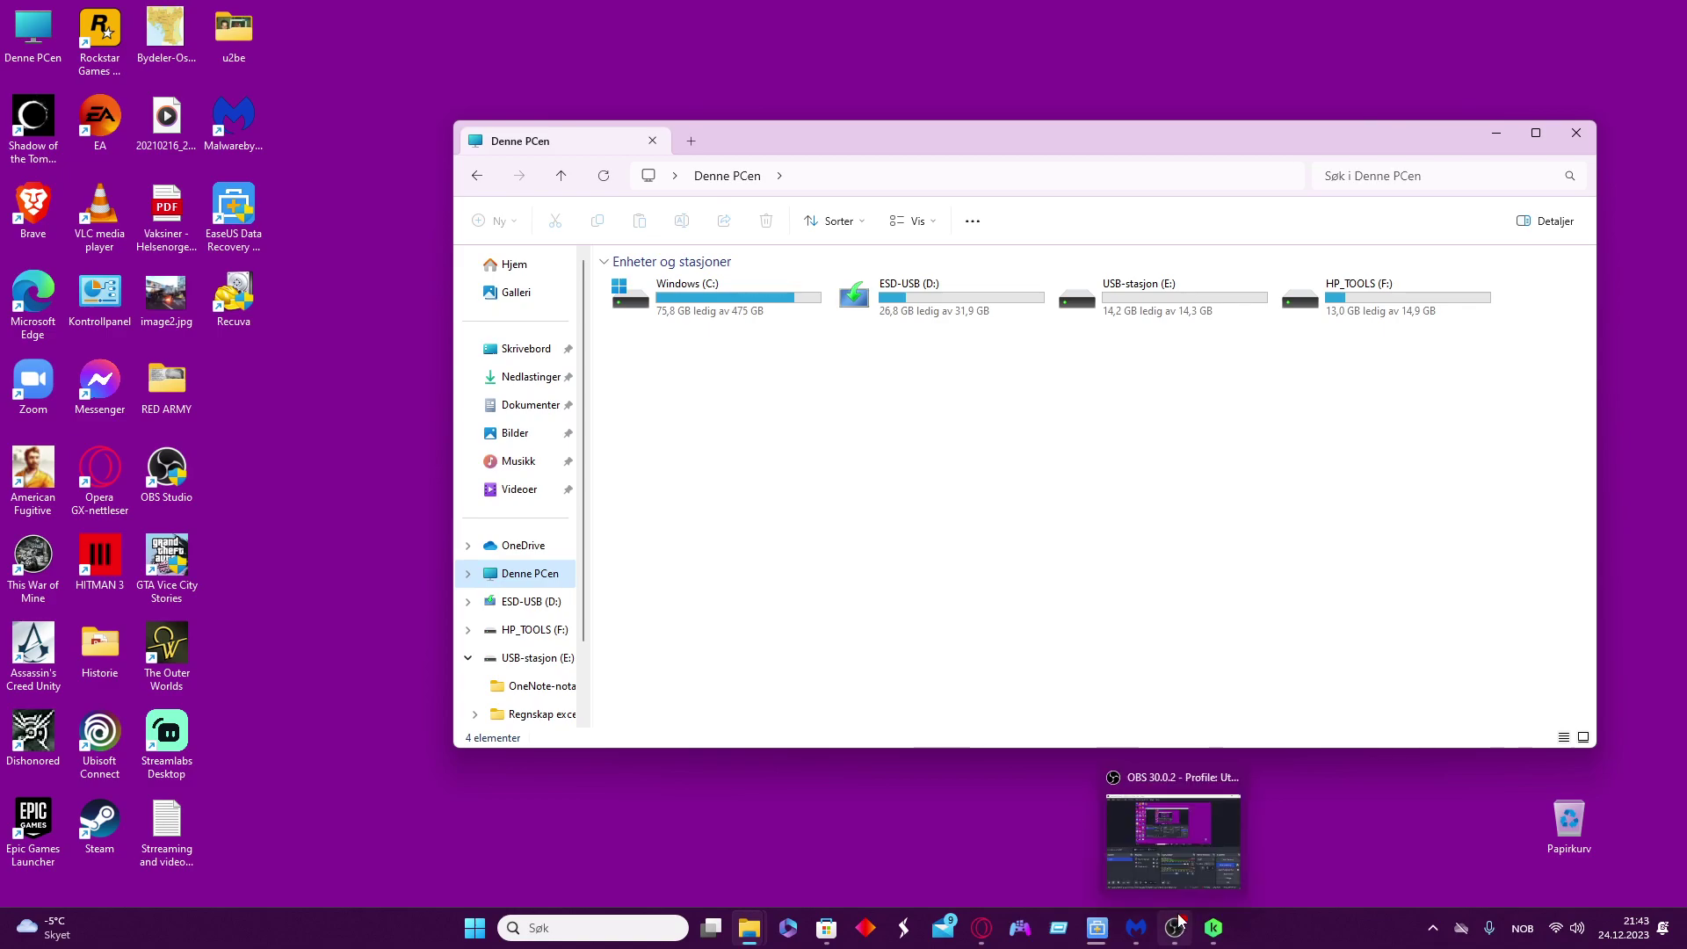
mouse_move(1171, 827)
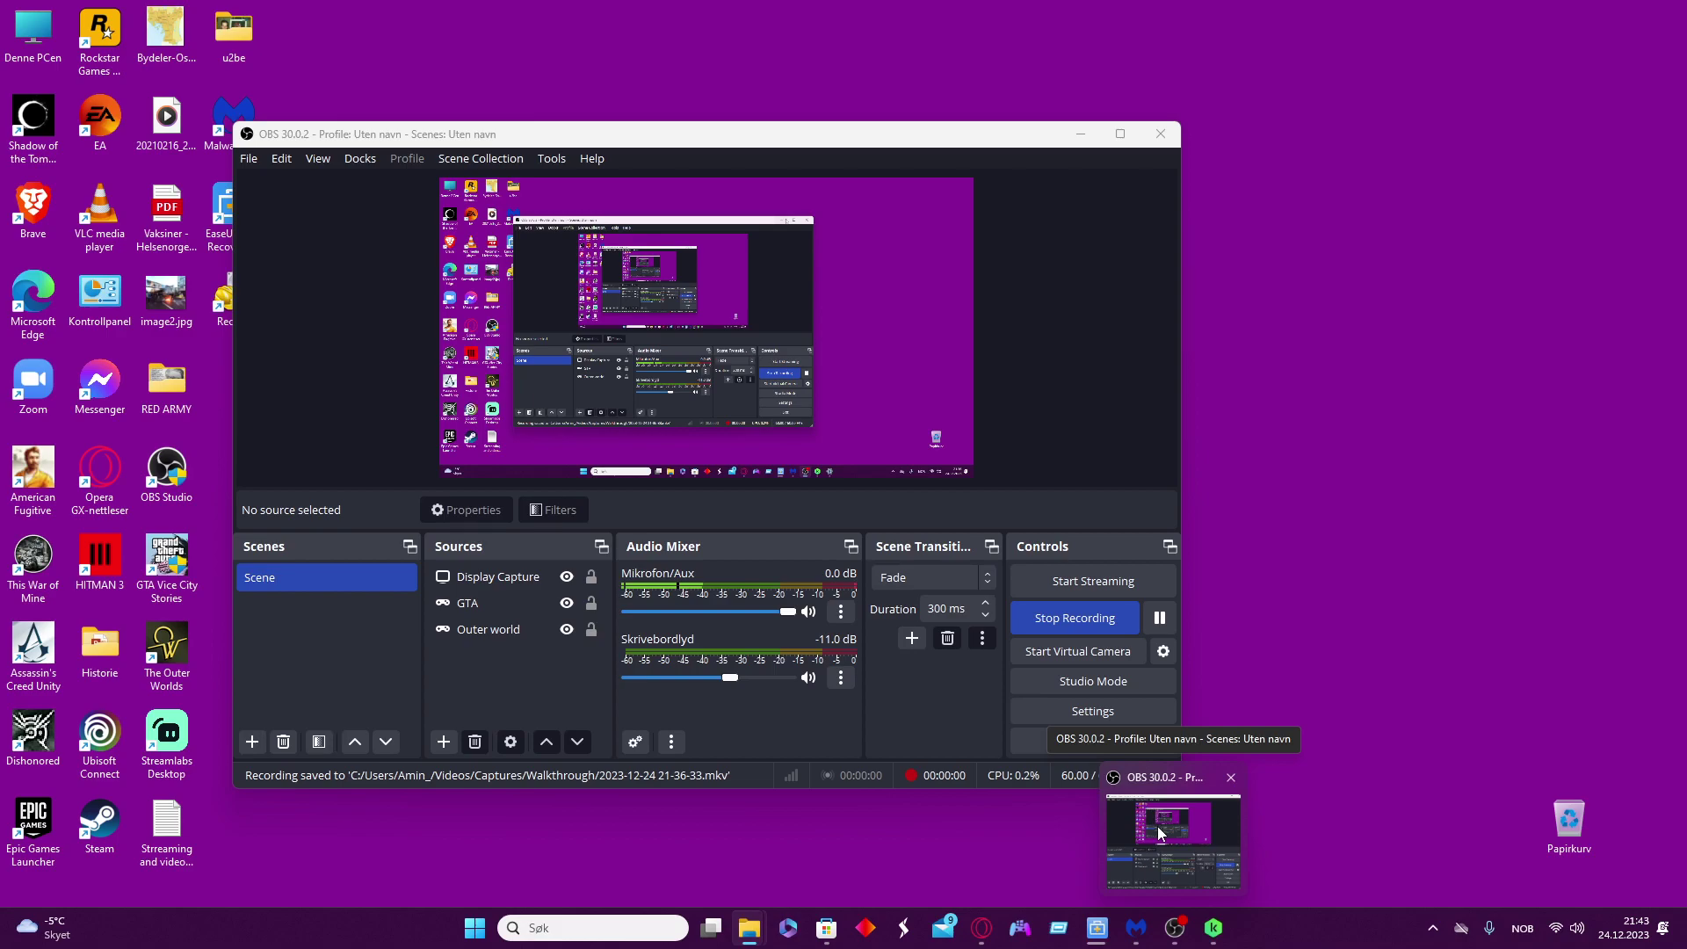
click(1158, 833)
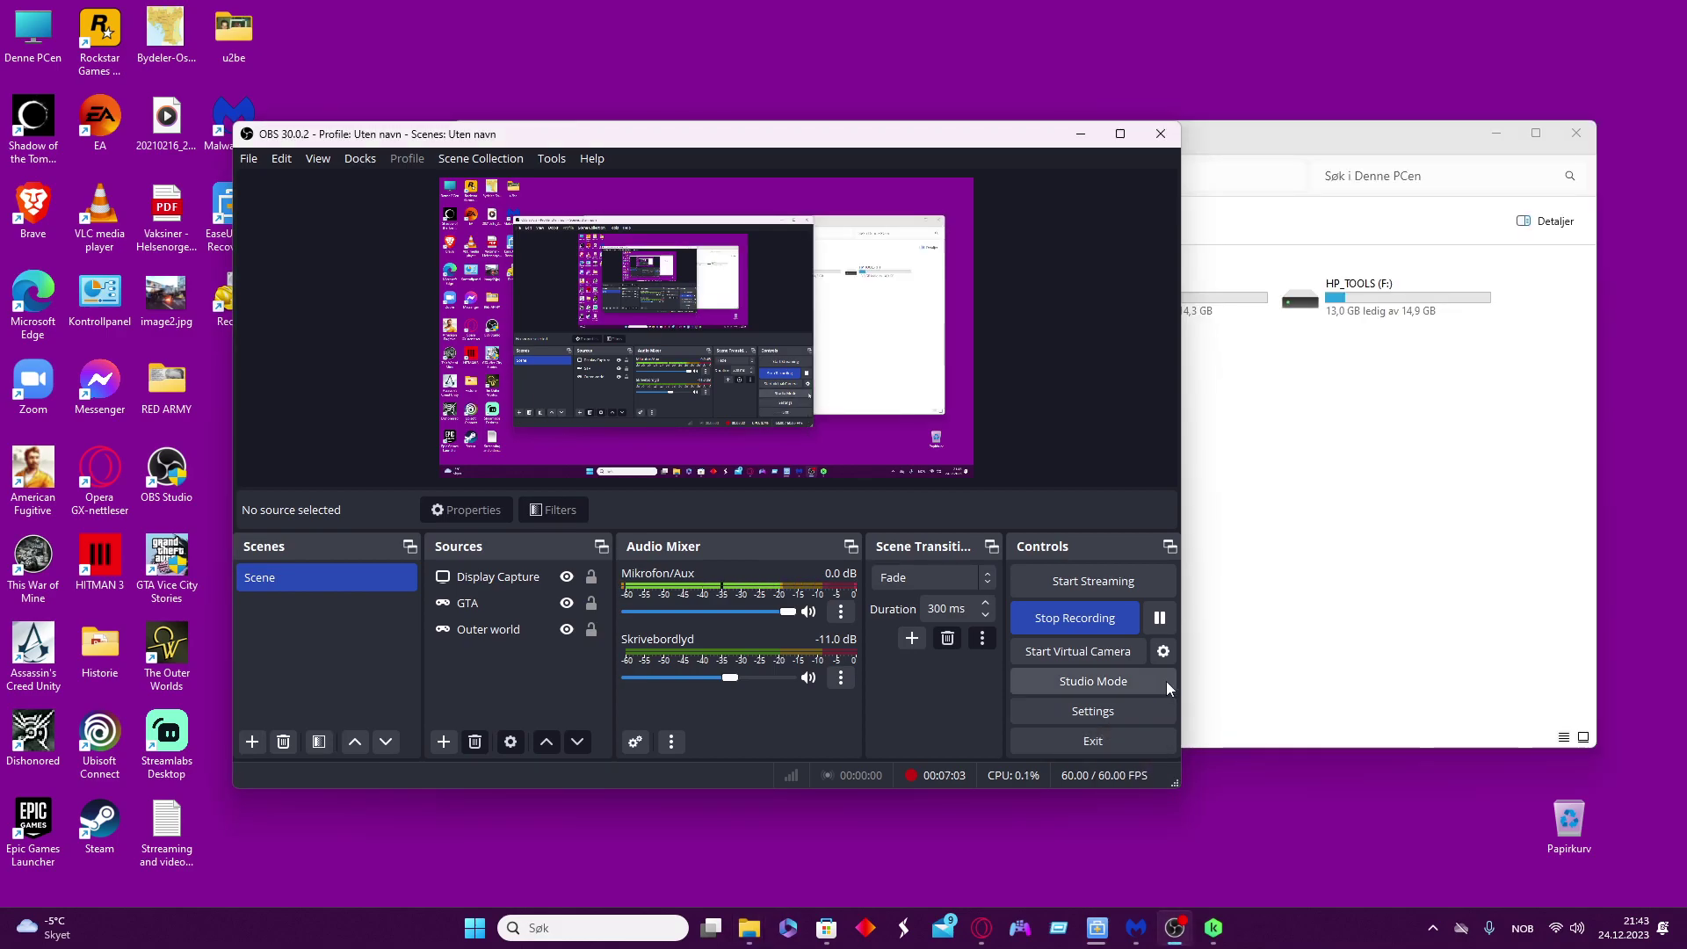